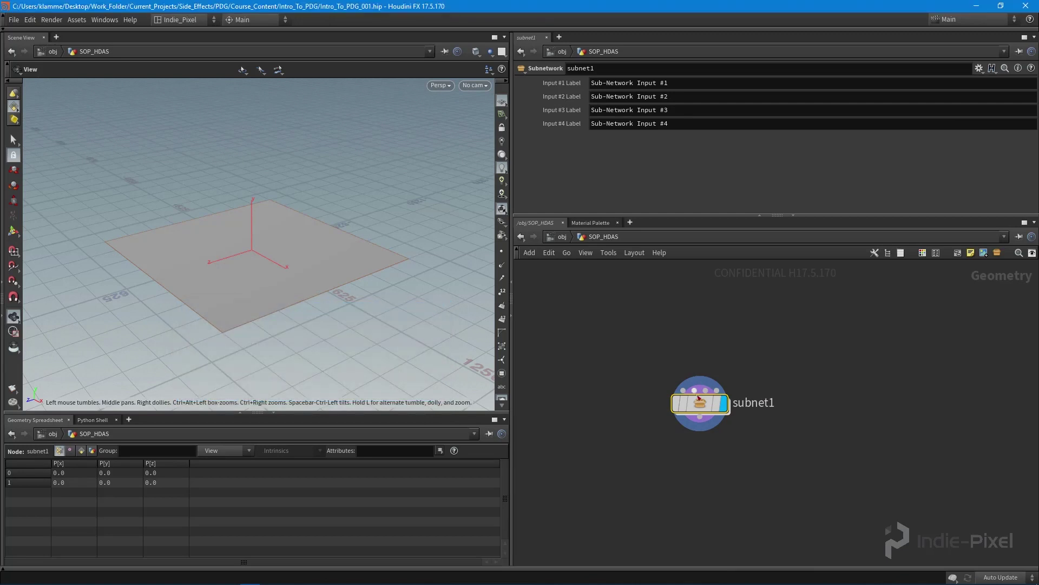
Step: Rename the subnetwork node to ip_project_terrain
key("BackSpace")
type("ip_")
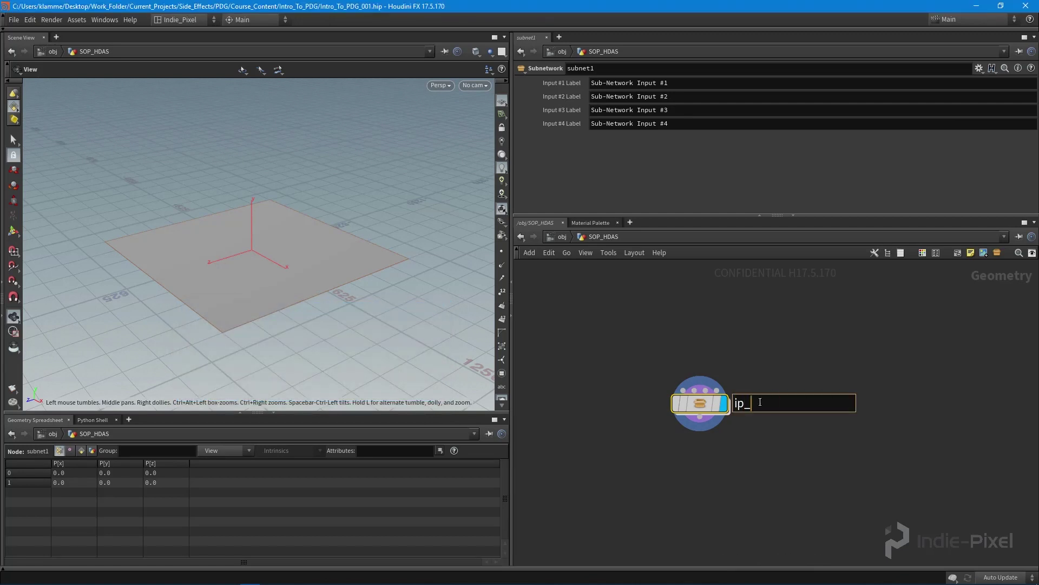
type("project_terain")
key("Return")
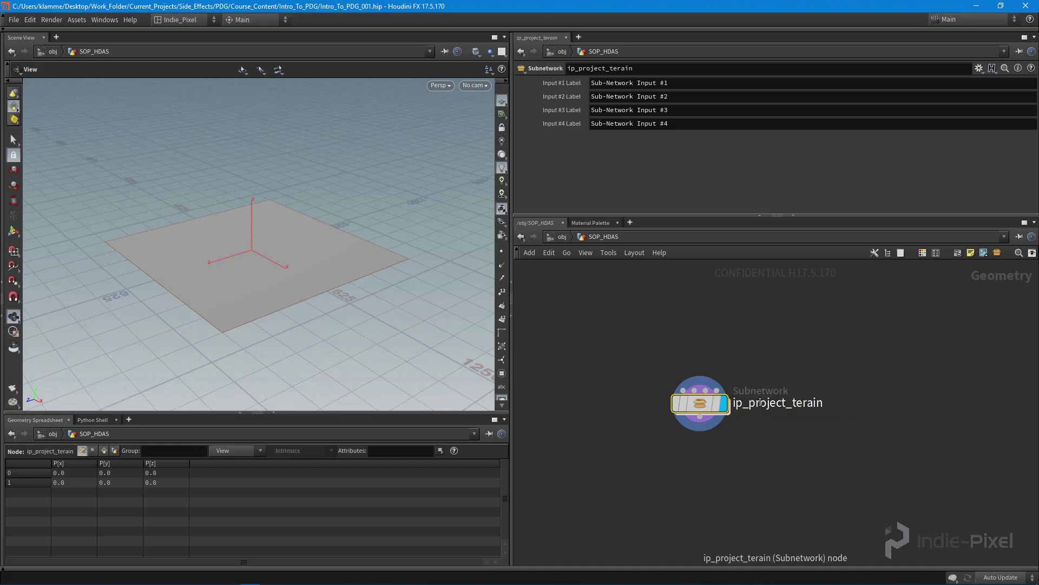
left_click(811, 413)
key("Return")
Step: Start a new digital asset from the ip_project_terrain subnetwork and set its operator name to ip_project_terrain, without the user-name prefix
left_click_drag(697, 407, 709, 395)
right_click(709, 396)
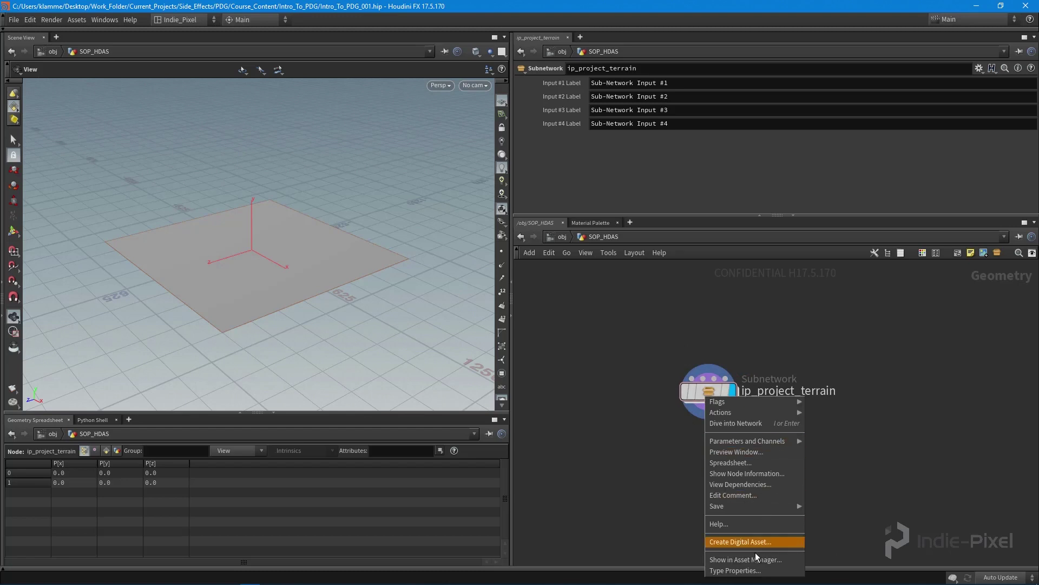
left_click(741, 543)
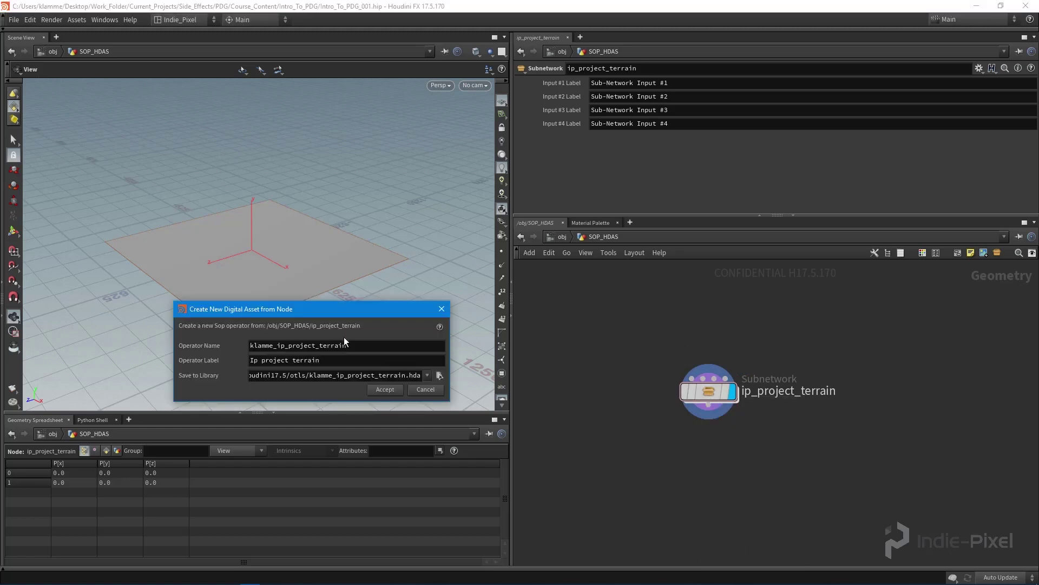
mouse_move(278, 347)
left_mouse_down()
mouse_move(242, 347)
mouse_move(257, 346)
left_mouse_up()
left_click(266, 347)
left_click(278, 346)
key("BackSpace")
key("BackSpace")
key("BackSpace")
key("BackSpace")
key("BackSpace")
key("BackSpace")
key("BackSpace")
Step: Set the new asset's operator label to IP Project Terrain
key("Tab")
key("Left")
key("Left")
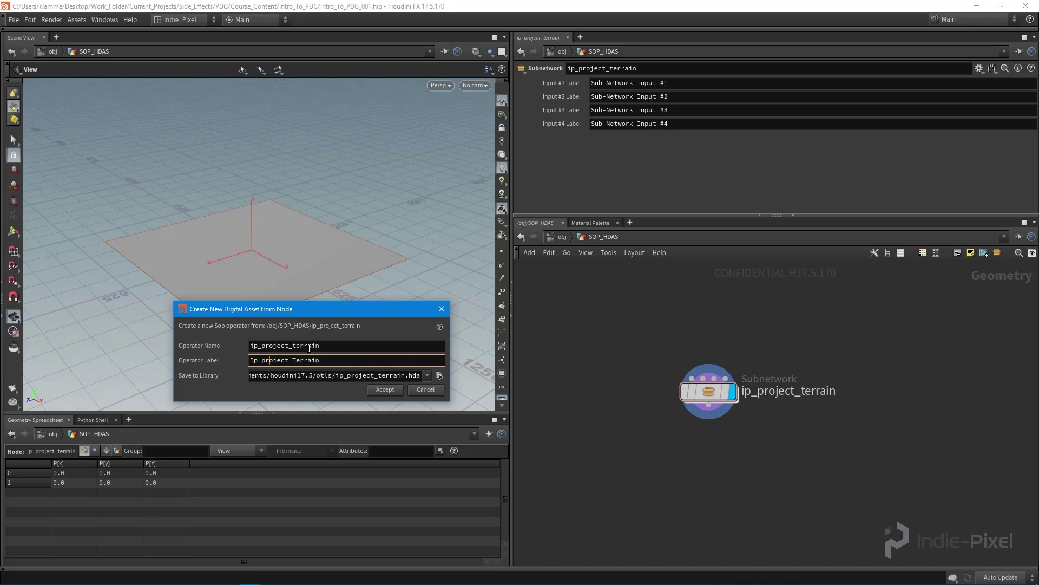
key("BackSpace")
type("P")
Step: Set the asset's save location to ip_project_terrain.hda in the $JOB/hda/ folder and create the digital asset
left_click(440, 375)
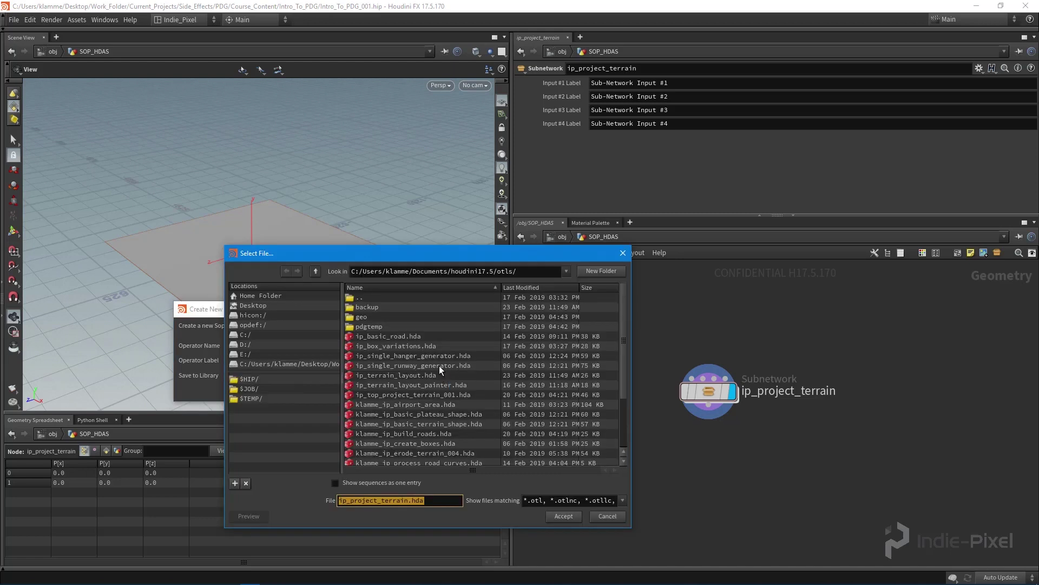
left_click(250, 388)
double_click(361, 326)
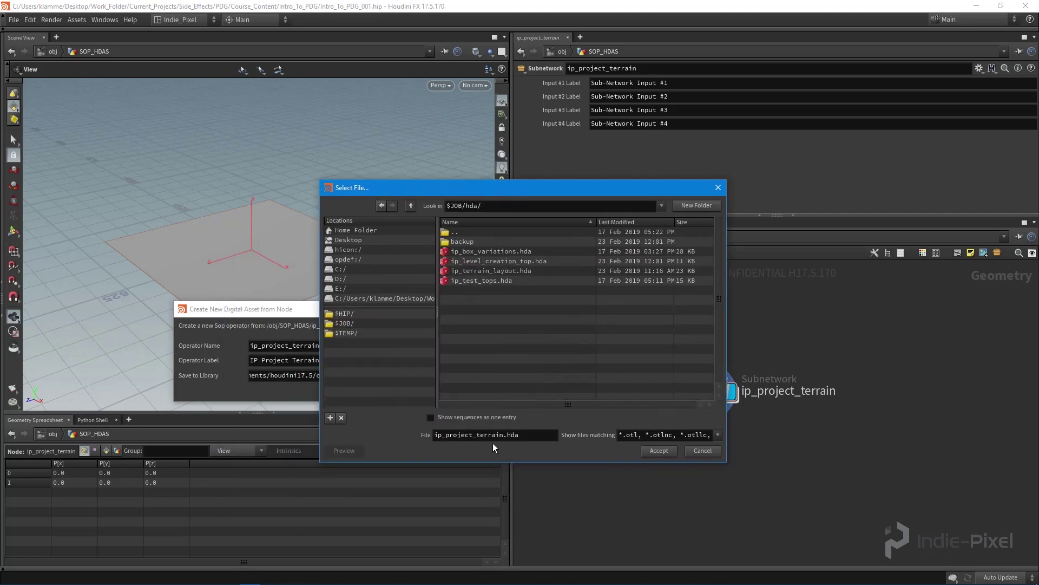
left_click(662, 449)
left_click(382, 391)
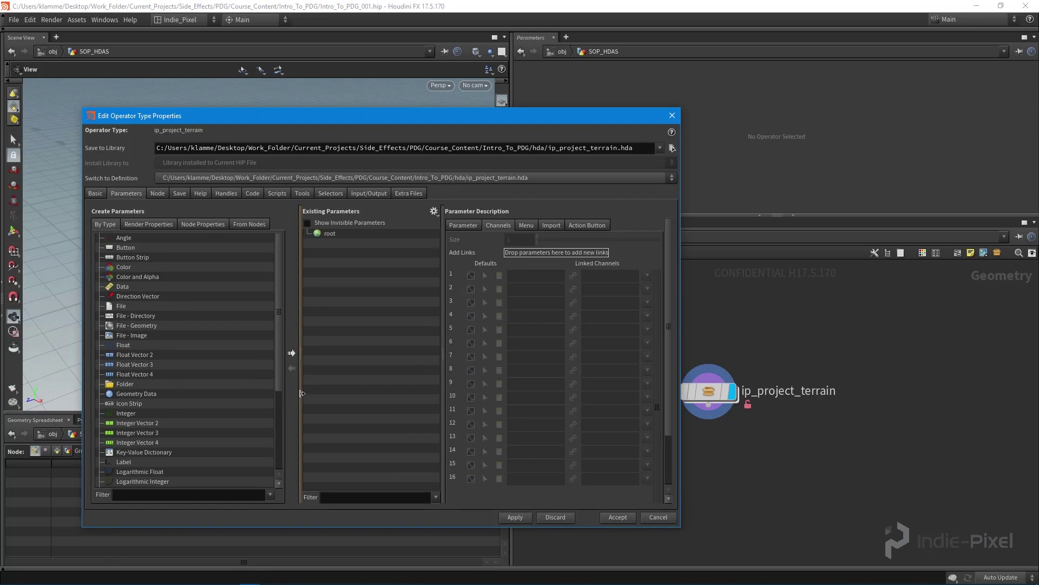
Step: Move the type properties dialog aside and examine the project_heightfield HDA Processor's asset input settings in topnet1 of ip_level_creation_top
left_click_drag(441, 397, 488, 396)
left_click_drag(493, 122, 463, 120)
middle_click_drag(812, 333, 858, 322)
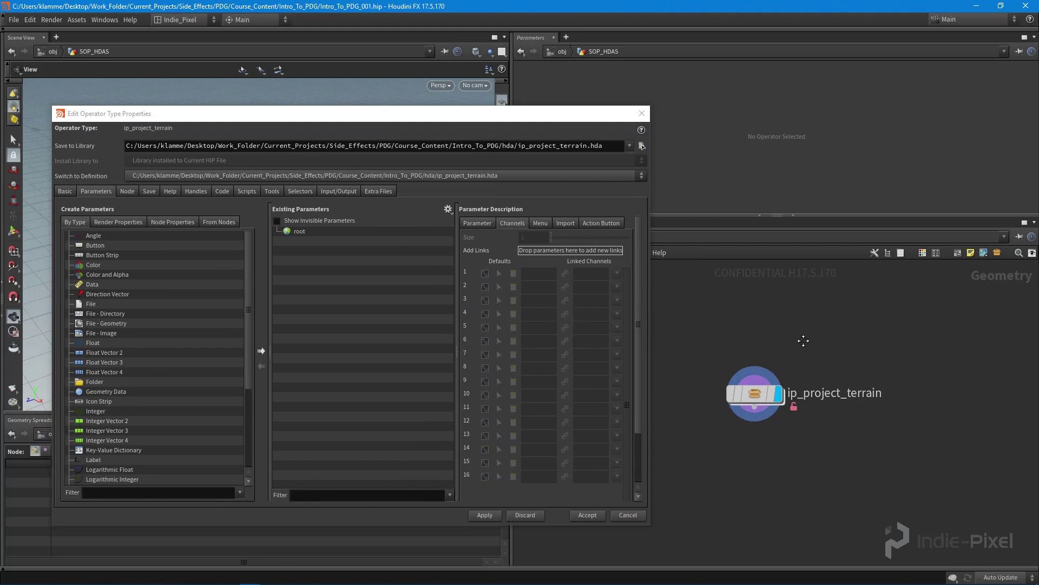
key("u")
left_click_drag(555, 115, 416, 126)
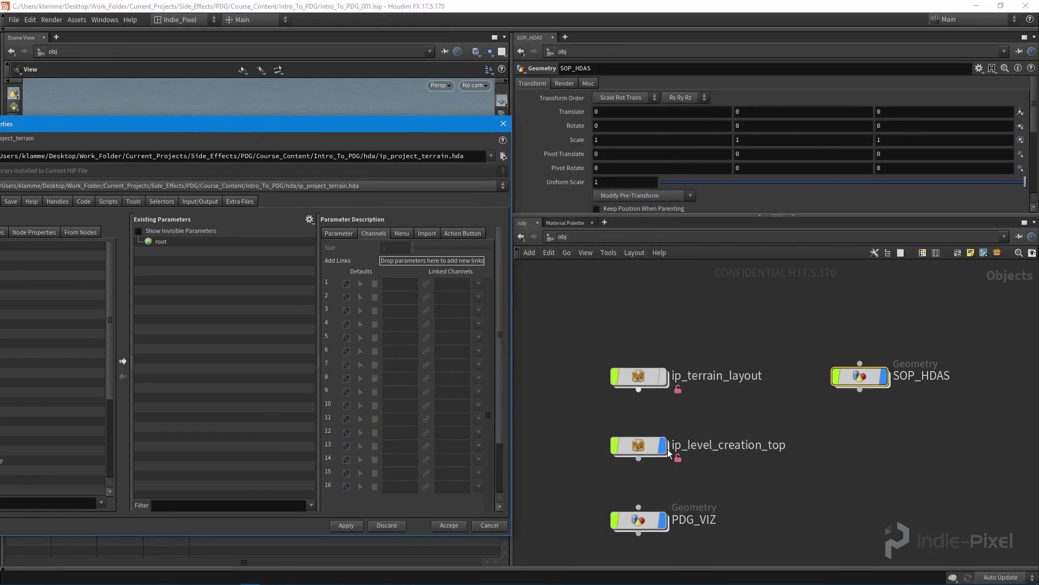
double_click(657, 445)
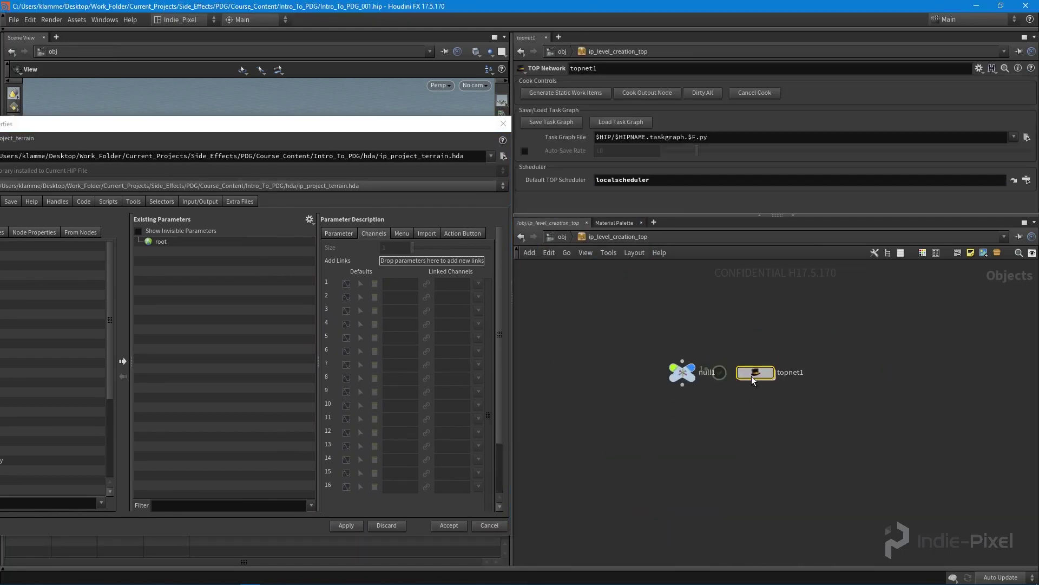
double_click(752, 375)
scroll(610, 165, "down", 2)
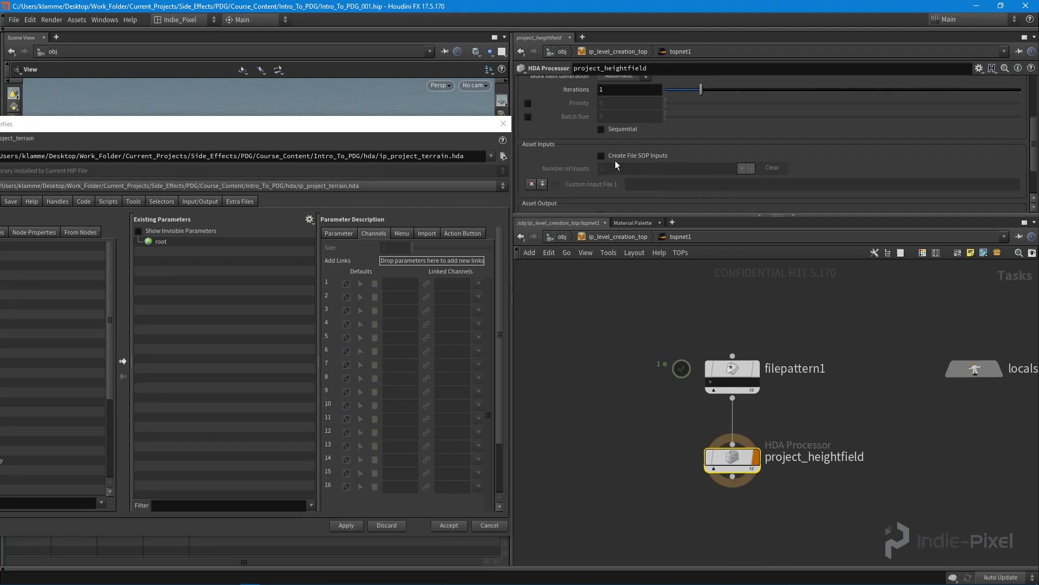
Step: Return to SOP_HDAS and apply 1 minimum input, 1 maximum input and 0 maximum outputs to the ip_project_terrain asset
key("u")
key("u")
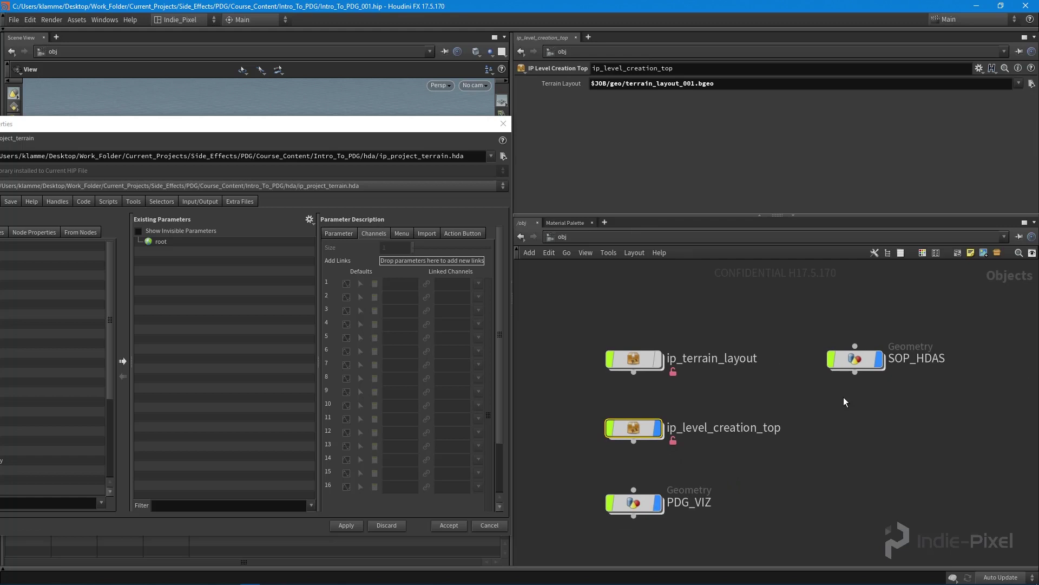
double_click(855, 362)
mouse_move(755, 392)
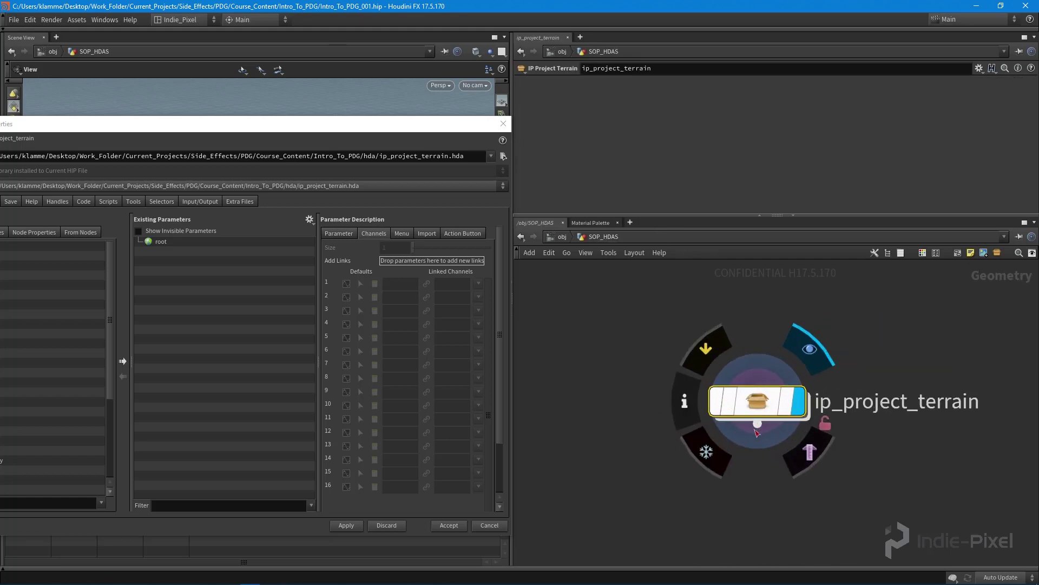
left_click_drag(318, 132, 493, 99)
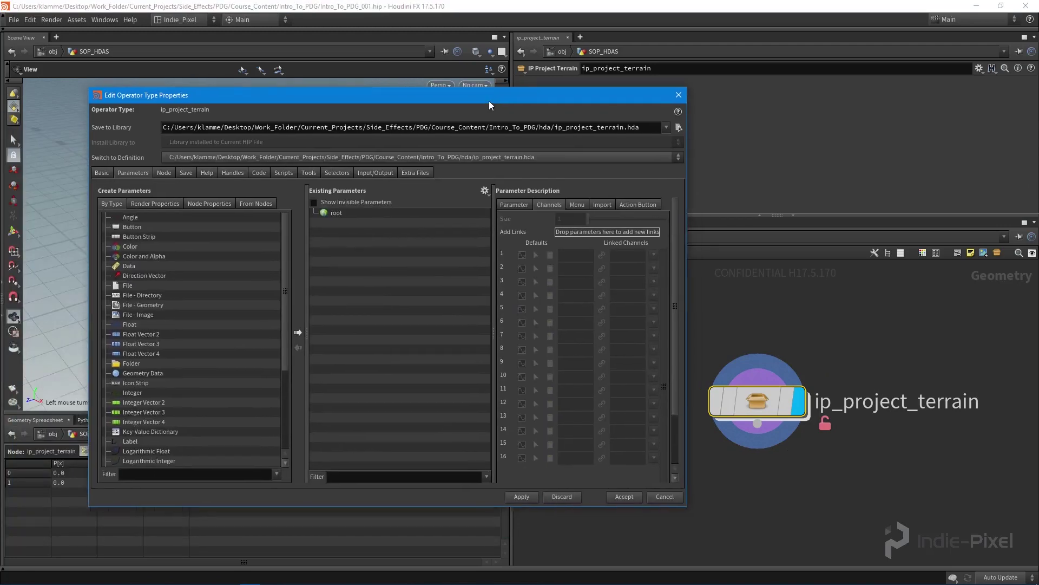
left_click(92, 177)
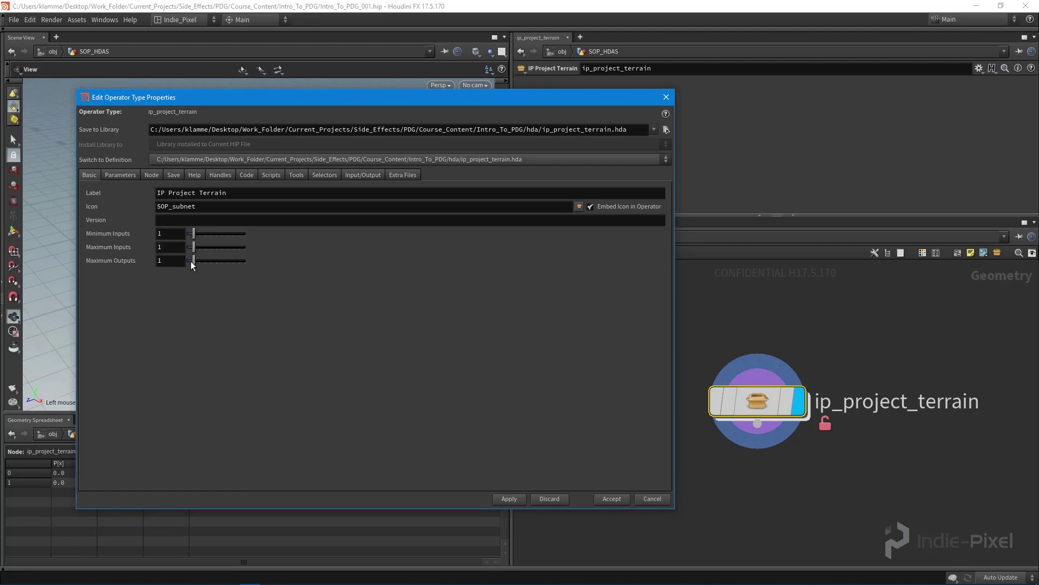
left_click(508, 499)
left_click_drag(617, 99, 474, 126)
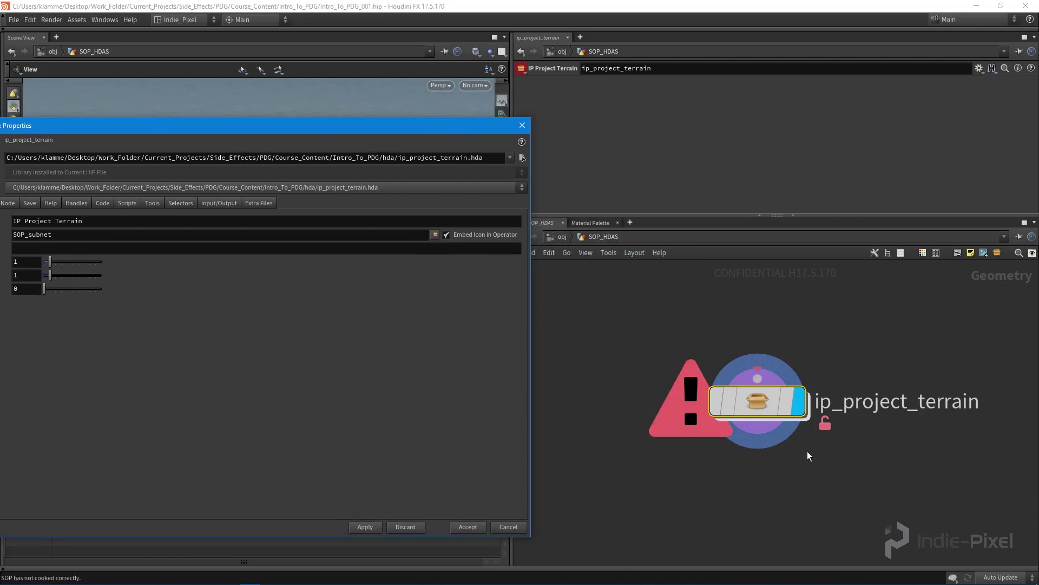
left_click(746, 400)
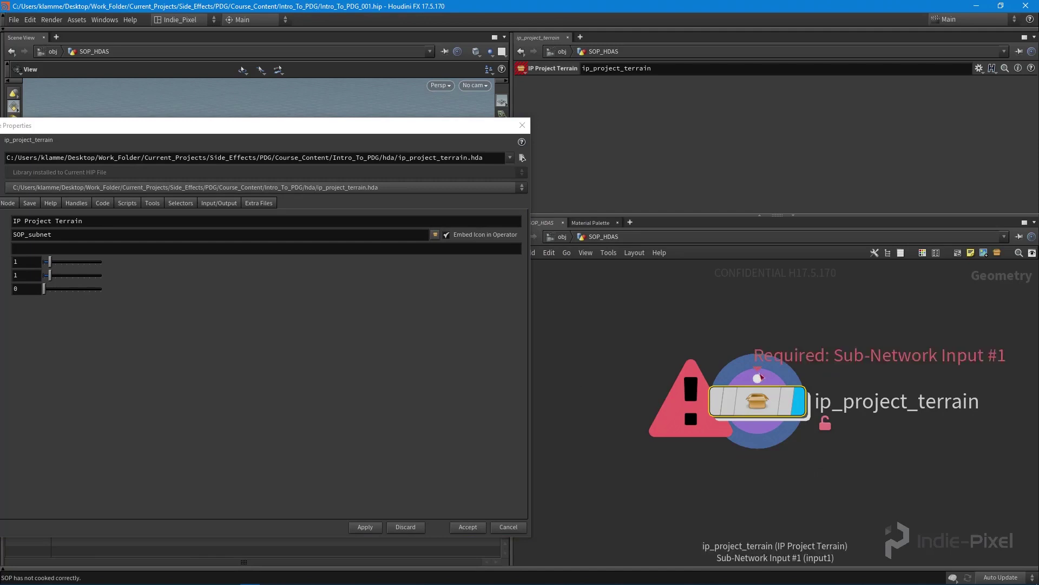
Step: Label the asset's first input "Get Terrain Layout" and apply the change
left_click_drag(301, 132, 411, 125)
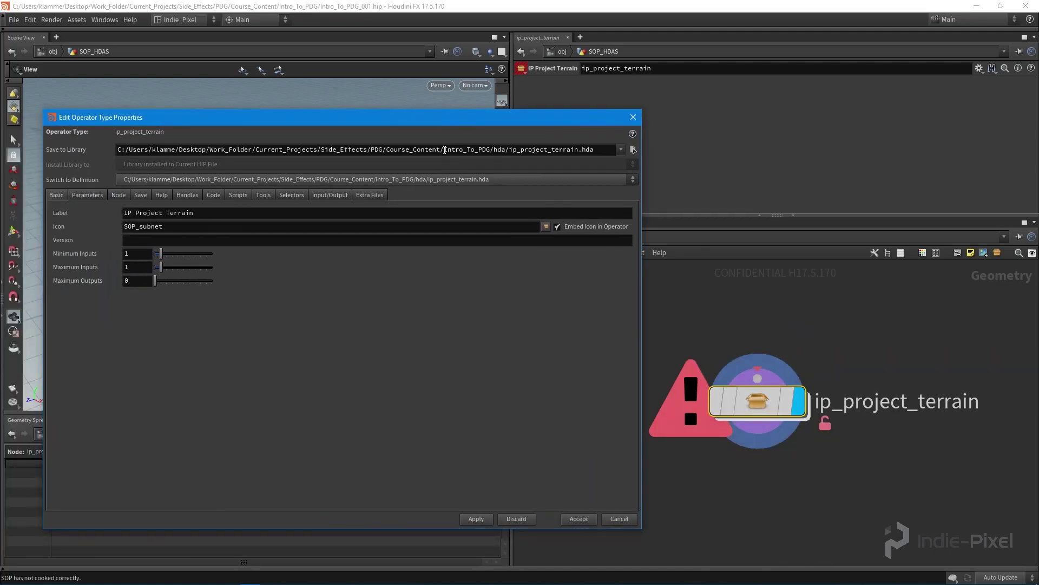
left_click(322, 196)
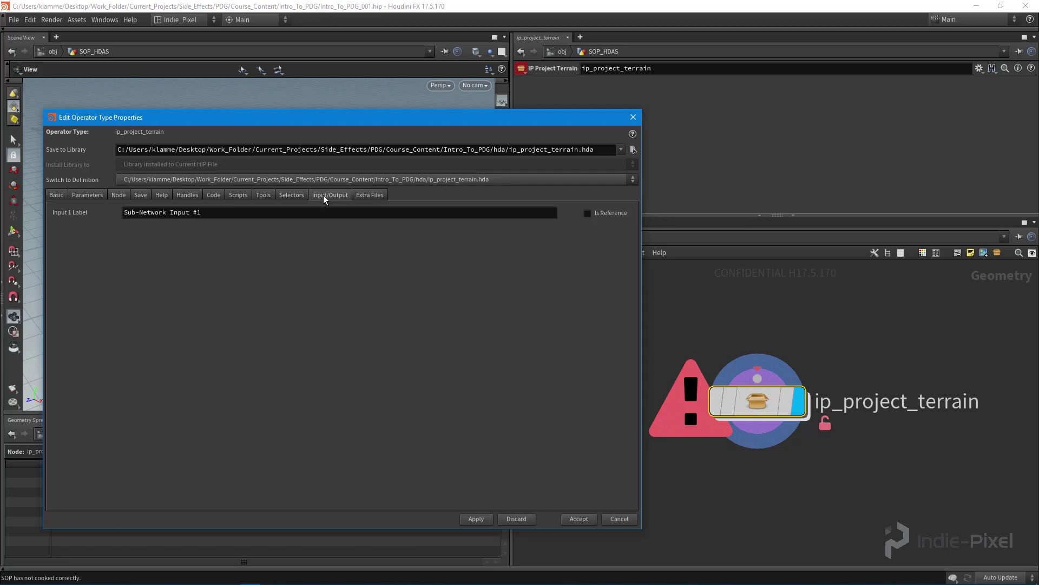
double_click(284, 213)
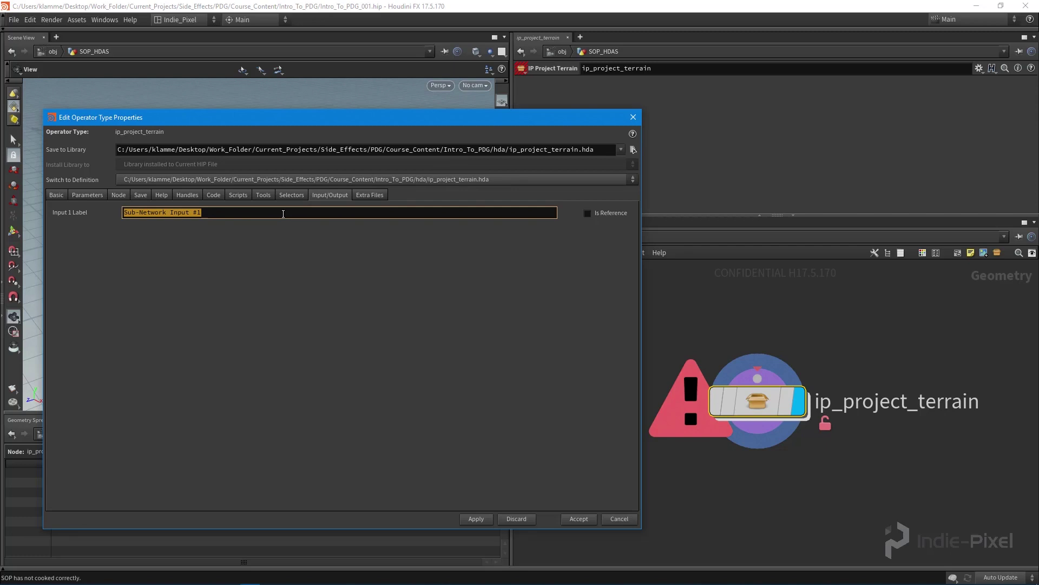
key("BackSpace")
type("Get Ter")
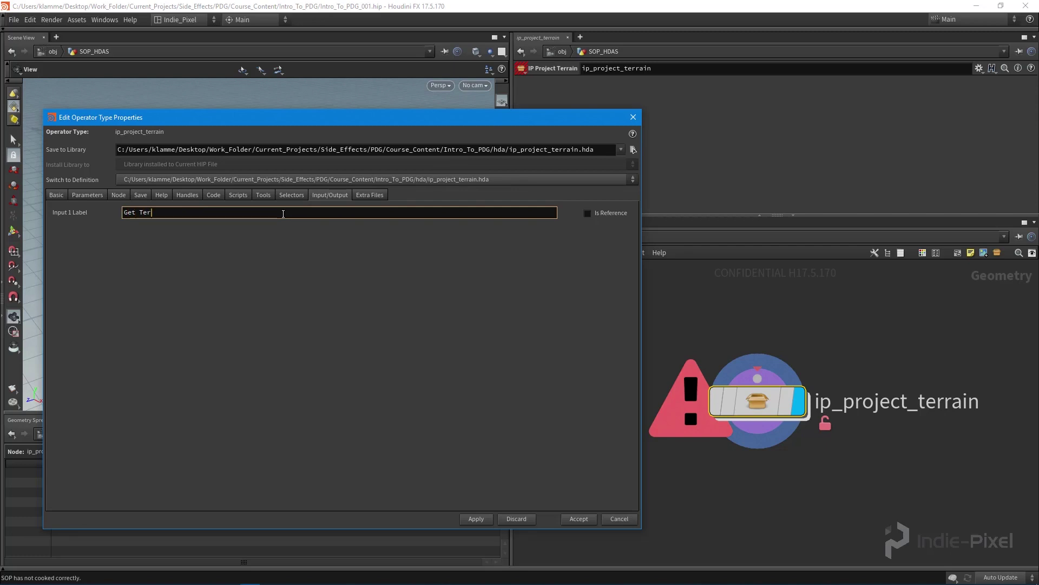
type("rain Layout")
key("Return")
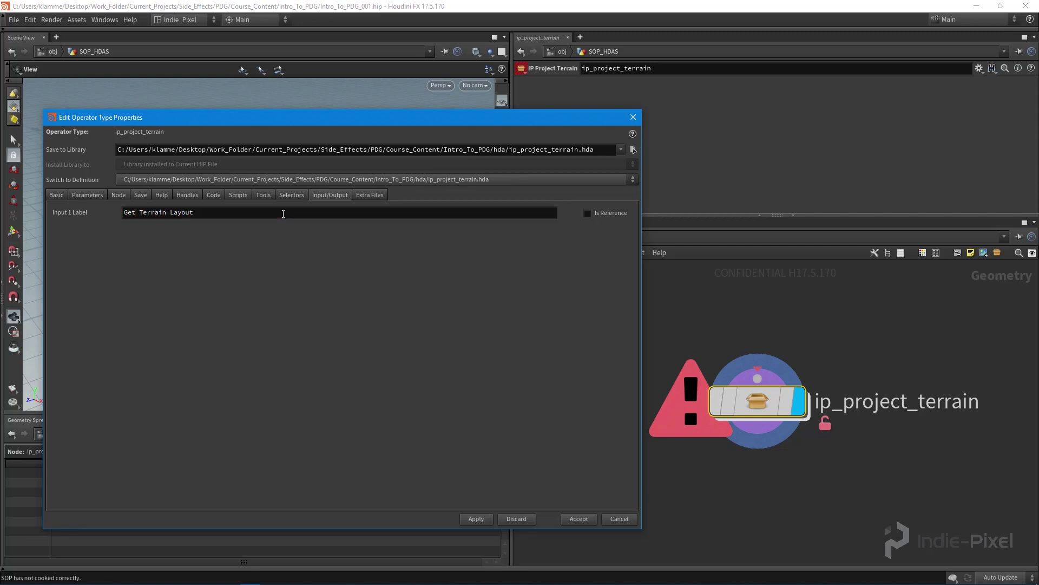
left_click(477, 518)
mouse_move(758, 378)
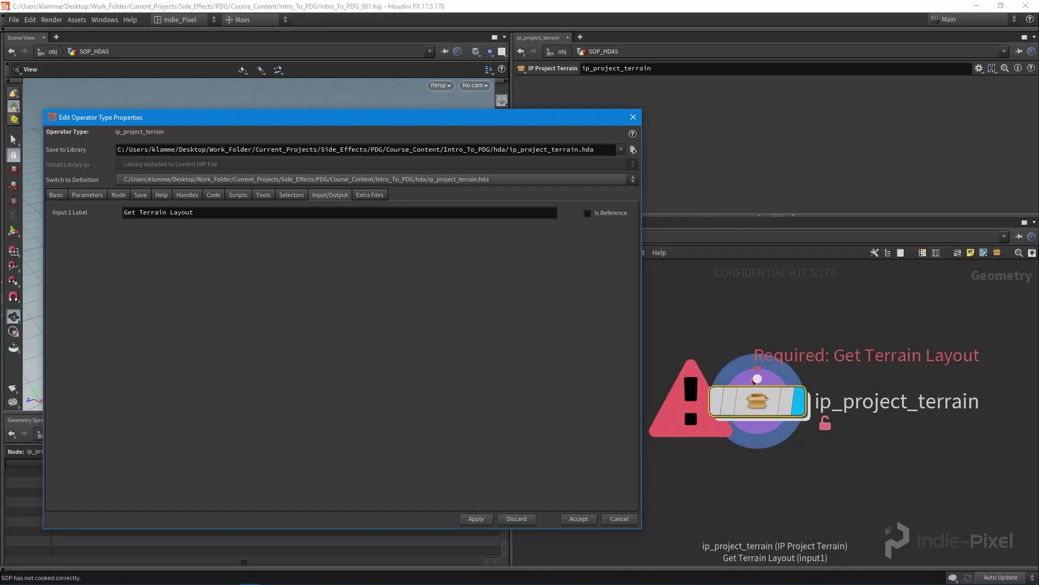
Step: Enlarge the network editor and inspect the filepattern1 work item in topnet1 of ip_level_creation_top
left_click_drag(557, 118, 417, 421)
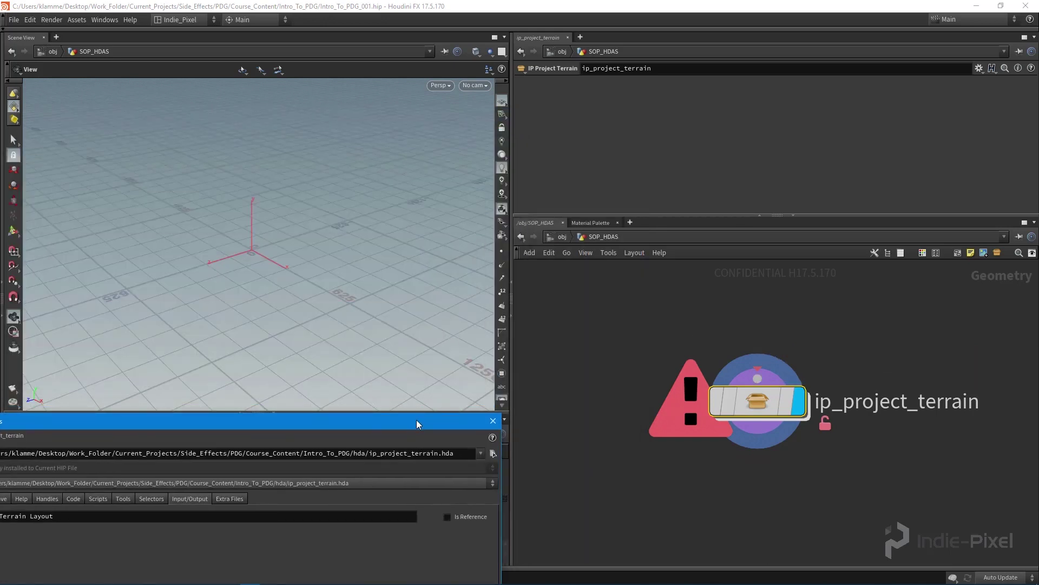
left_click(539, 372)
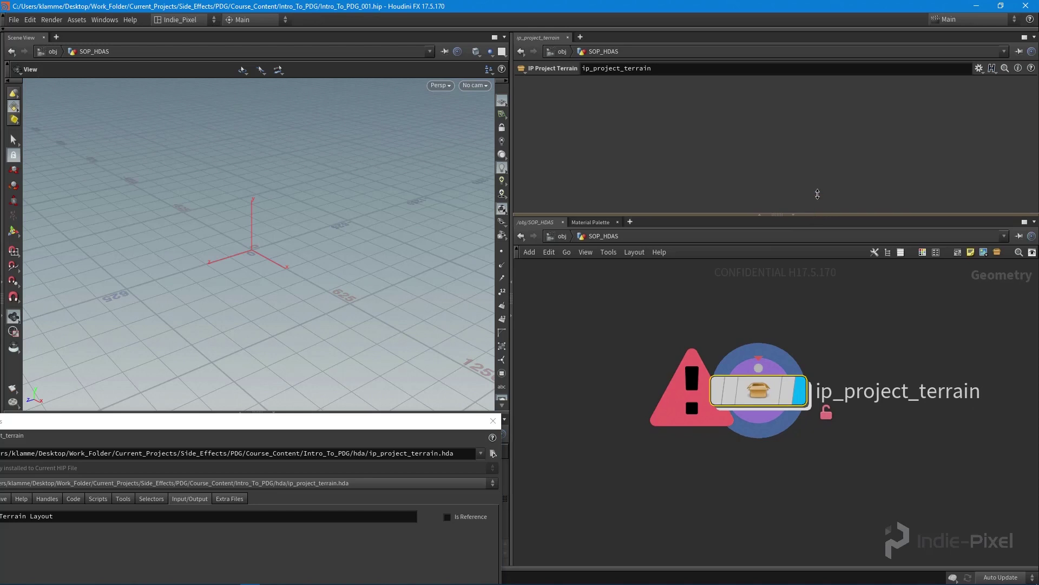
left_click_drag(815, 214, 812, 122)
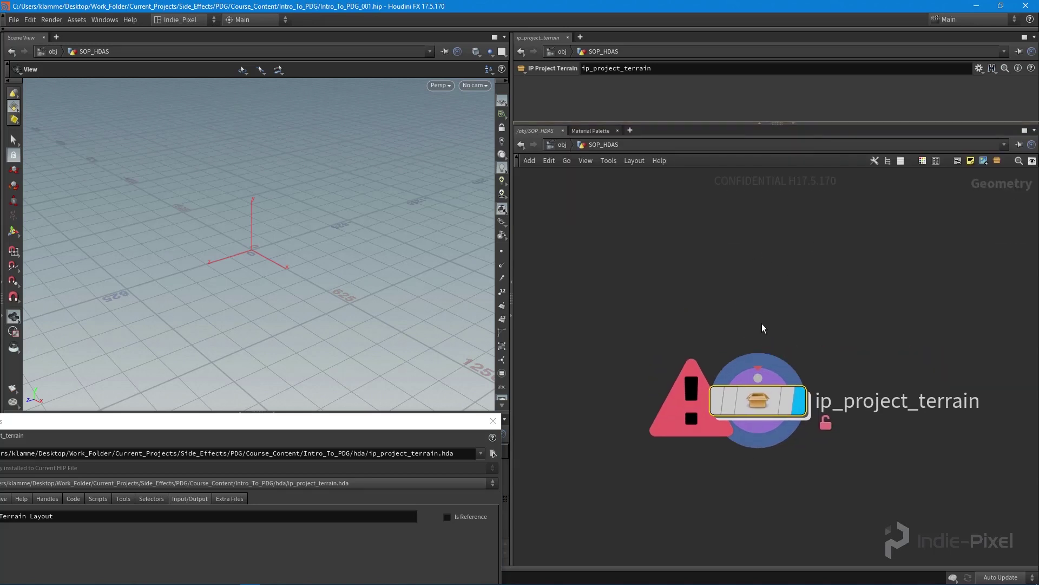
scroll(207, 230, "down", 2)
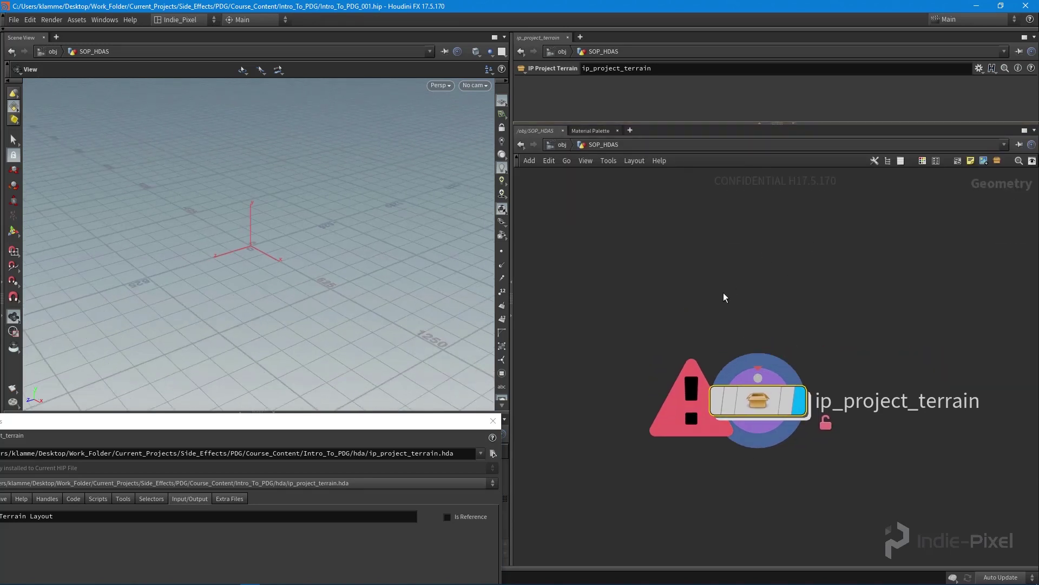
key("u")
double_click(641, 381)
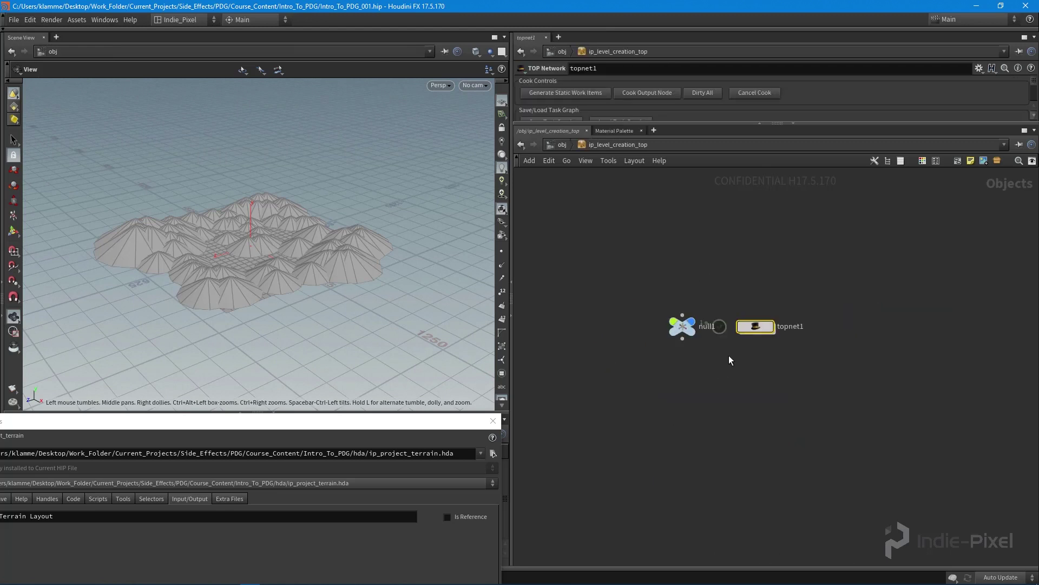
double_click(755, 330)
middle_click_drag(747, 356, 736, 358)
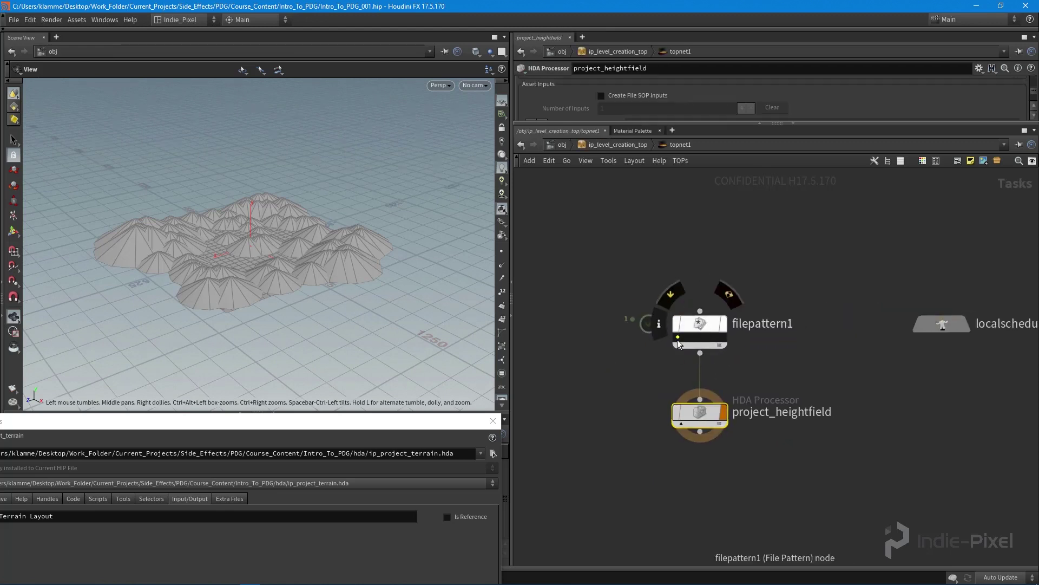
left_click(678, 339)
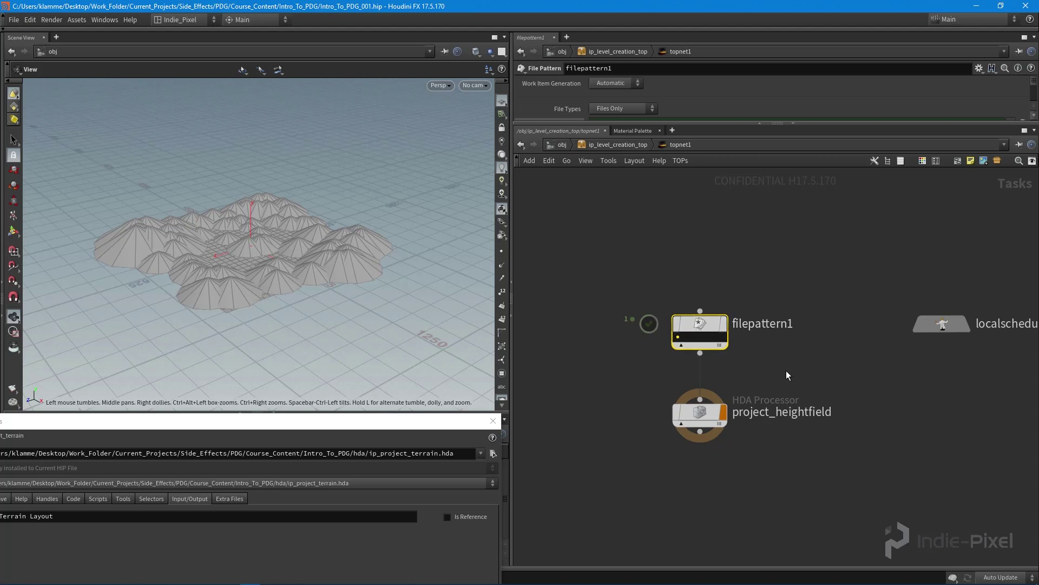
Step: Add a File node above ip_project_terrain in SOP_HDAS and rename it get_layout
key("u")
key("u")
double_click(847, 318)
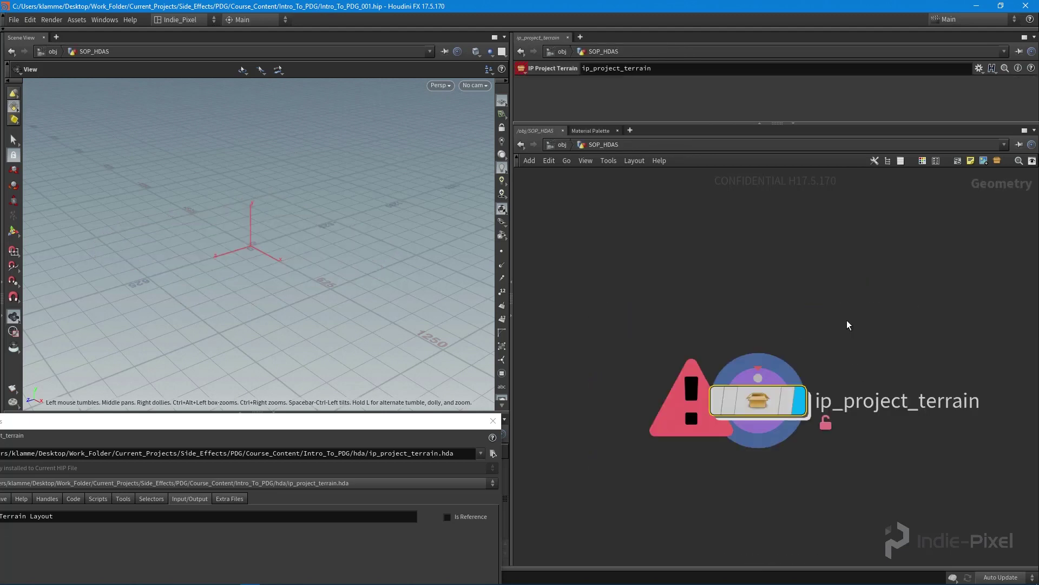
key("Tab")
type("file")
key("Return")
left_click(726, 281)
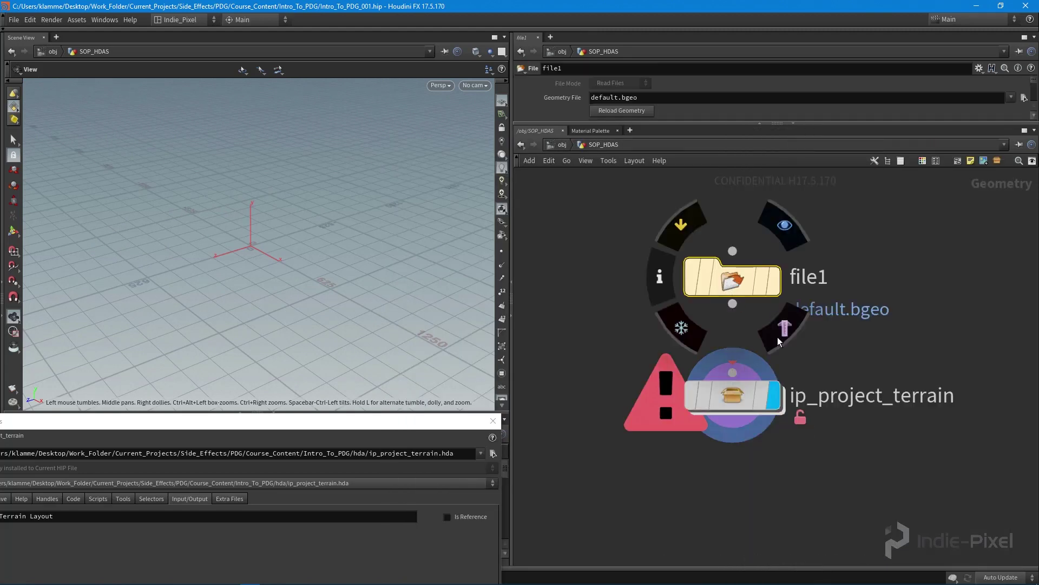
double_click(785, 306)
type("get_")
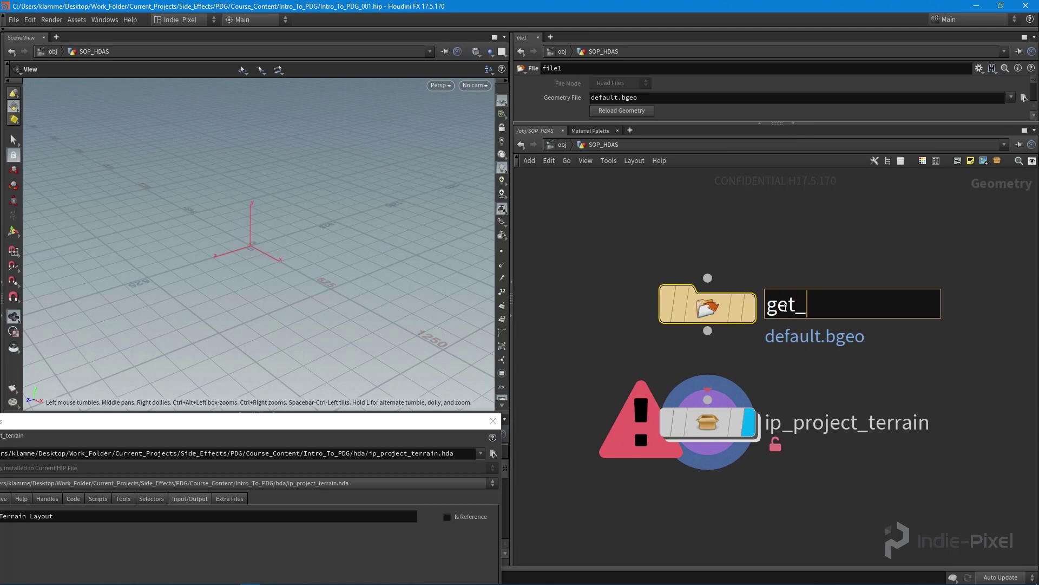
type("layout")
key("Return")
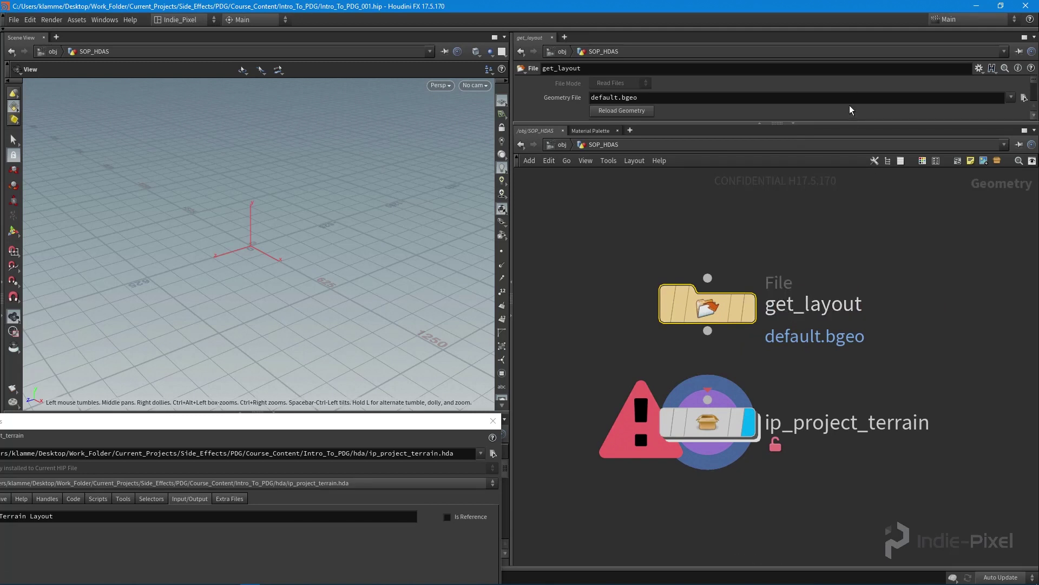
left_click_drag(821, 122, 822, 236)
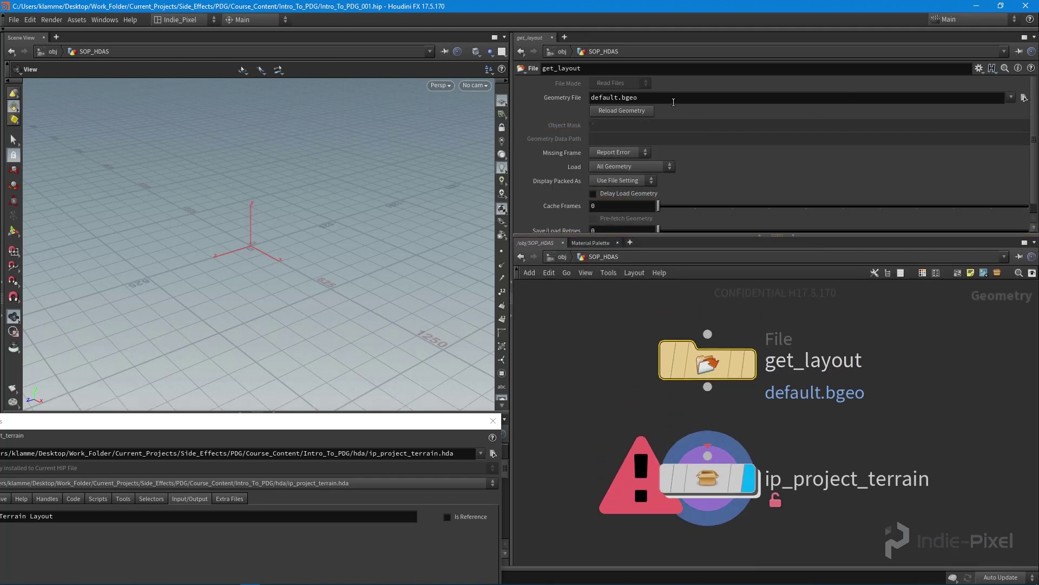
left_click(676, 98)
type("`")
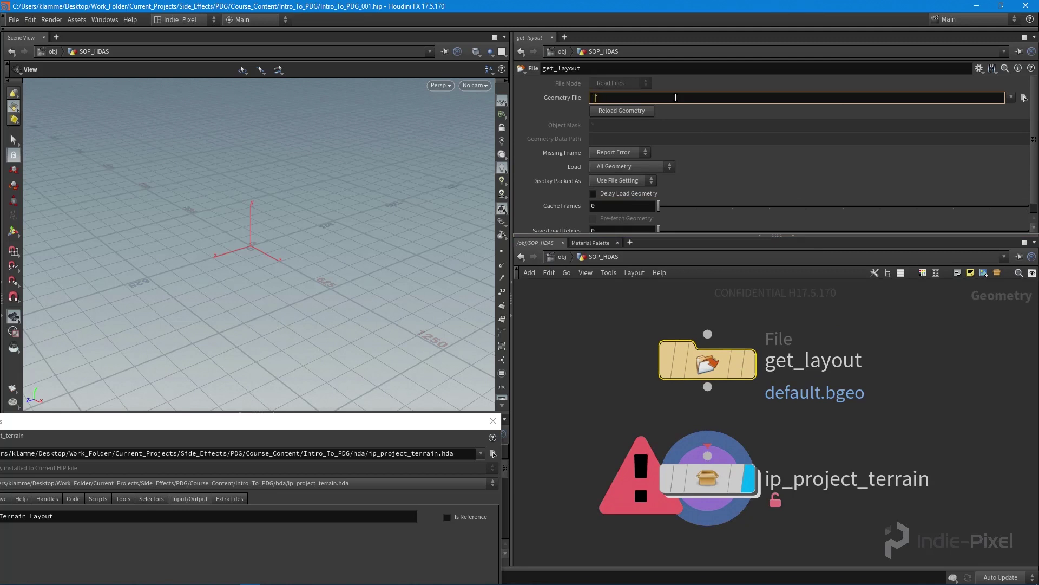
type("@pdg_output`")
key("Return")
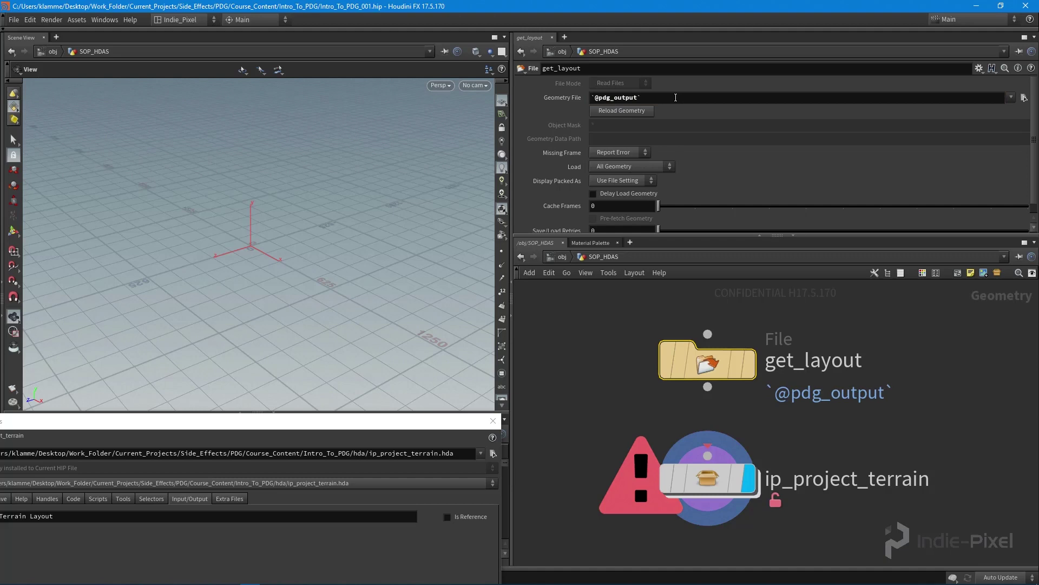
left_click(749, 361)
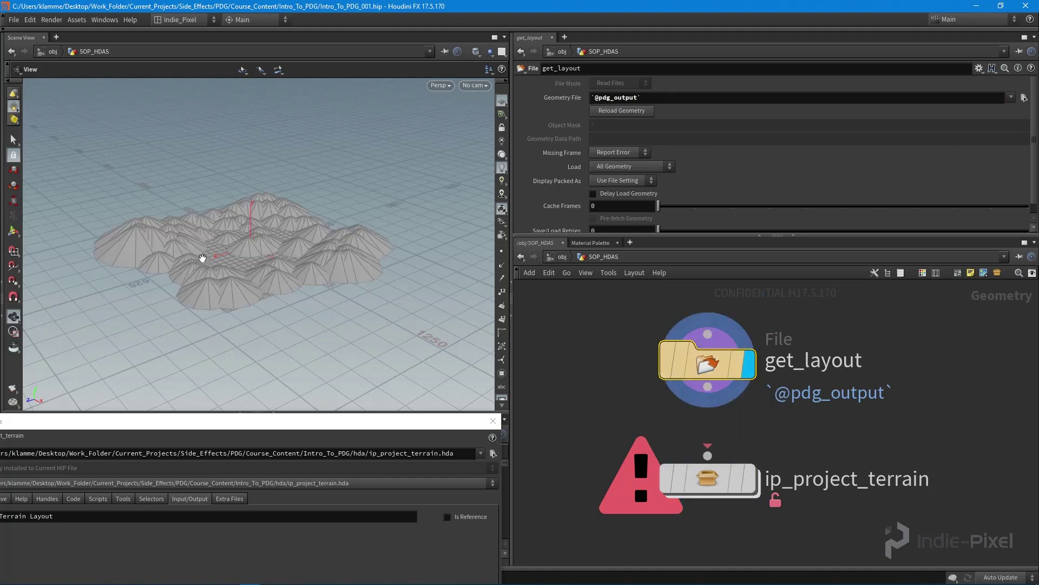
left_click_drag(255, 277, 315, 252)
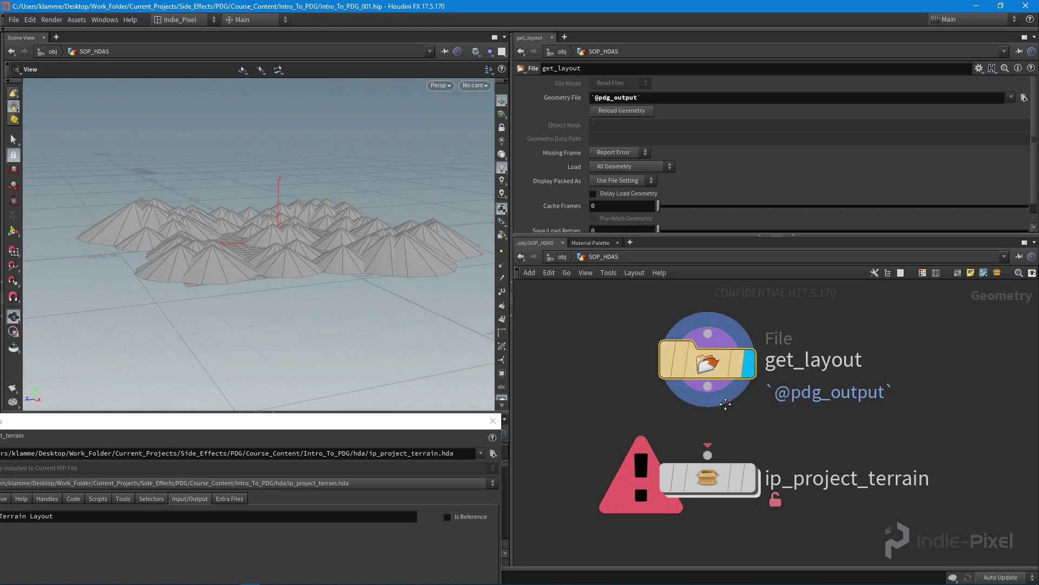
Step: Wire get_layout into the input of ip_project_terrain and display the asset's output
middle_click_drag(726, 405, 723, 348)
left_click_drag(709, 333, 704, 399)
middle_click_drag(770, 478, 789, 496)
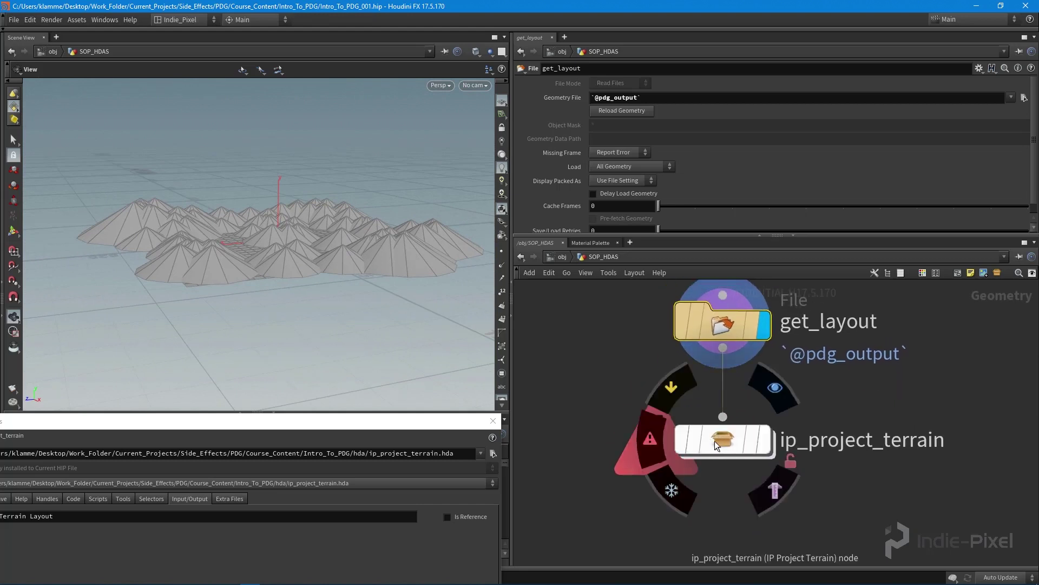
left_click(762, 444)
key("h")
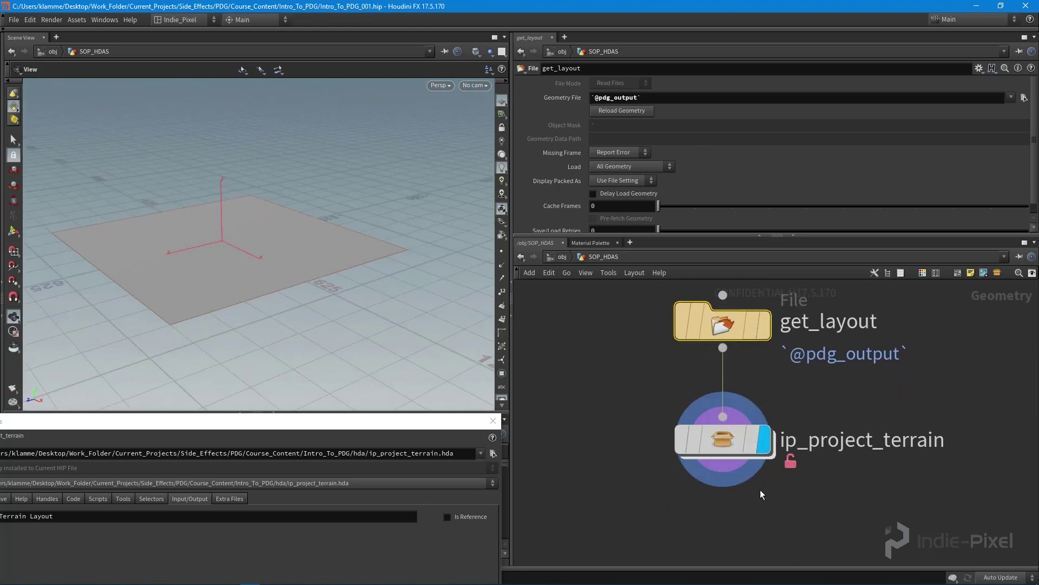
Step: Go inside ip_project_terrain and place heightfield1 and the Get Terrain Layout input side by side with space between them
double_click(733, 444)
left_click_drag(757, 379, 824, 378)
left_click_drag(701, 426, 589, 379)
key("h")
left_click_drag(830, 236, 829, 219)
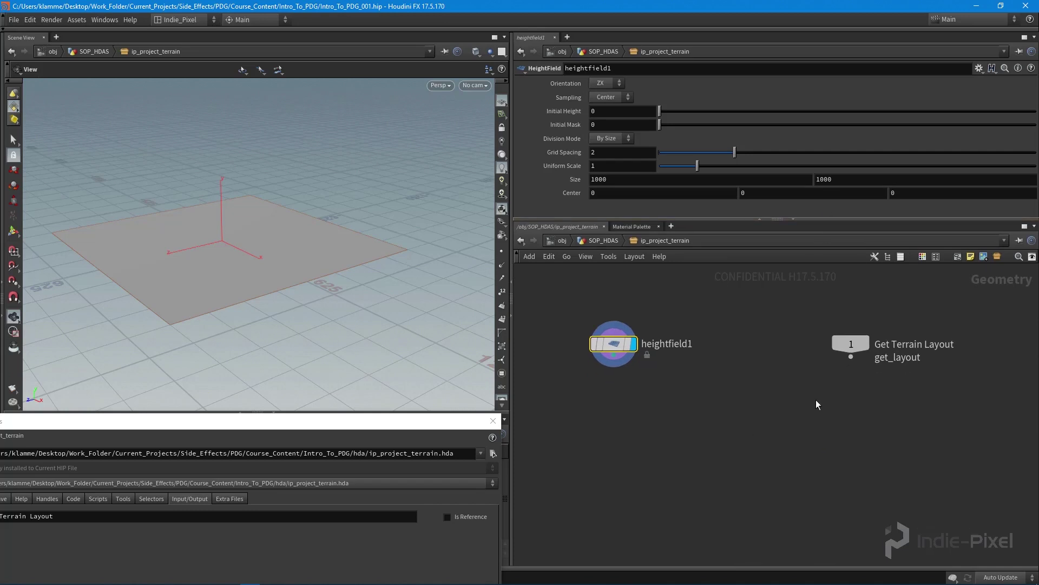
left_click_drag(855, 346, 856, 346)
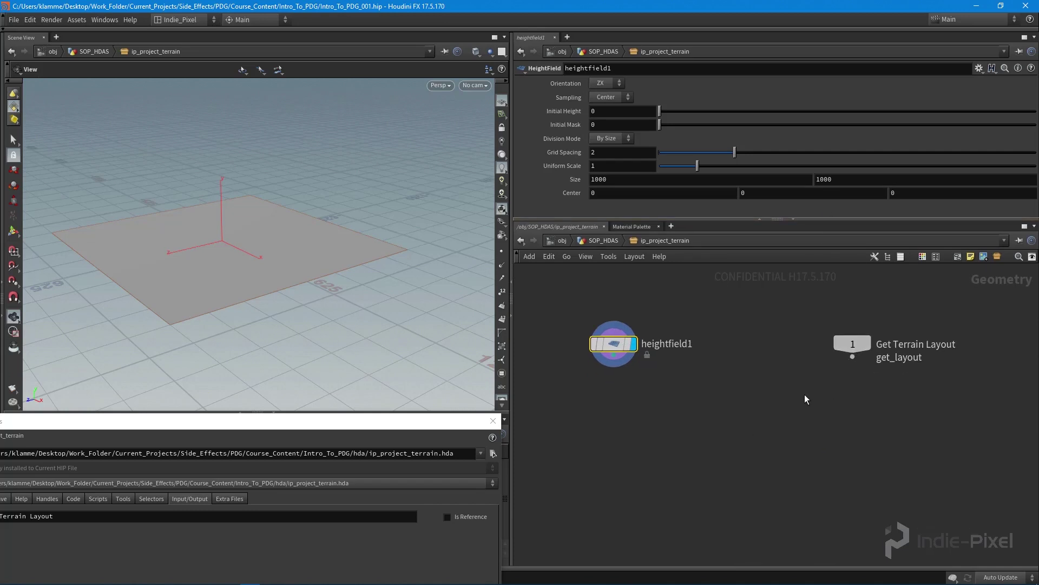
left_click_drag(766, 290, 957, 406)
left_click_drag(343, 301, 304, 302)
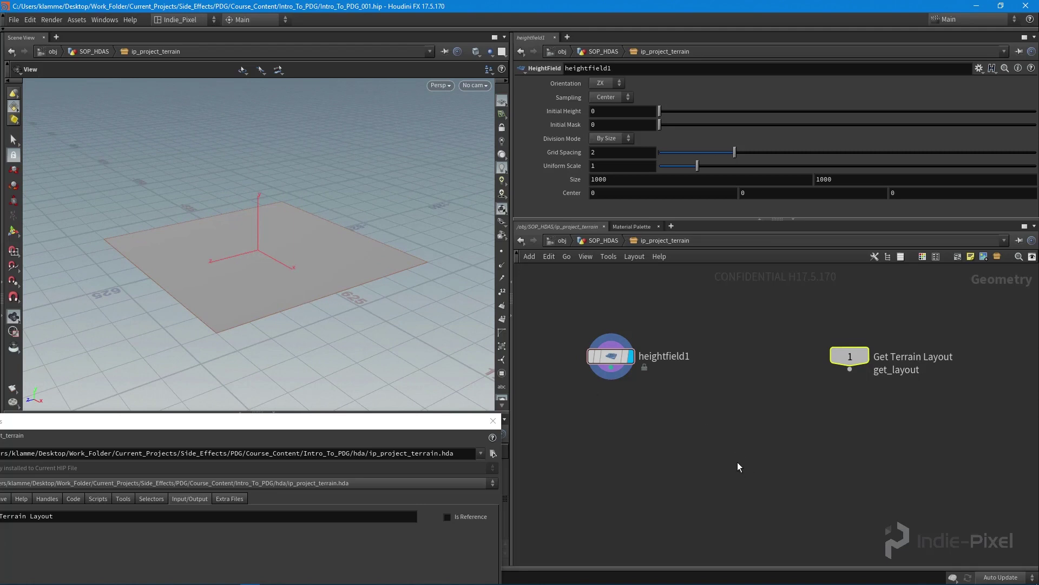
Step: Set heightfield1's first Size value to 1025 and link the second one to it with a relative reference
left_click_drag(607, 357, 605, 357)
left_click(606, 362)
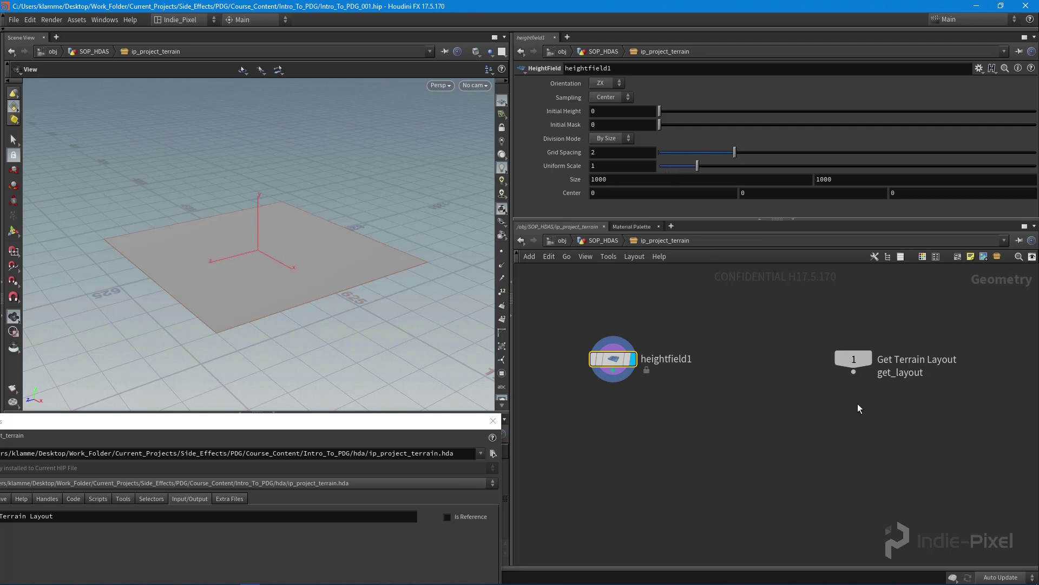
left_click(669, 186)
type("10")
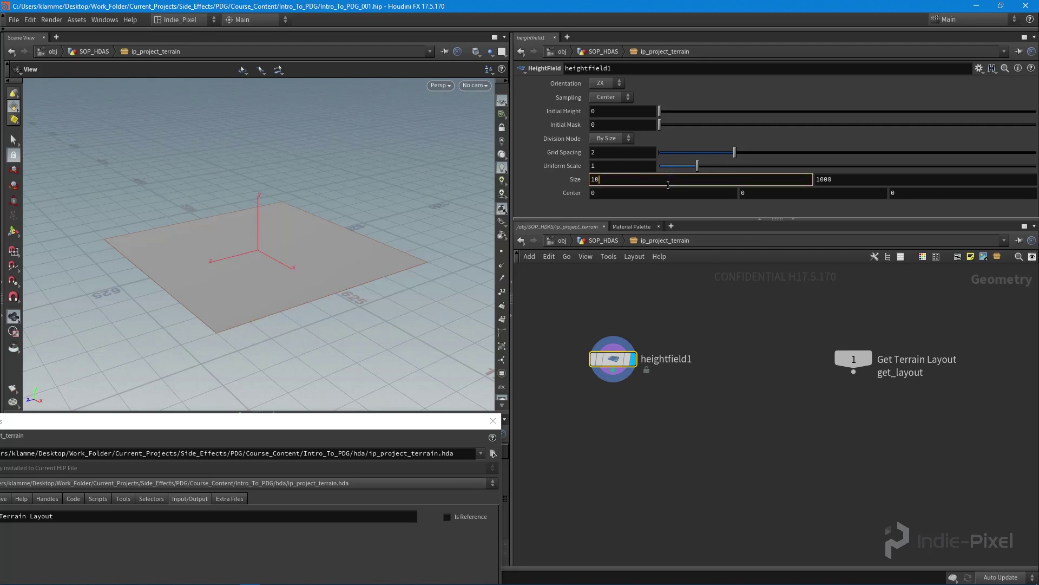
key("Tab")
right_click(669, 185)
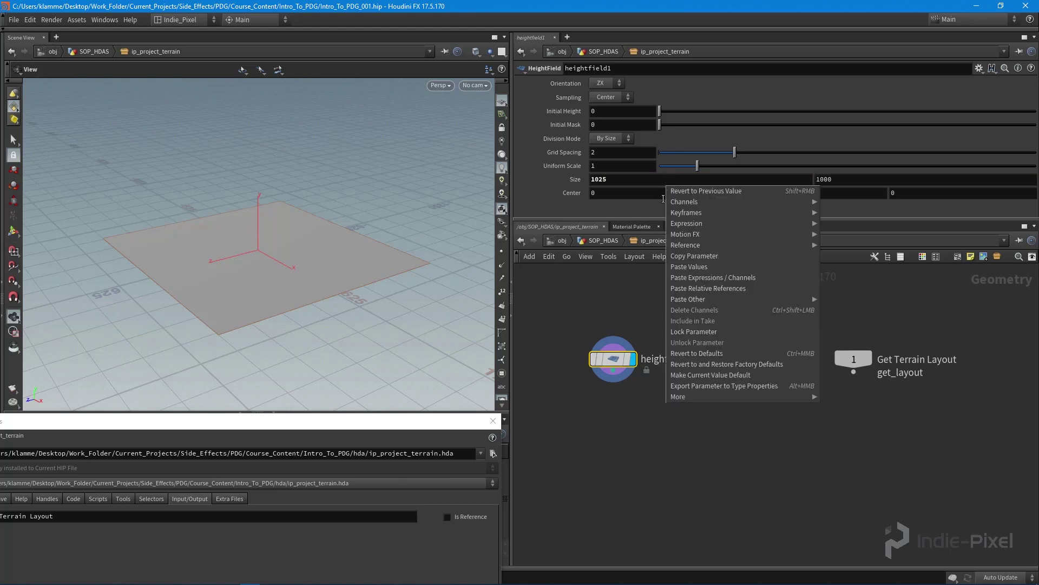
left_click(707, 256)
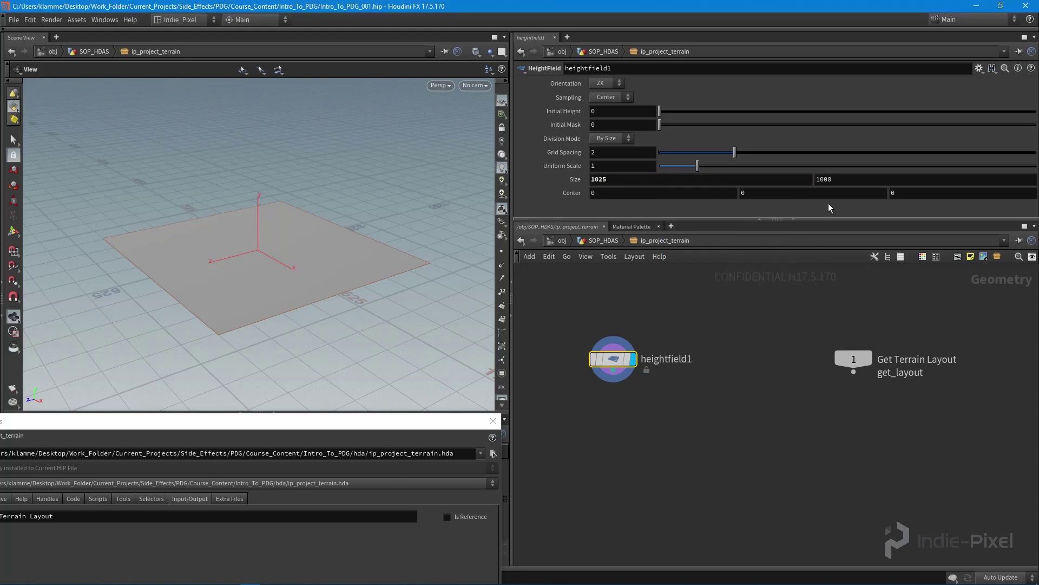
right_click(844, 169)
left_click(893, 287)
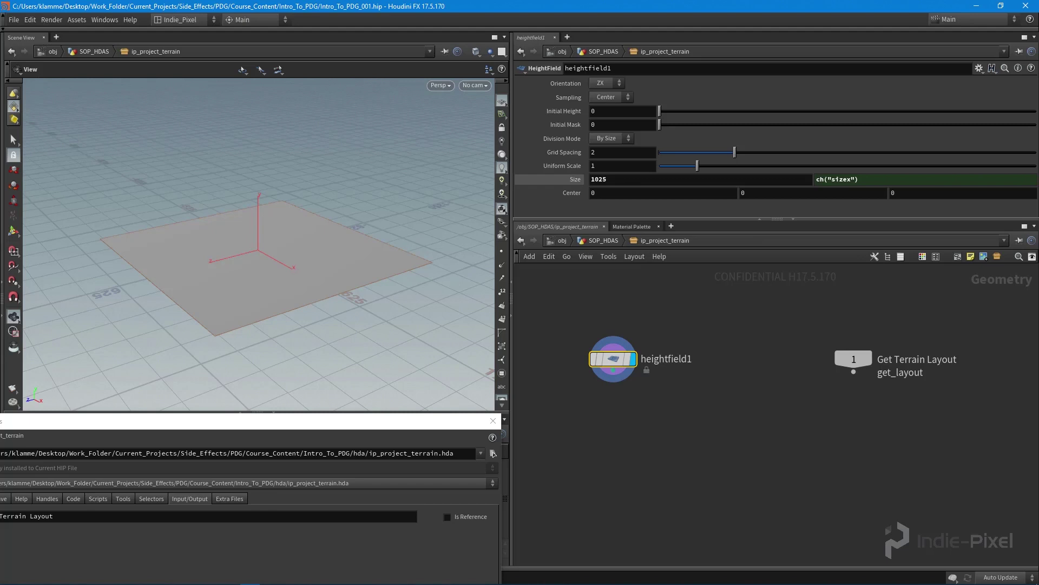
Step: Switch to Unity to check the Terrain Size parameter of ip_terrain_layout1, and return to Houdini
left_click(291, 582)
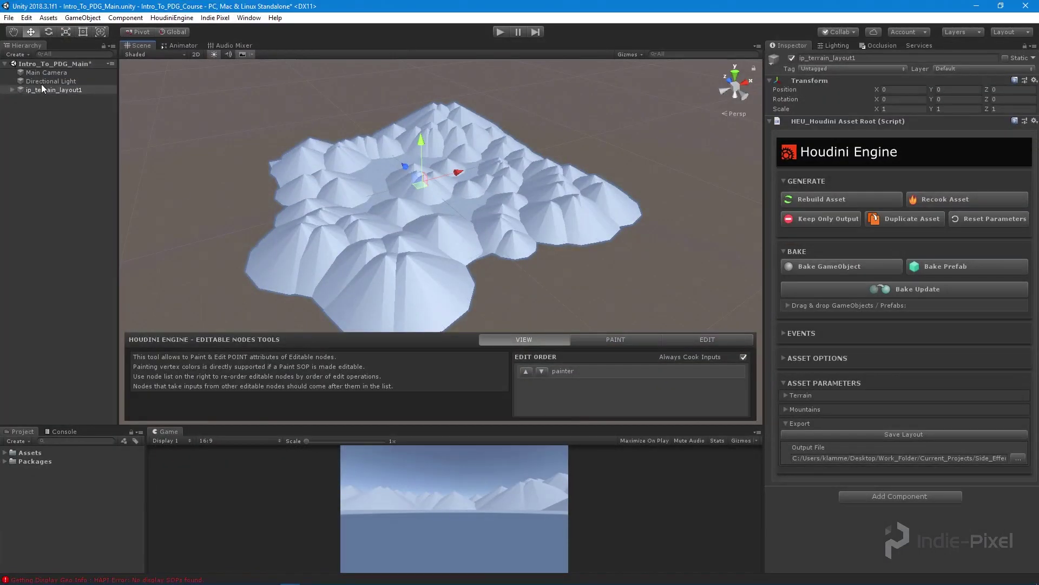
left_click(786, 396)
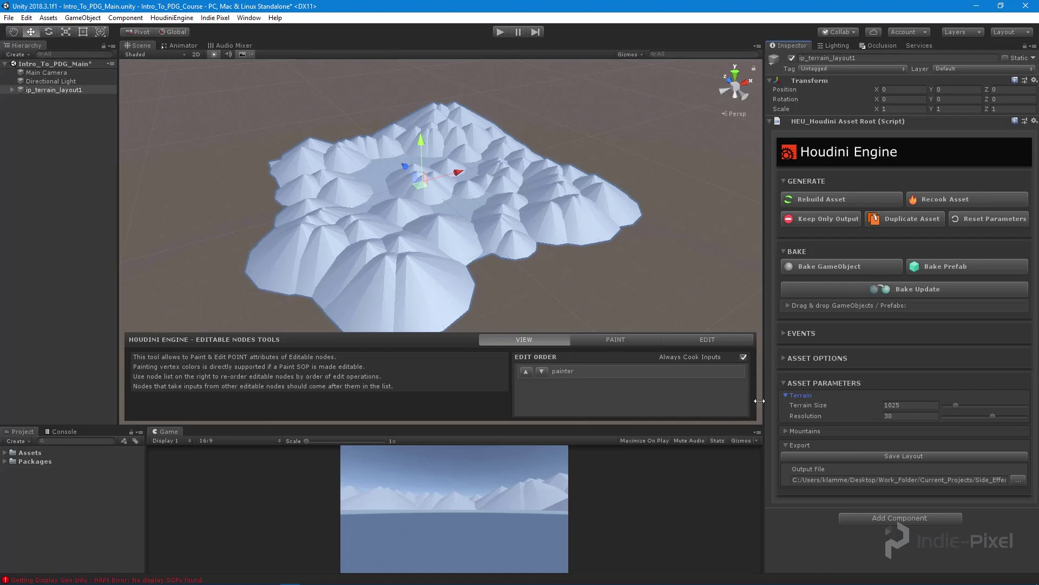
left_click(786, 395)
key("alt+Tab")
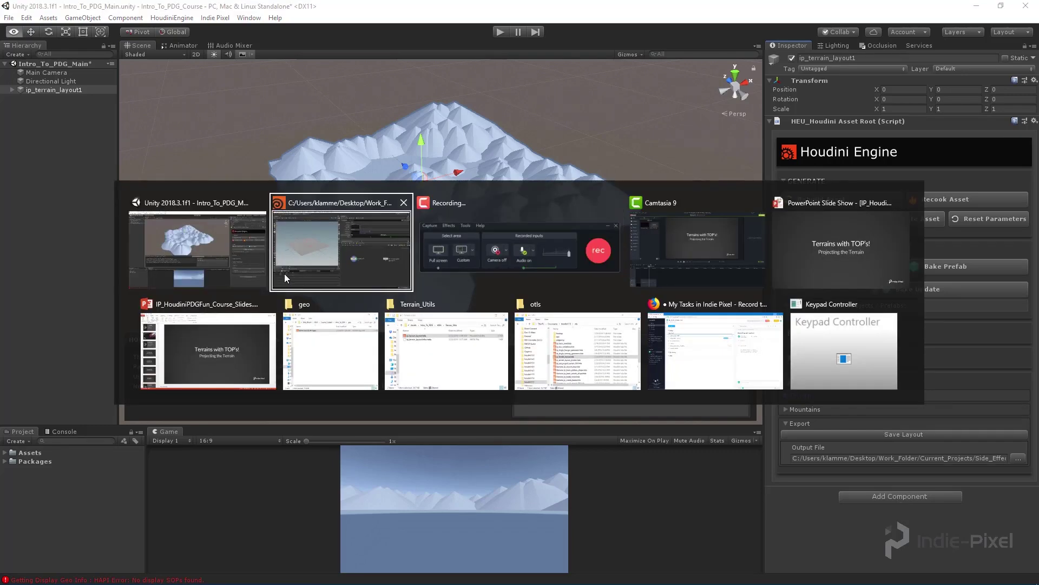
left_click(374, 259)
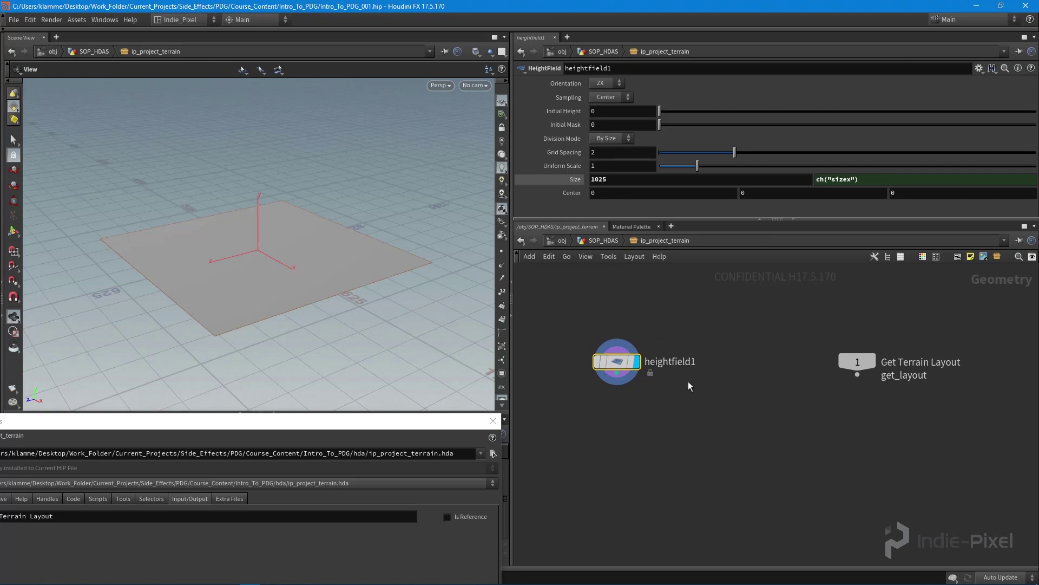
Step: Add a HeightField Project node and wire heightfield1 into its first input and Get Terrain Layout into its second
key("Tab")
type("proj")
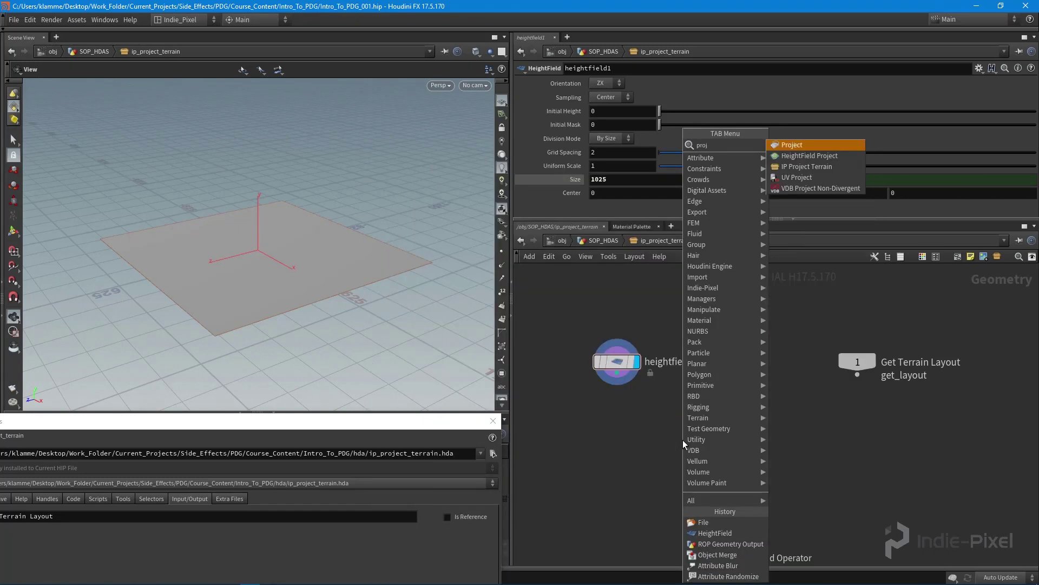
key("Down")
key("Return")
left_click(683, 439)
scroll(677, 401, "up", 1)
left_click(605, 367)
left_click(734, 423)
left_click(893, 351)
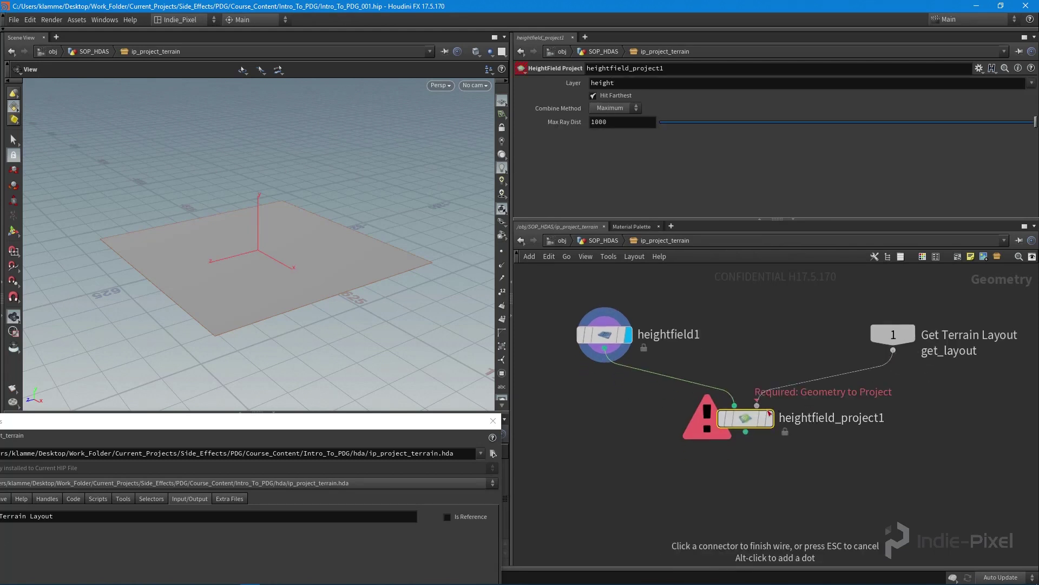
left_click(757, 405)
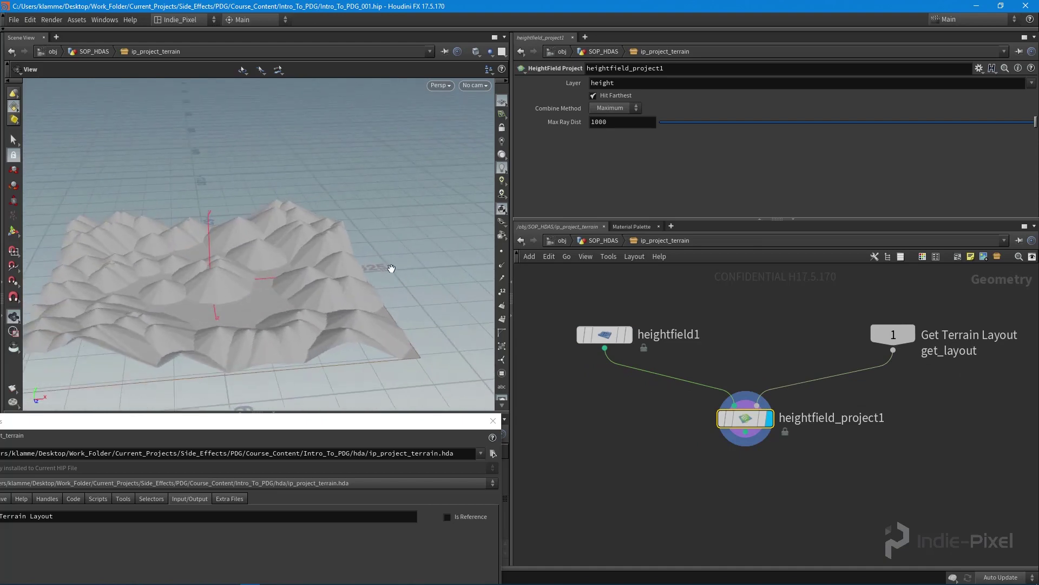
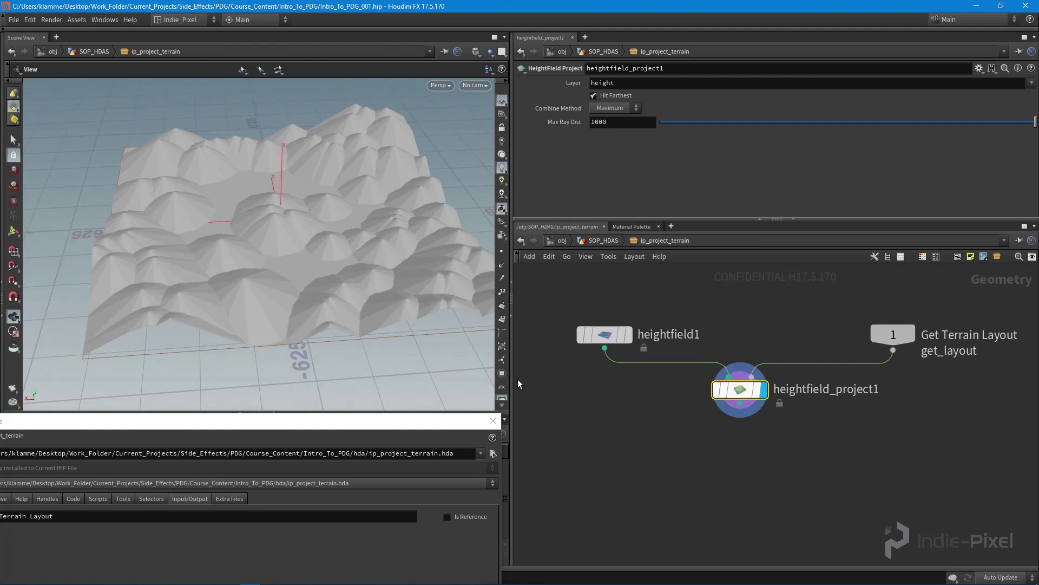
Step: Add a HeightField Blur node below heightfield_project1 and wire the projected terrain into its first input
right_click(268, 194)
left_click(283, 161)
left_click_drag(283, 161, 243, 218, "alt")
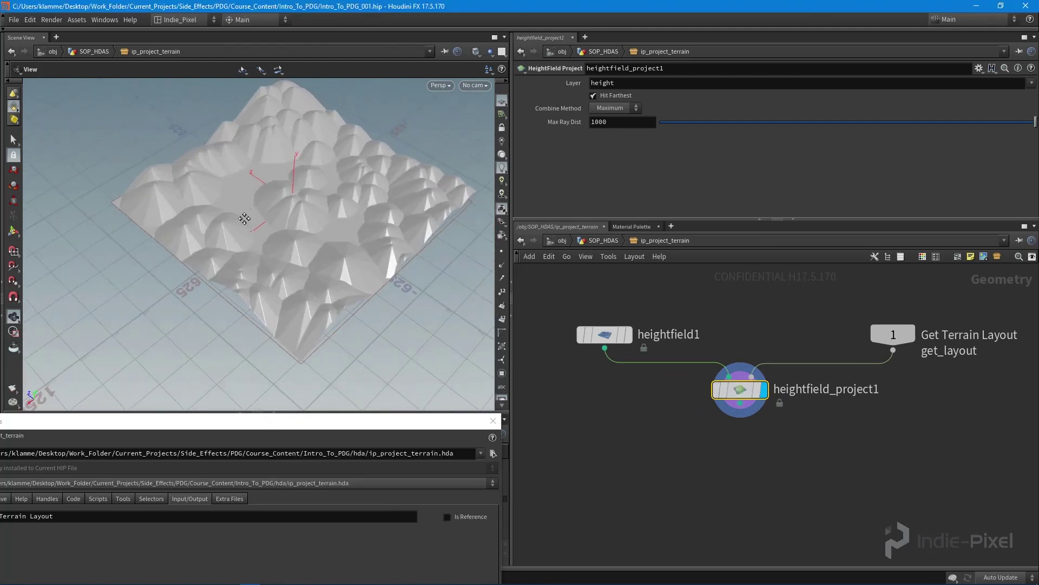
right_click_drag(243, 218, 209, 231)
middle_click_drag(735, 463, 723, 429)
key("Tab")
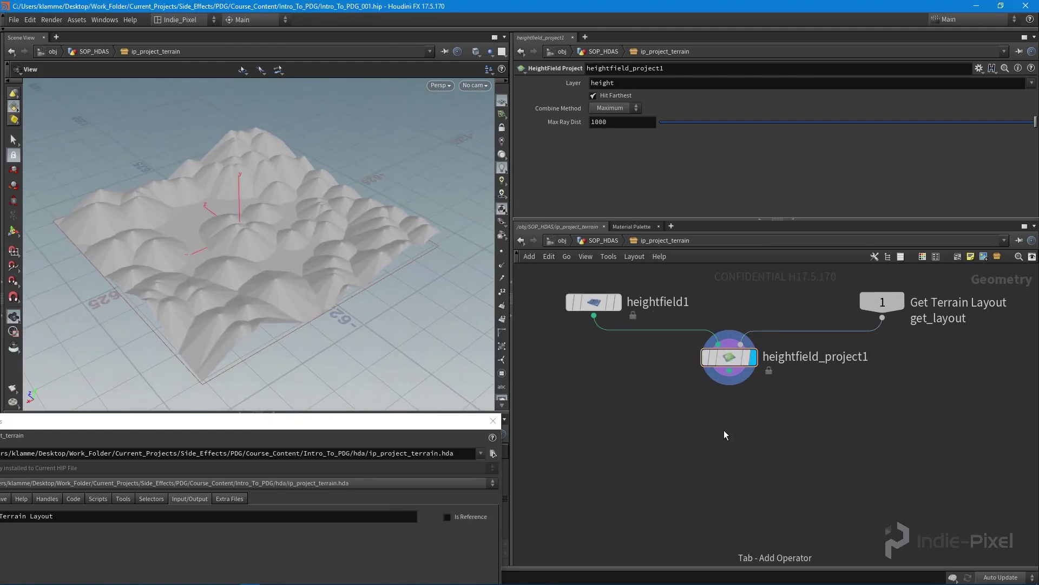
type("blu")
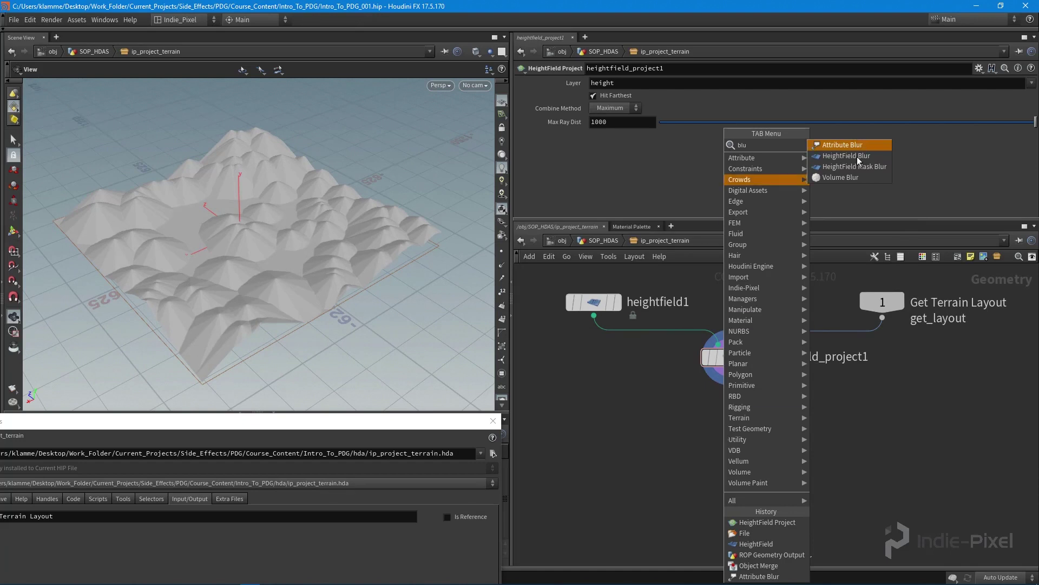
key("Down")
key("Return")
left_click(730, 431)
left_click(729, 371)
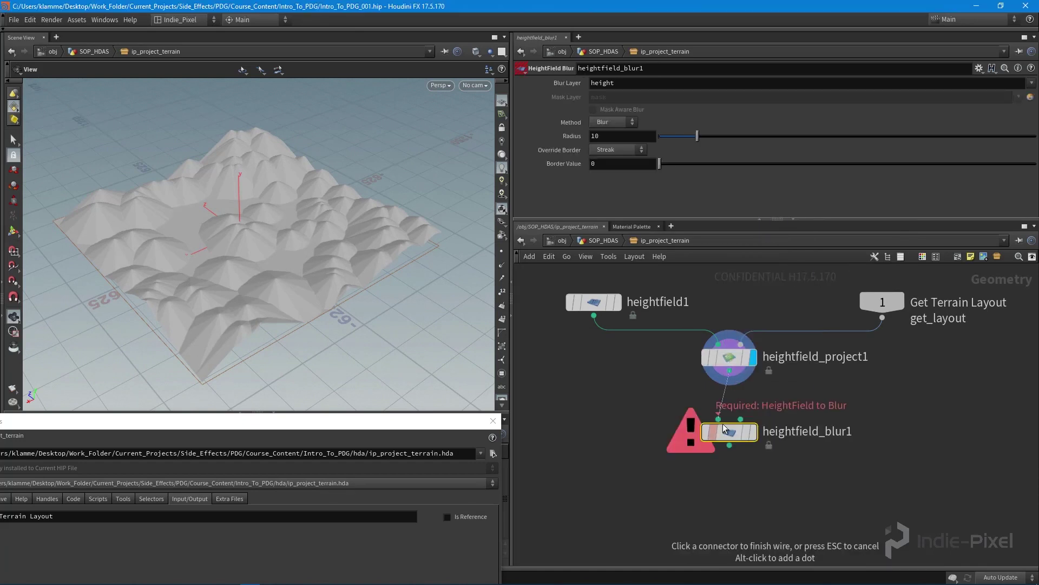
left_click(718, 419)
Step: Inspect the blurred terrain from several angles and move heightfield_blur1 closer to heightfield_project1
left_click_drag(264, 242, 311, 297)
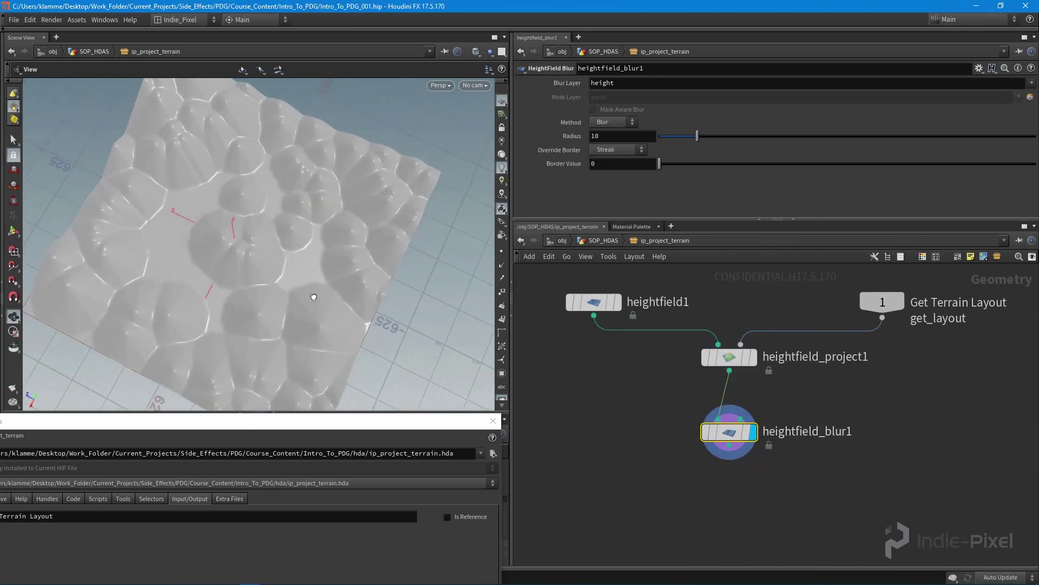
right_click_drag(311, 297, 316, 271)
left_click_drag(316, 271, 358, 303)
middle_click_drag(710, 448, 697, 401)
left_click_drag(713, 375, 713, 358)
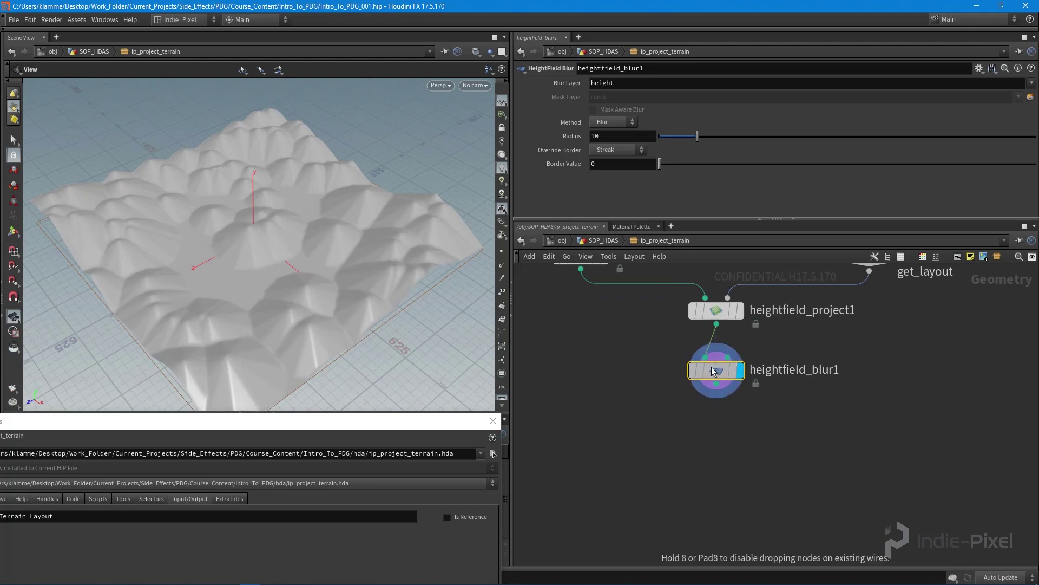
Step: Add a HeightField Distort by Noise node below heightfield_blur1, wire the blurred terrain into it and display its result
key("Tab")
type("dis")
key("Down")
key("Down")
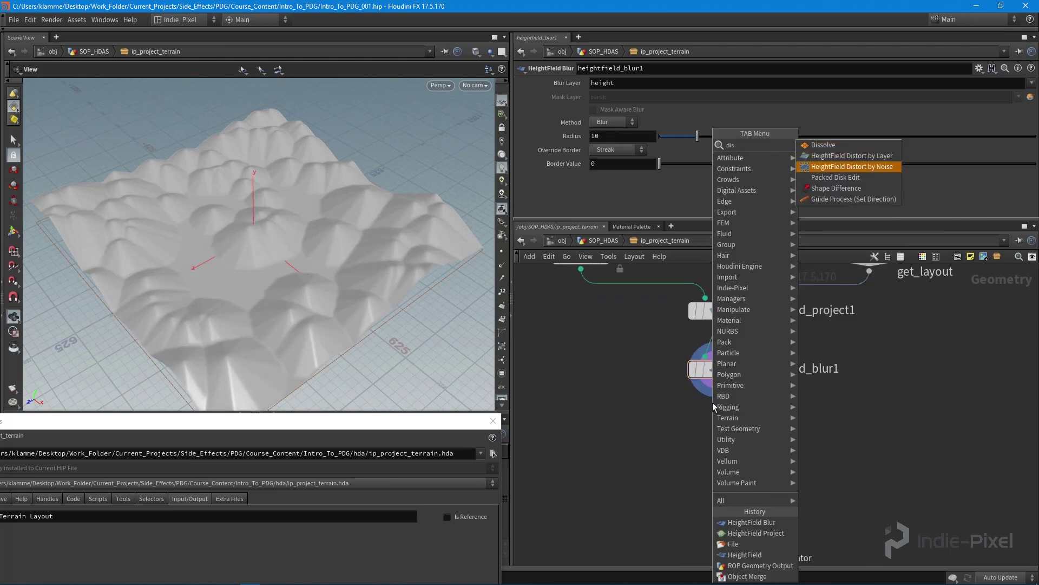
key("Return")
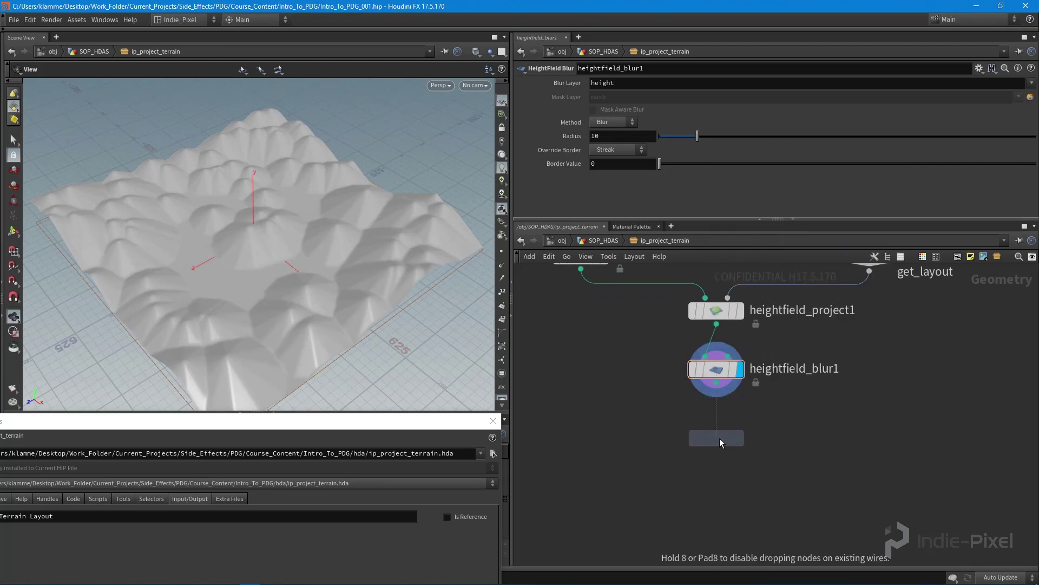
left_click(719, 437)
left_click(716, 383)
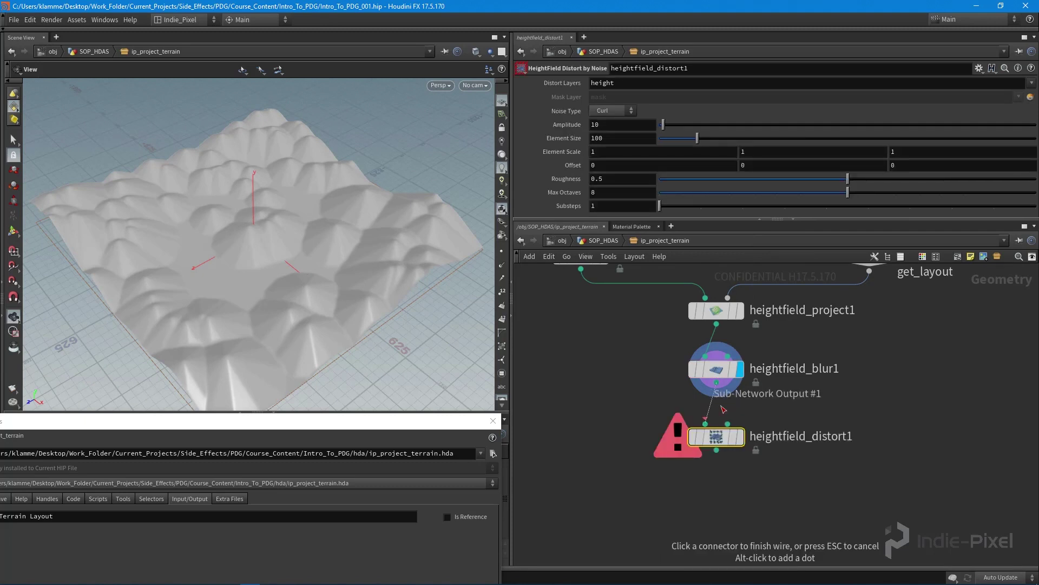
left_click(736, 439)
left_click(740, 436)
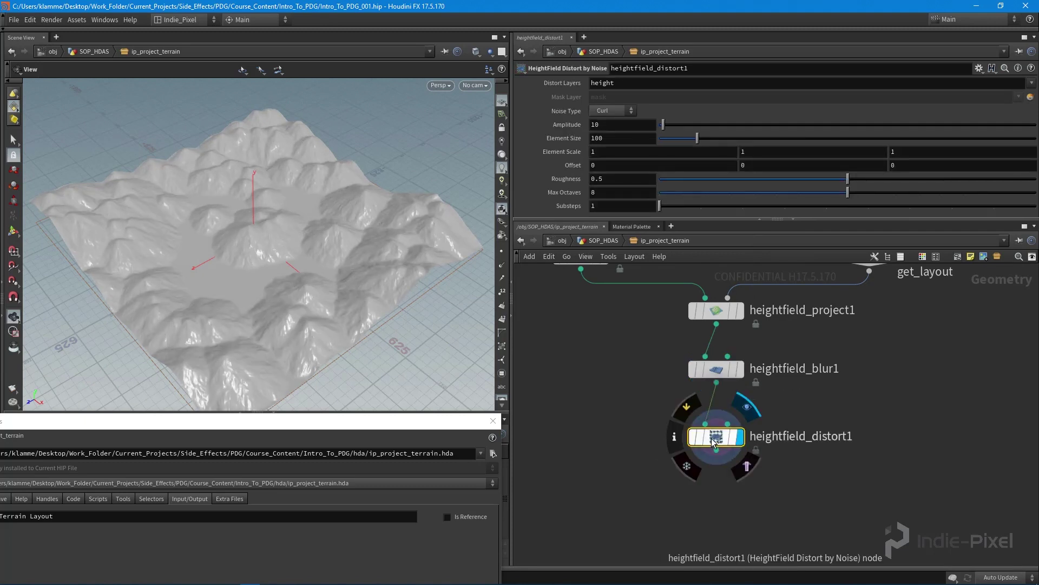
left_click_drag(715, 441, 715, 431)
Step: Set heightfield_distort1's Element Size to about 453 and its Amplitude to about 46
left_click_drag(285, 241, 361, 254)
scroll(316, 244, "up", 2)
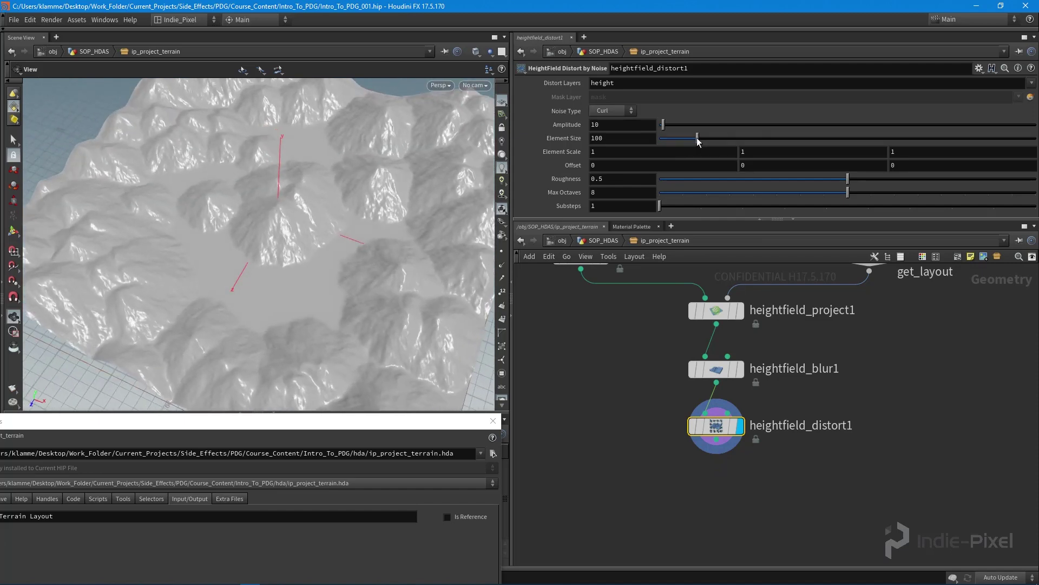
left_click_drag(698, 138, 799, 138)
left_click_drag(673, 125, 677, 124)
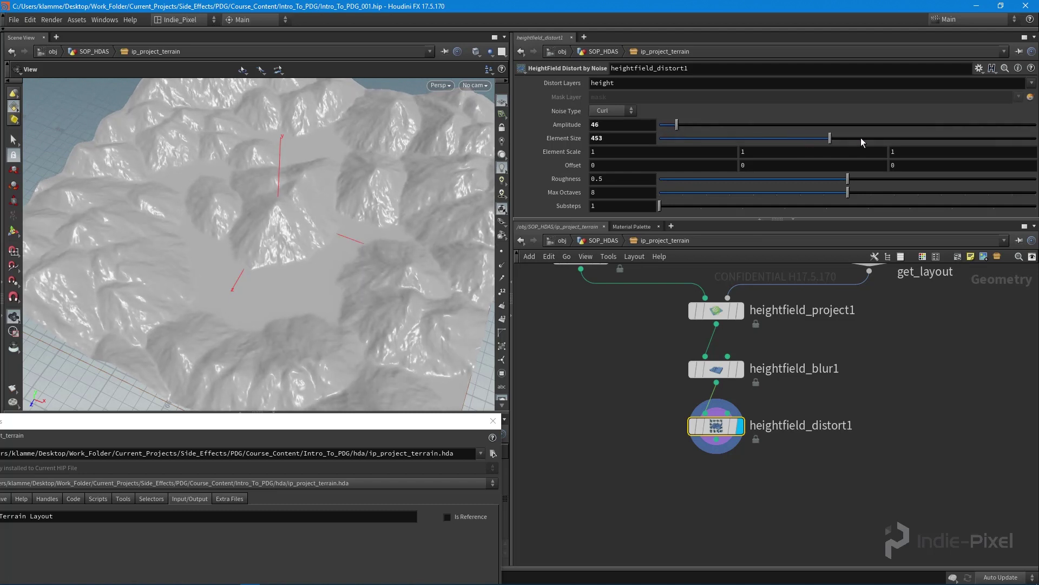
Step: Raise heightfield_distort1's Element Size to 650 and its Amplitude to 99, and inspect the distorted terrain
left_click_drag(862, 142, 905, 131)
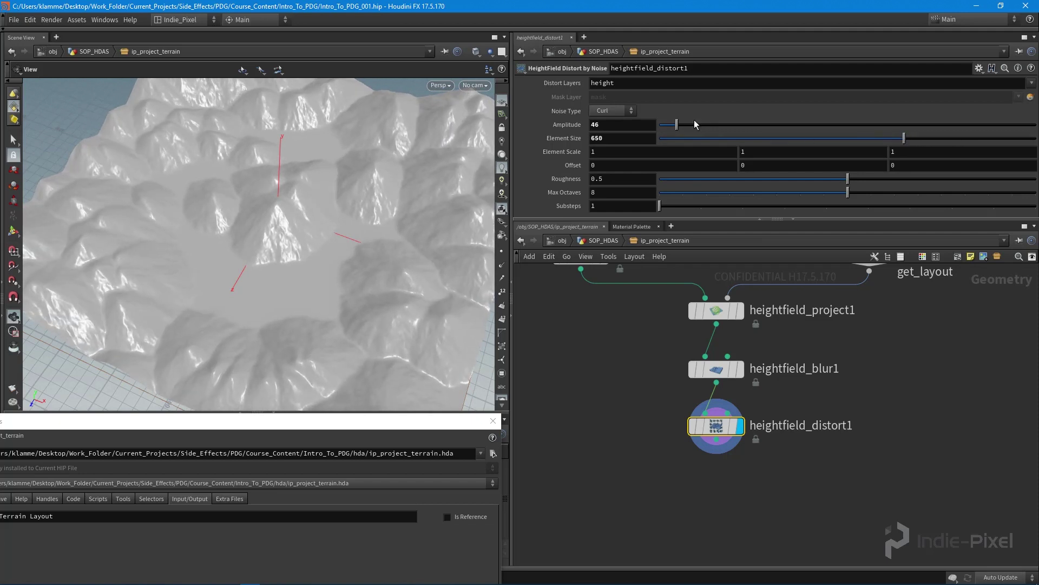
left_click_drag(684, 124, 698, 129)
left_click_drag(207, 269, 327, 220)
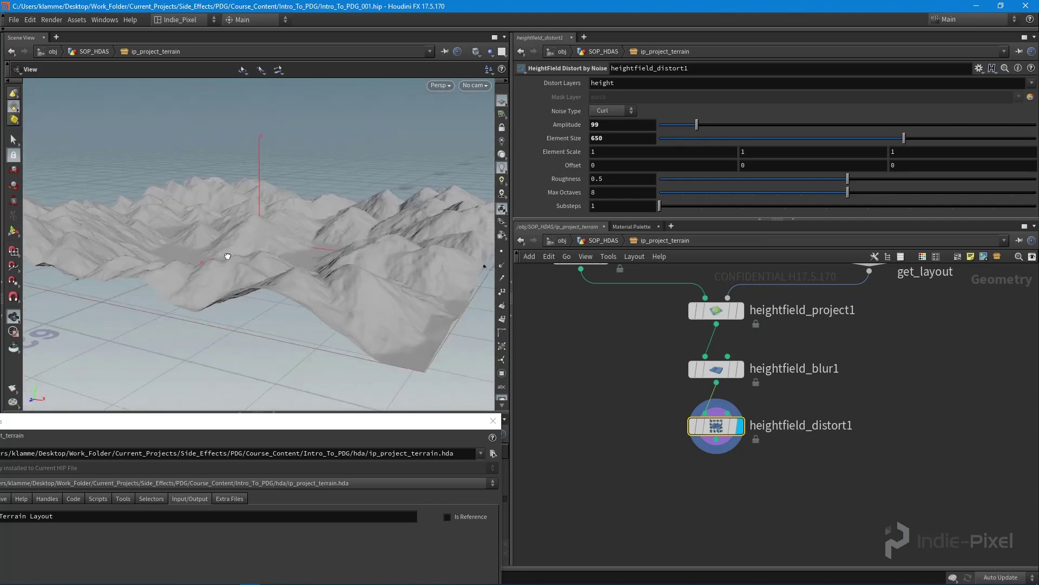
left_click_drag(293, 235, 404, 239)
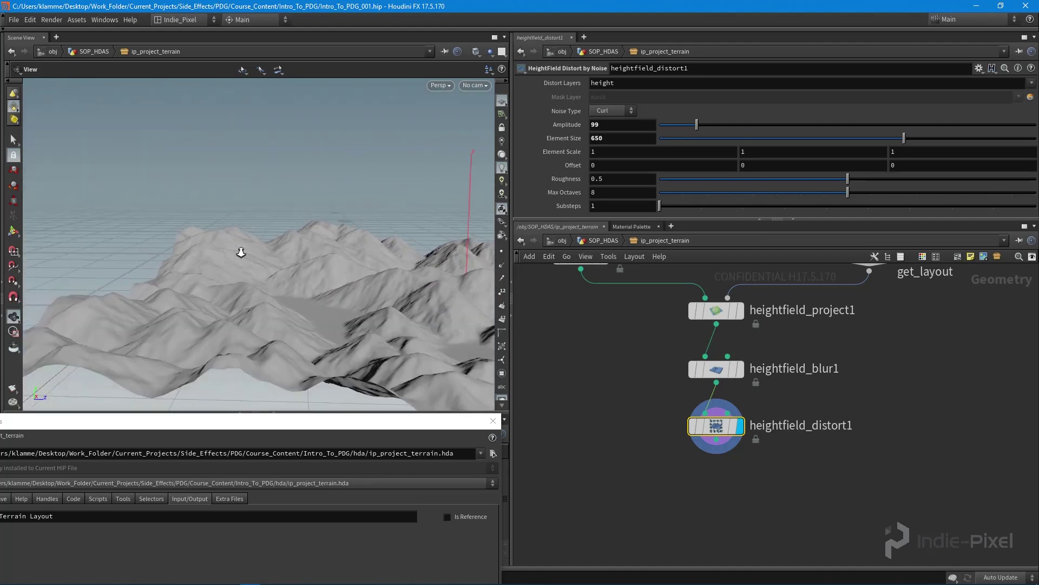
mouse_move(197, 269)
left_mouse_down()
mouse_move(278, 260)
mouse_move(299, 244)
mouse_move(294, 232)
mouse_move(179, 283)
mouse_move(181, 273)
left_mouse_up()
Step: Add a HeightField Mask by Feature node below heightfield_distort1
middle_click_drag(756, 501, 720, 456)
scroll(721, 456, "down", 1)
key("Tab")
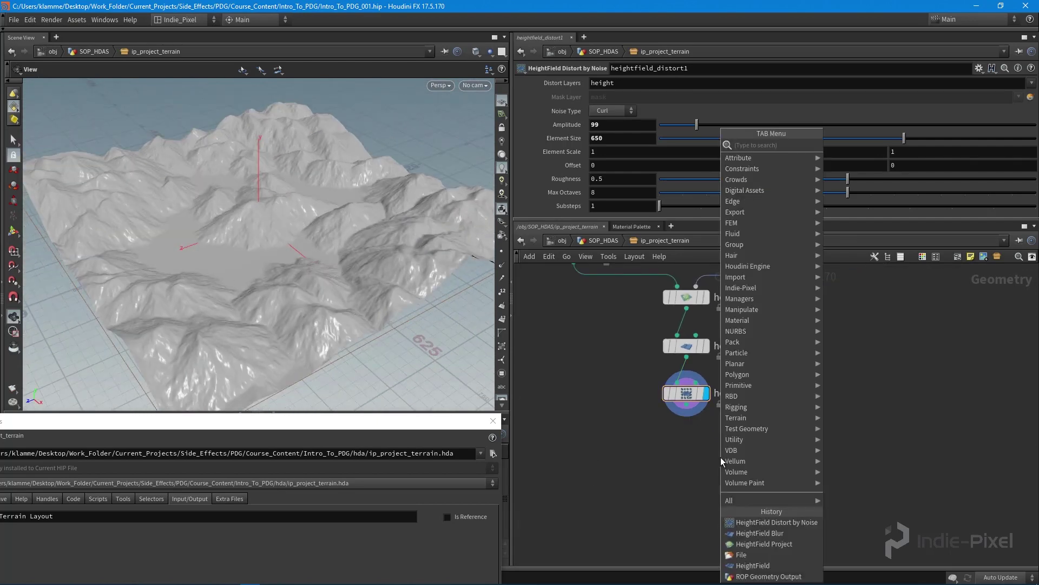
type("faesu")
key("BackSpace")
key("BackSpace")
key("BackSpace")
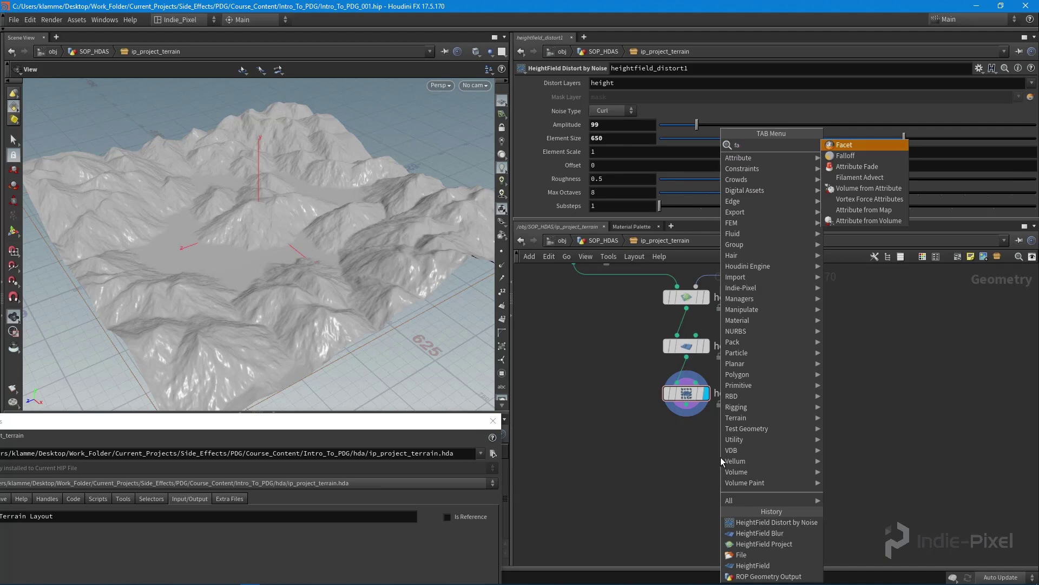
key("BackSpace")
key("BackSpace")
type("fea")
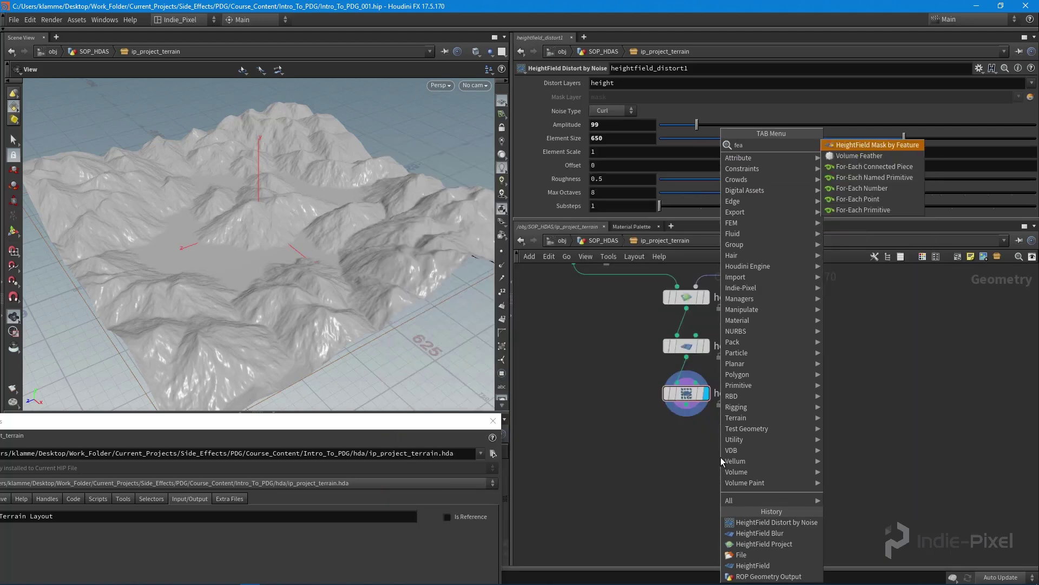
key("Return")
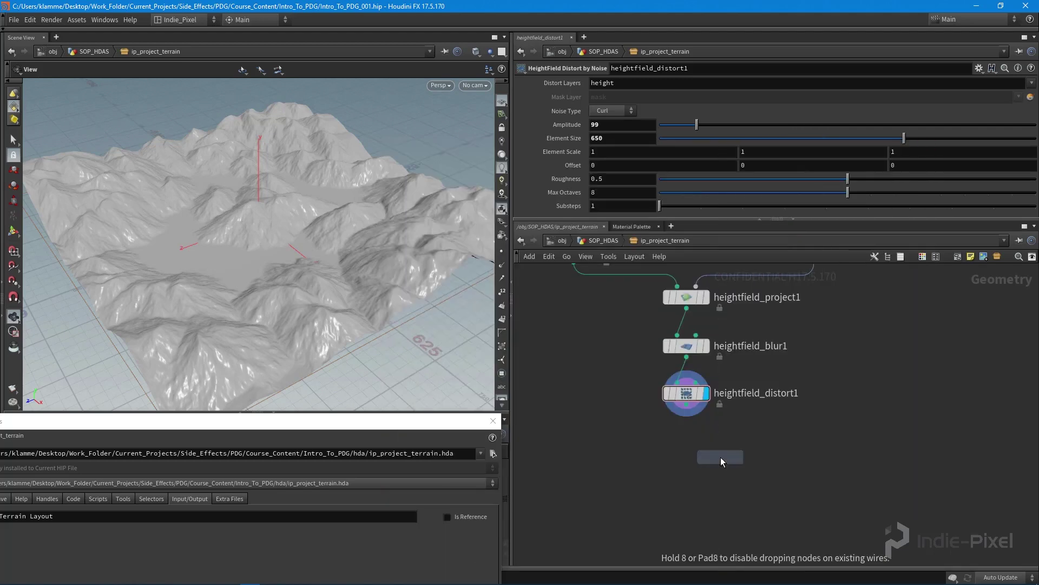
left_click(681, 454)
Step: Wire heightfield_distort1 into heightfield_maskbyfeature1, display the mask result, and align the mask node closely beneath the distort node
left_click(686, 404)
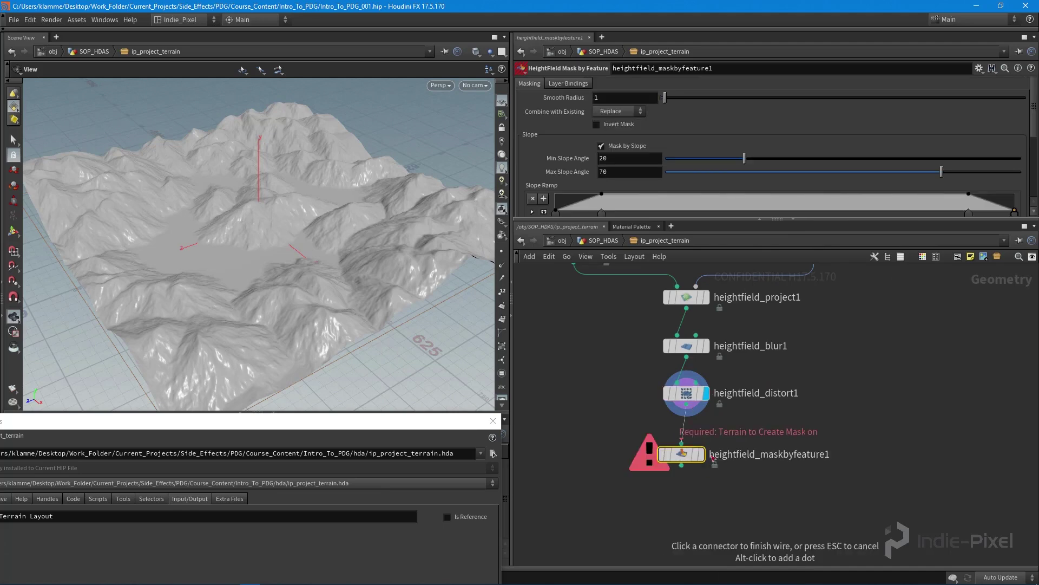
left_click(686, 442)
left_click(705, 452)
left_click_drag(691, 449, 688, 431)
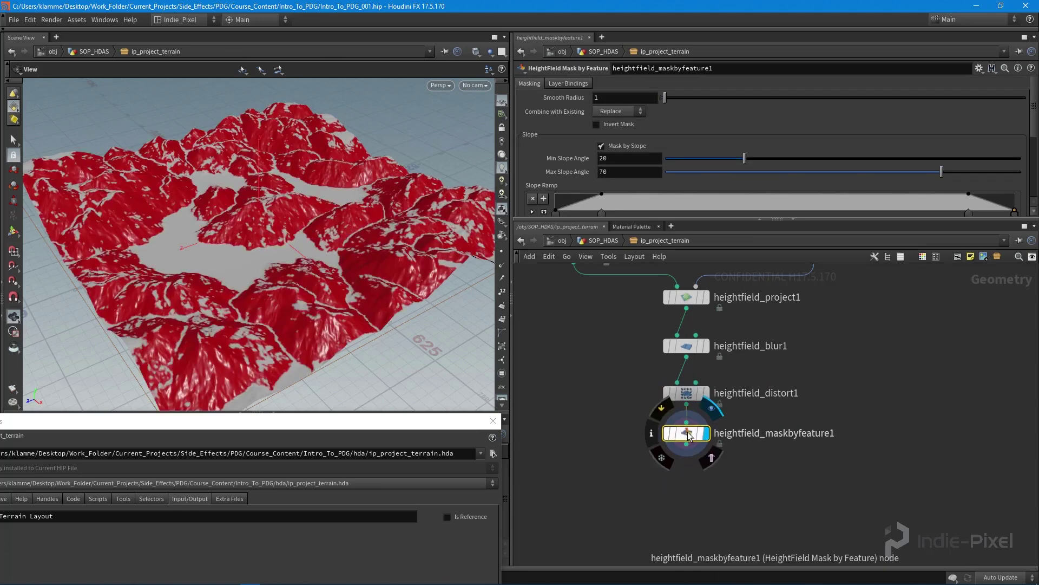
Step: Set heightfield_maskbyfeature1's Max Slope Angle to about 88.2 and move the slope ramp's upper falloff point to the ramp's end
right_click_drag(274, 310, 325, 307)
left_click_drag(325, 308, 346, 304)
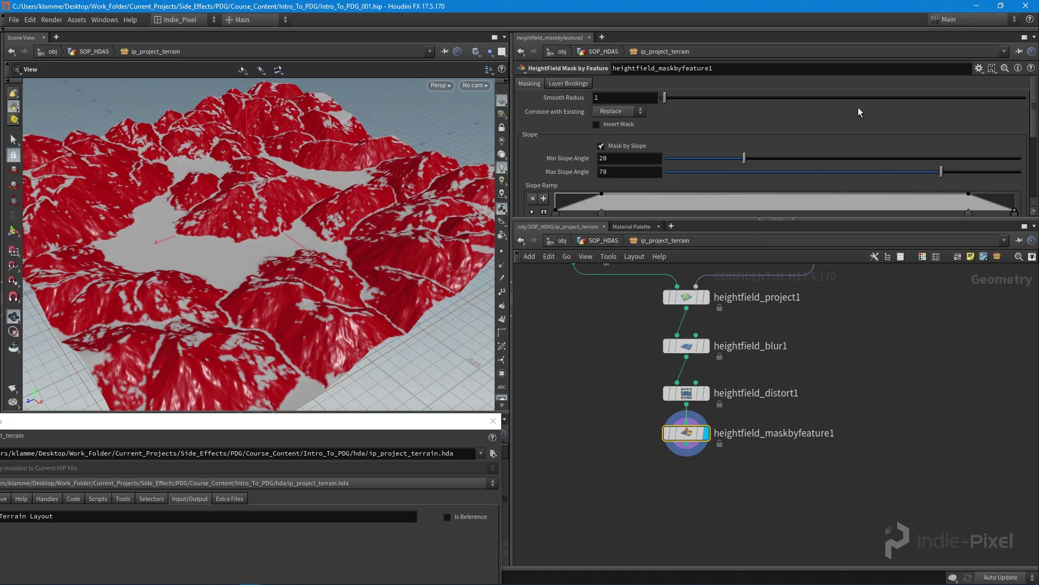
scroll(859, 107, "down", 2)
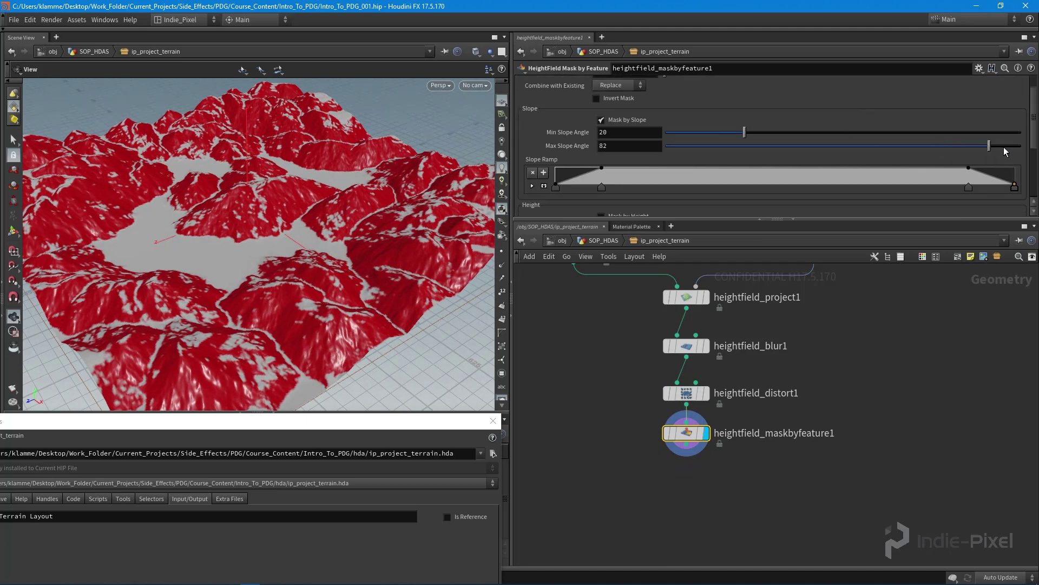
left_click_drag(860, 146, 1000, 154)
left_click_drag(967, 188, 1015, 187)
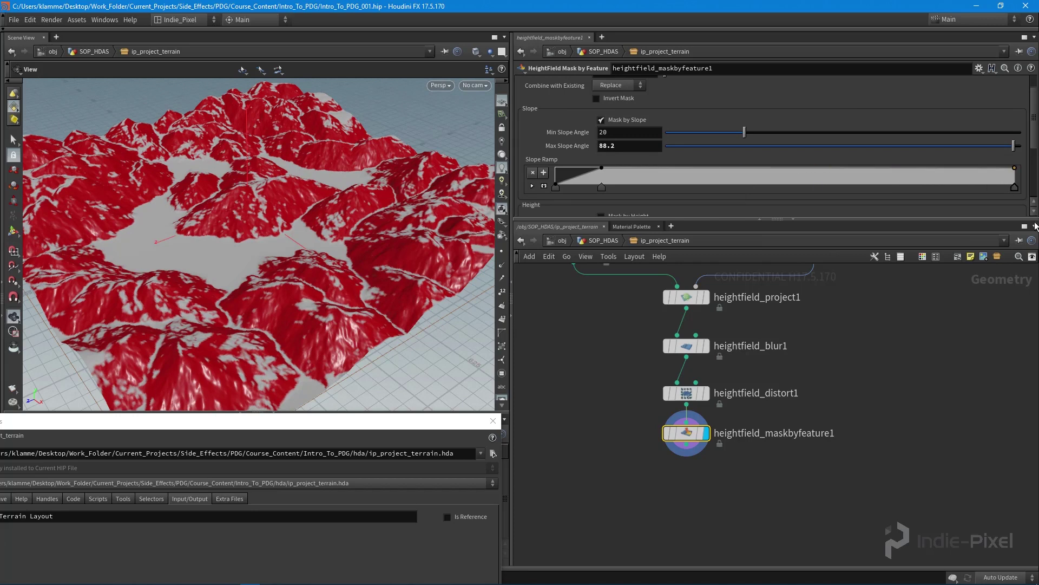
Step: Widen the slope ramp's initial falloff slightly and set the Min Slope Angle to about 22.6
left_click_drag(602, 183, 646, 222)
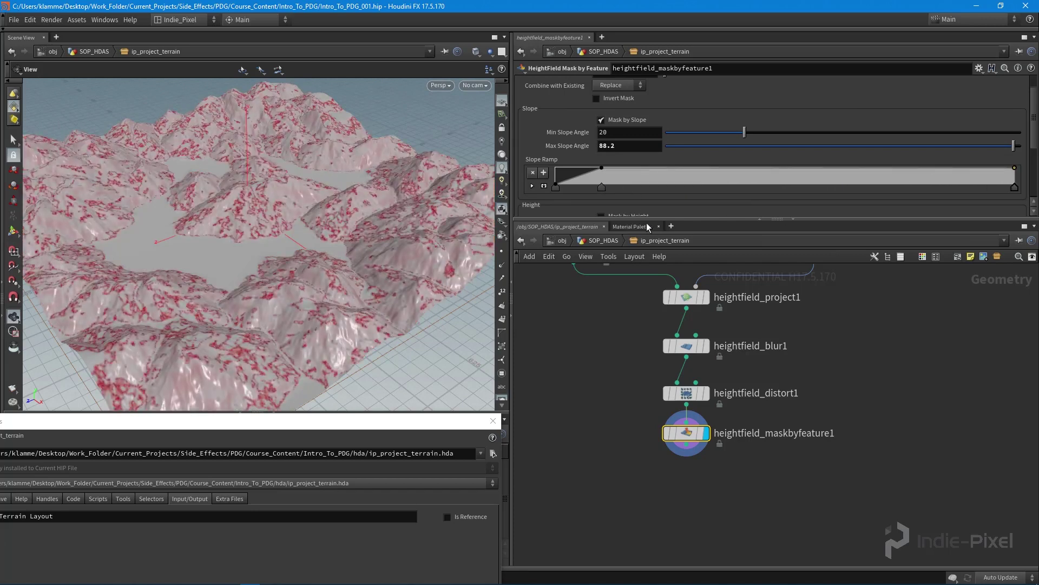
mouse_move(640, 187)
left_mouse_down()
mouse_move(795, 190)
mouse_move(635, 190)
left_mouse_up()
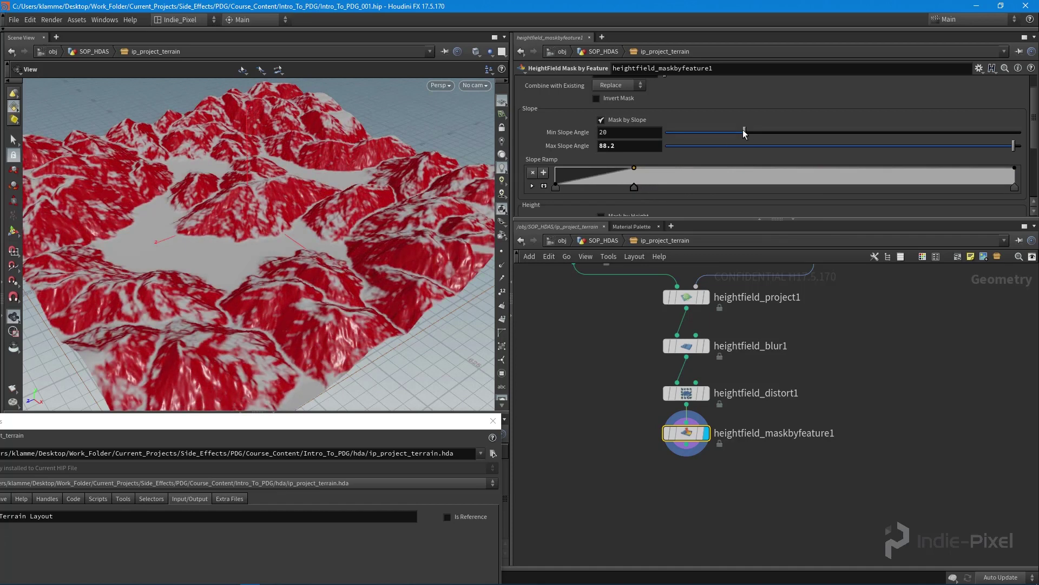
mouse_move(744, 131)
left_mouse_down()
mouse_move(703, 132)
mouse_move(794, 134)
mouse_move(745, 132)
mouse_move(754, 135)
left_mouse_up()
left_click_drag(274, 246, 239, 233)
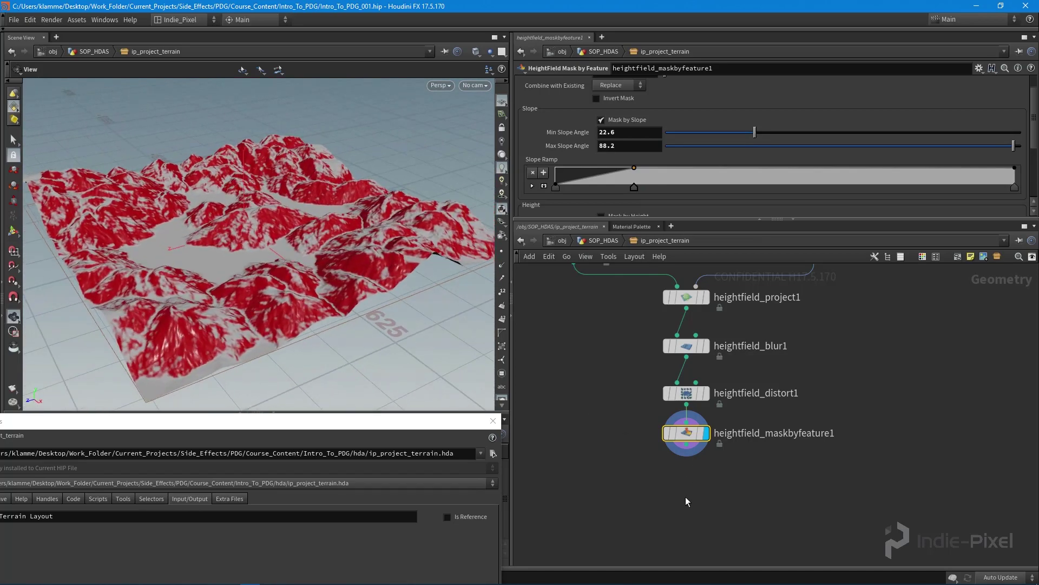
Step: Add a HeightField Slump node below heightfield_maskbyfeature1
middle_click_drag(685, 496, 684, 408)
key("Tab")
type("slum")
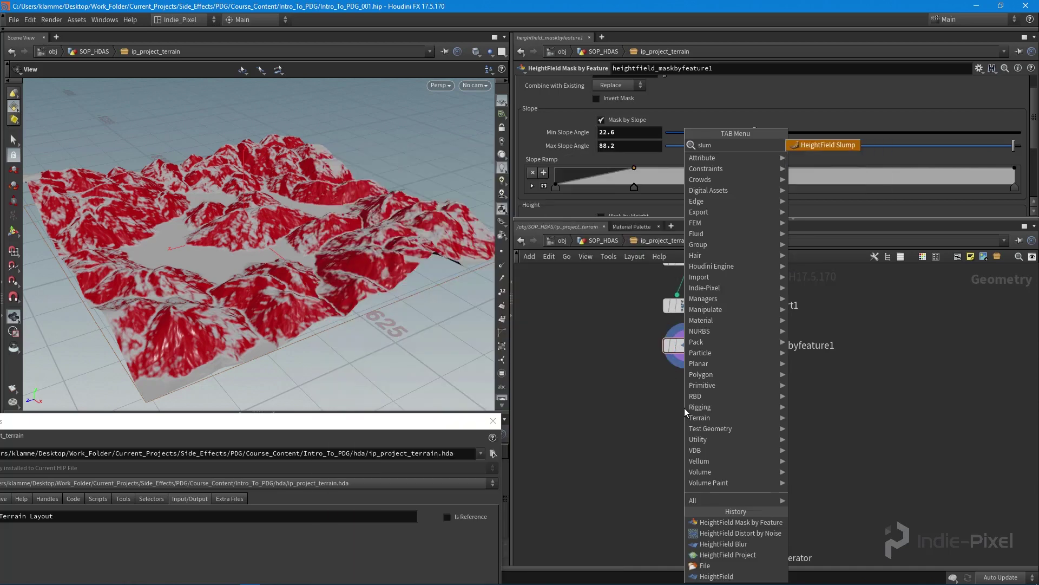
key("Return")
left_click(687, 426)
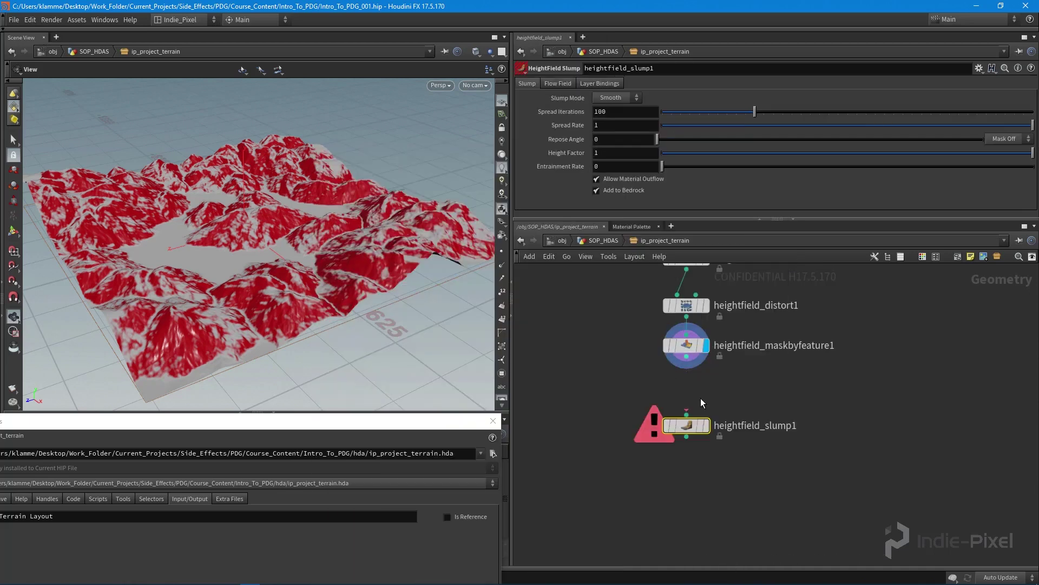
left_click_drag(681, 434, 681, 410)
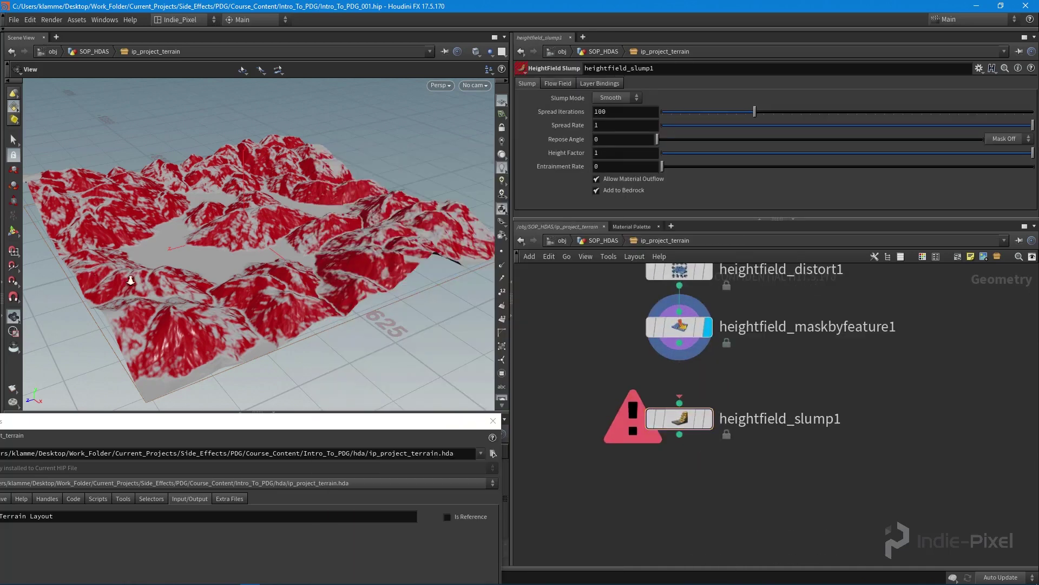
Step: Inspect the slope mask up close, wire heightfield_maskbyfeature1 into heightfield_slump1's Bedrock input, and display the slump result
right_click_drag(131, 279, 304, 228)
middle_click_drag(303, 227, 324, 235)
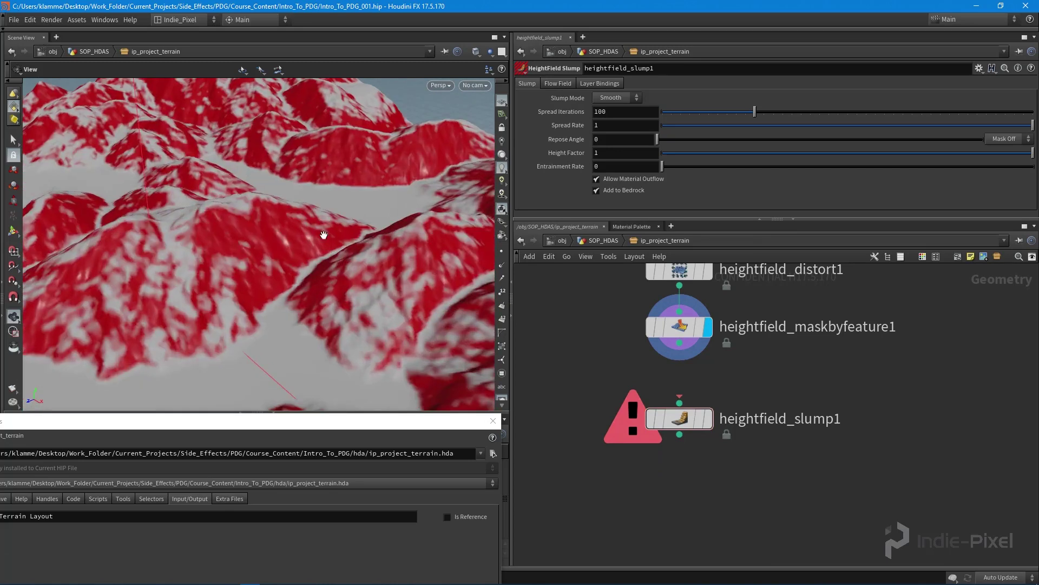
left_click_drag(324, 235, 251, 223)
left_click_drag(294, 262, 259, 281)
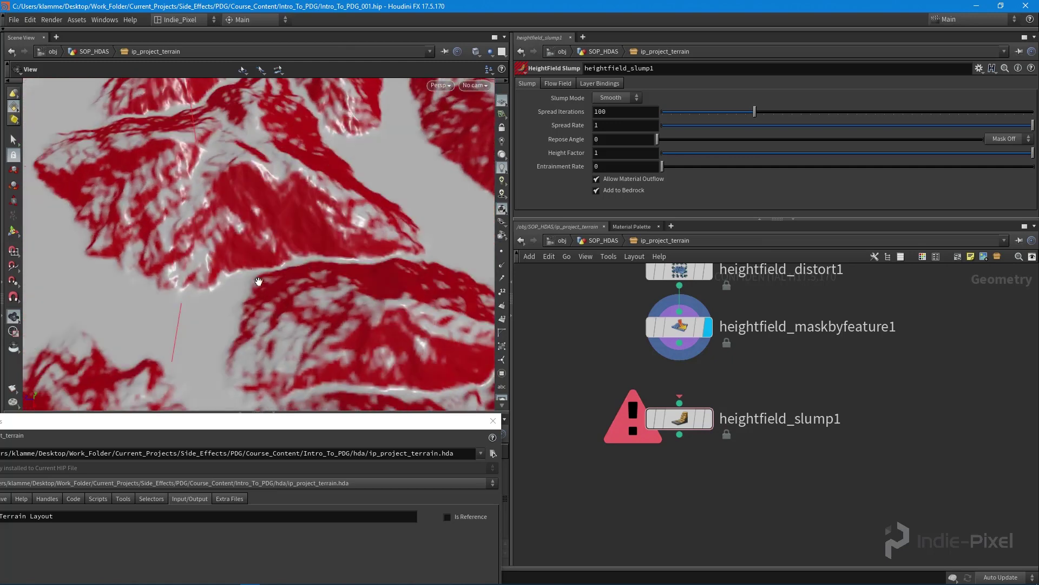
right_click_drag(278, 290, 222, 235)
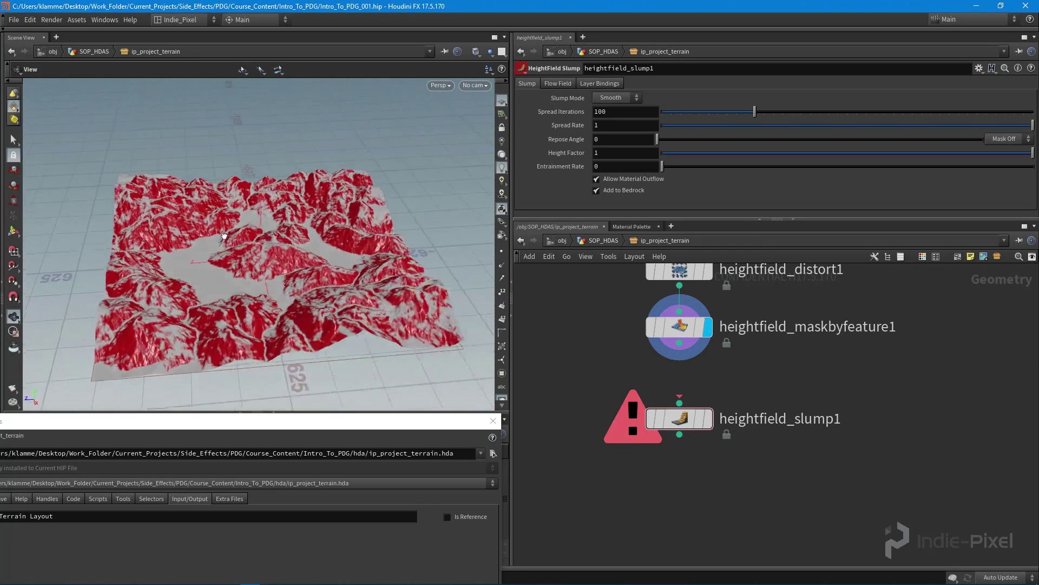
left_click_drag(222, 235, 239, 200)
left_click(679, 343)
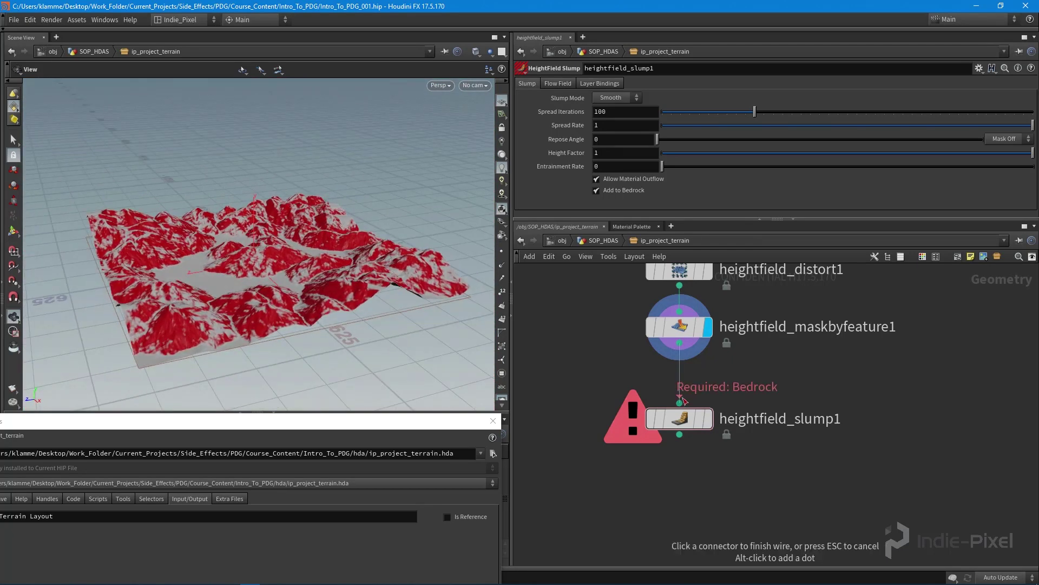
left_click(665, 429)
left_click_drag(138, 265, 386, 229)
left_click(707, 419)
Step: Set heightfield_slump1's Repose Angle to 13.5 and its Spread Iterations to 137
scroll(237, 264, "up", 3)
left_click_drag(238, 204, 396, 168)
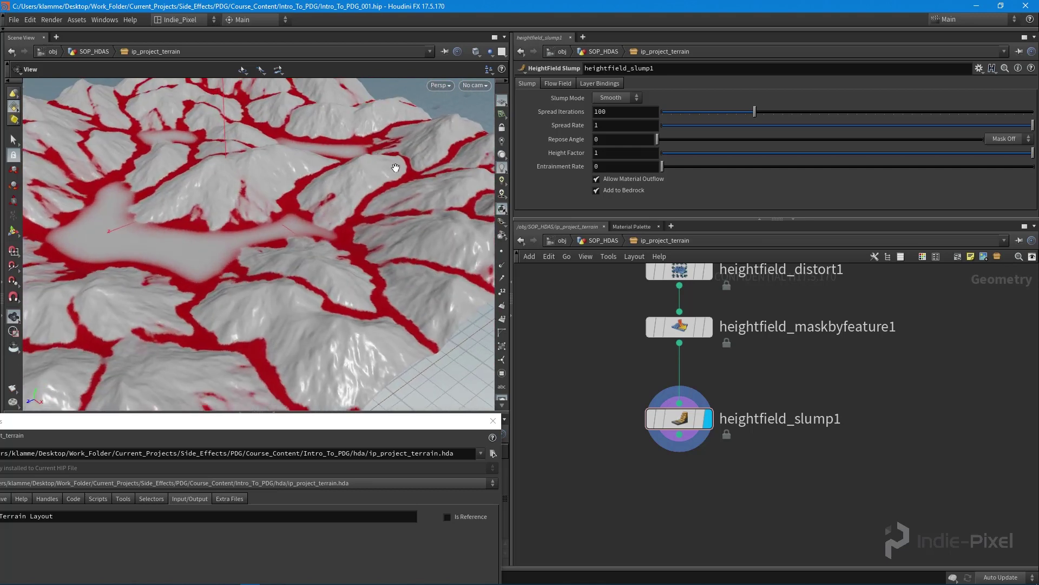
left_click_drag(756, 112, 880, 119)
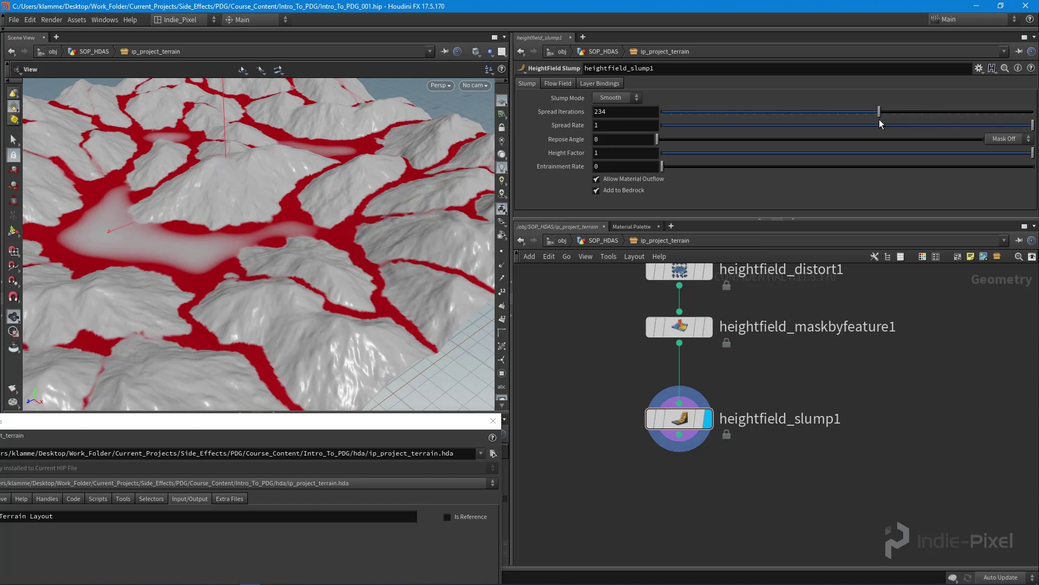
left_click_drag(661, 138, 706, 139)
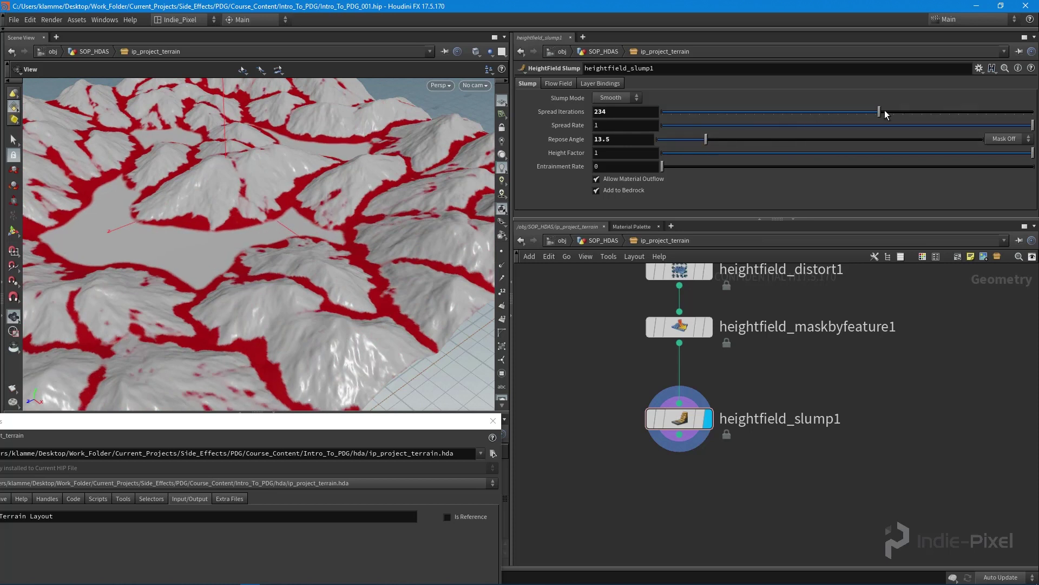
left_click_drag(879, 114, 777, 114)
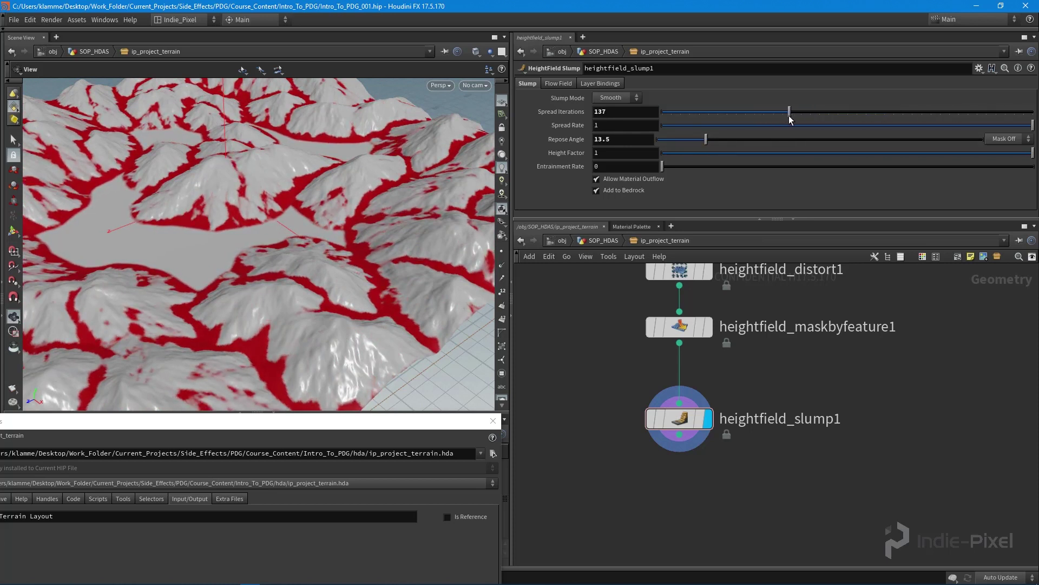
right_click_drag(242, 268, 98, 290)
Step: Move heightfield_slump1 closer to the mask node and add a HeightField Mask Clear node below it
left_click_drag(671, 419, 672, 388)
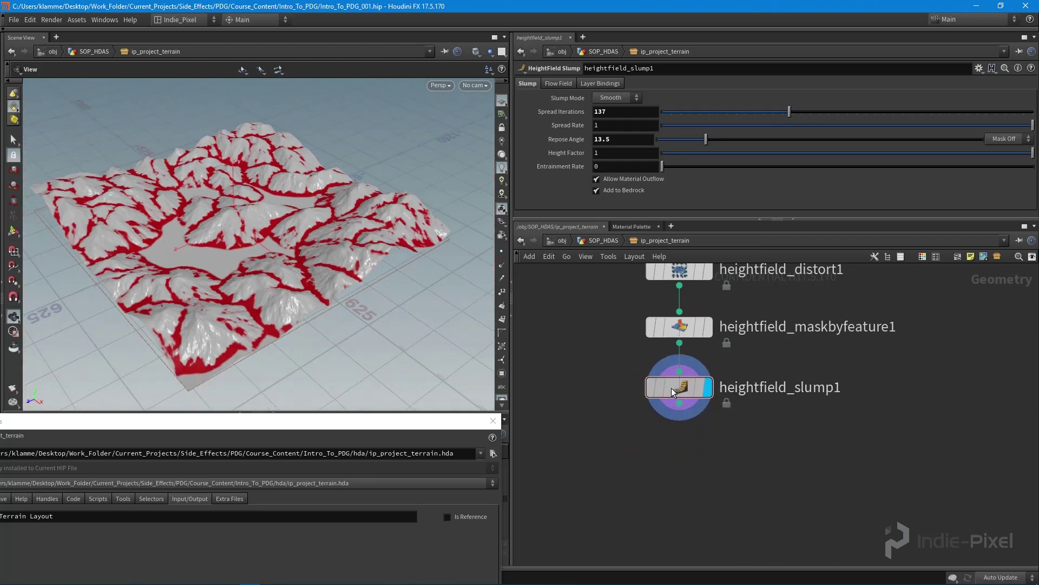
key("Tab")
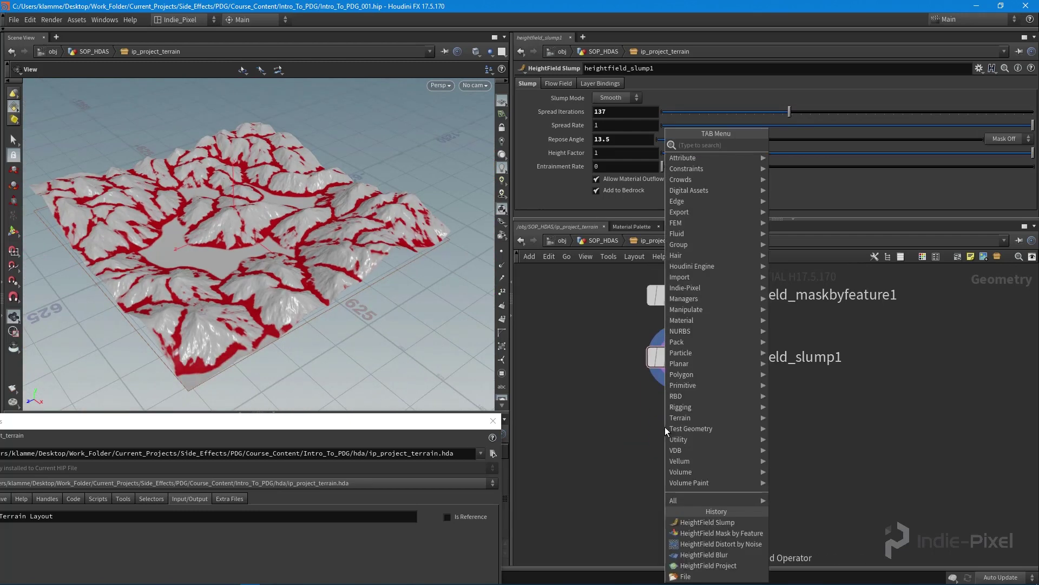
type("clea")
key("Down")
key("Down")
key("Down")
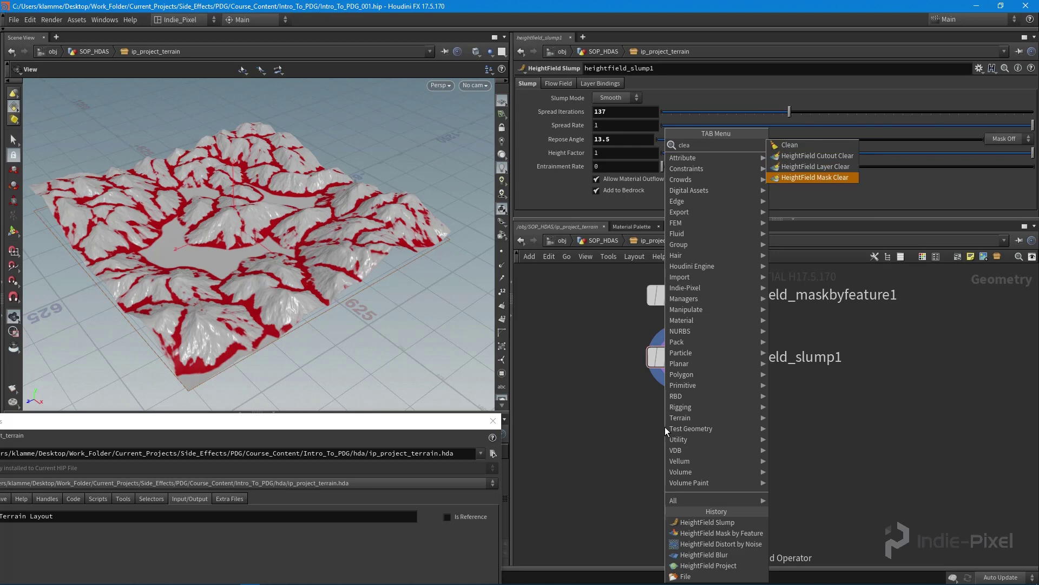
key("Return")
left_click(677, 430)
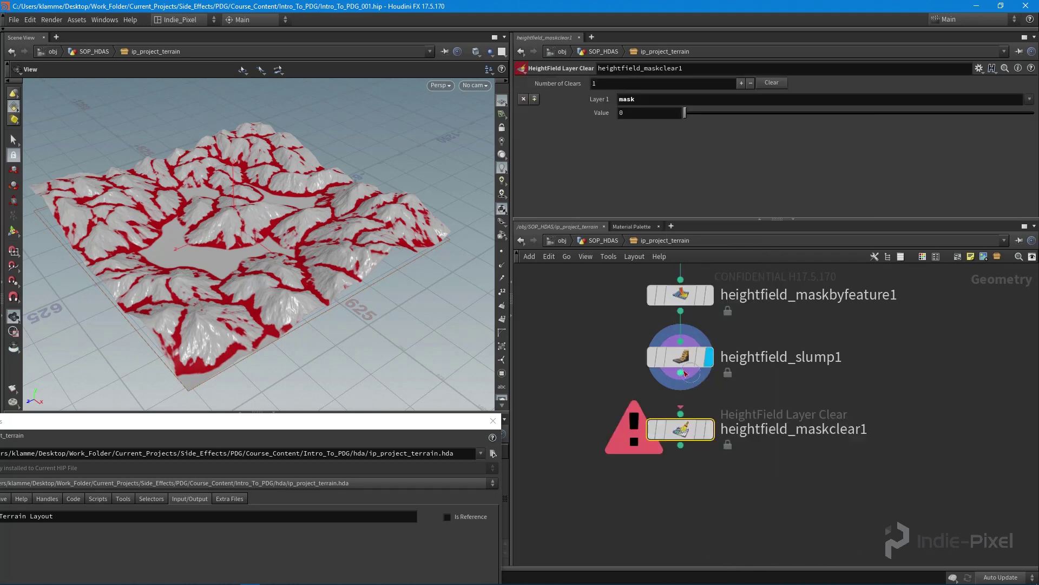
Step: Display heightfield_maskclear1 fed by the slumped terrain, inspect it from several angles, and nudge heightfield_slump1 closer to it
left_click_drag(190, 241, 294, 209)
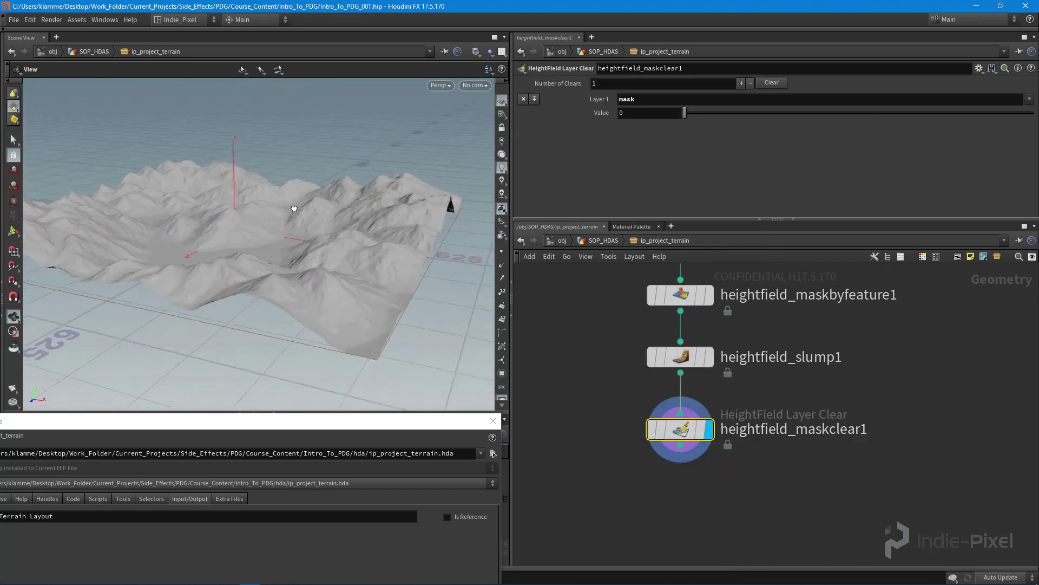
left_click_drag(292, 251, 389, 237)
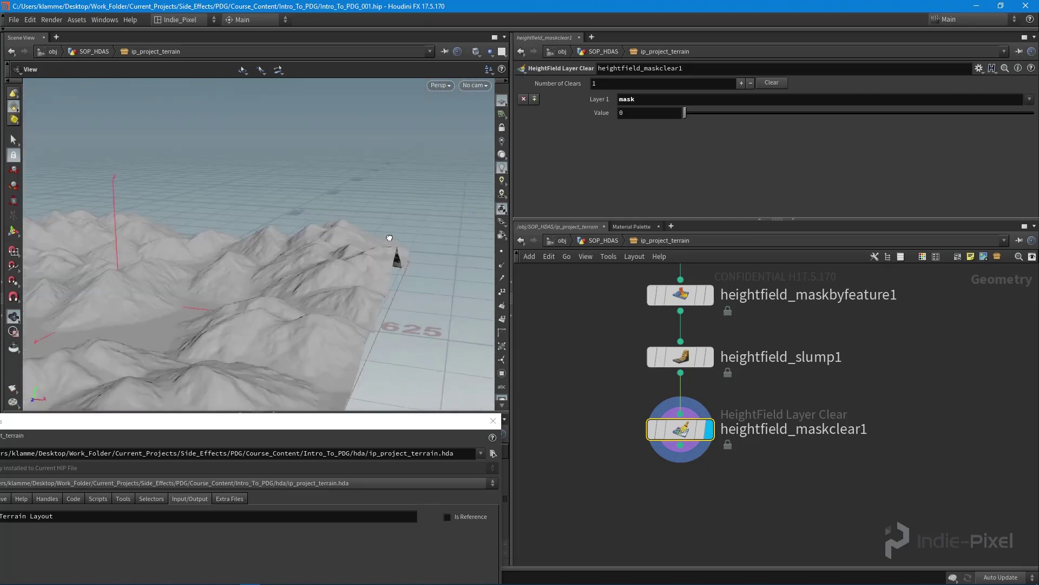
left_click_drag(312, 246, 182, 260)
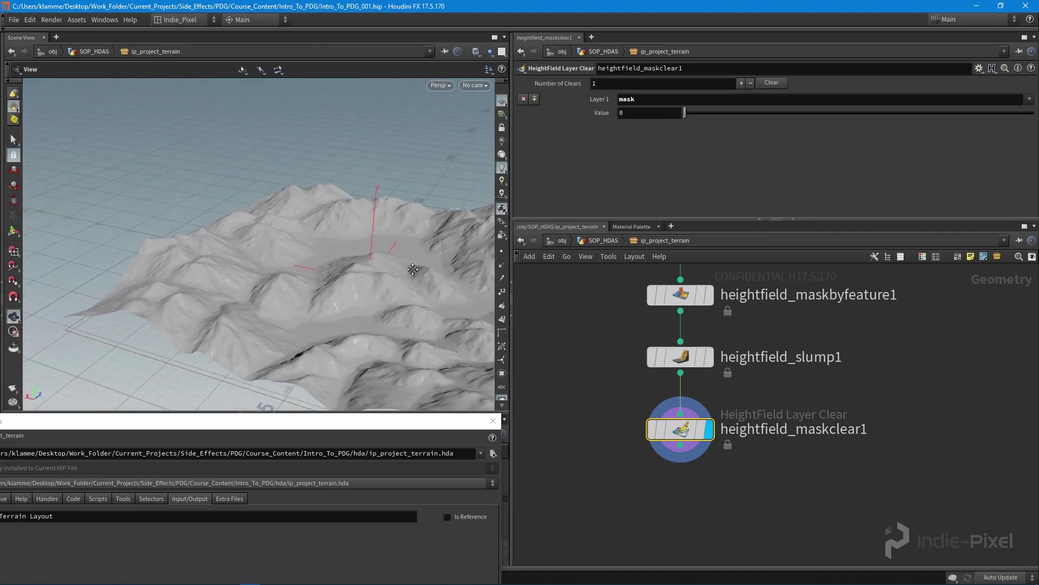
left_click_drag(308, 258, 247, 254)
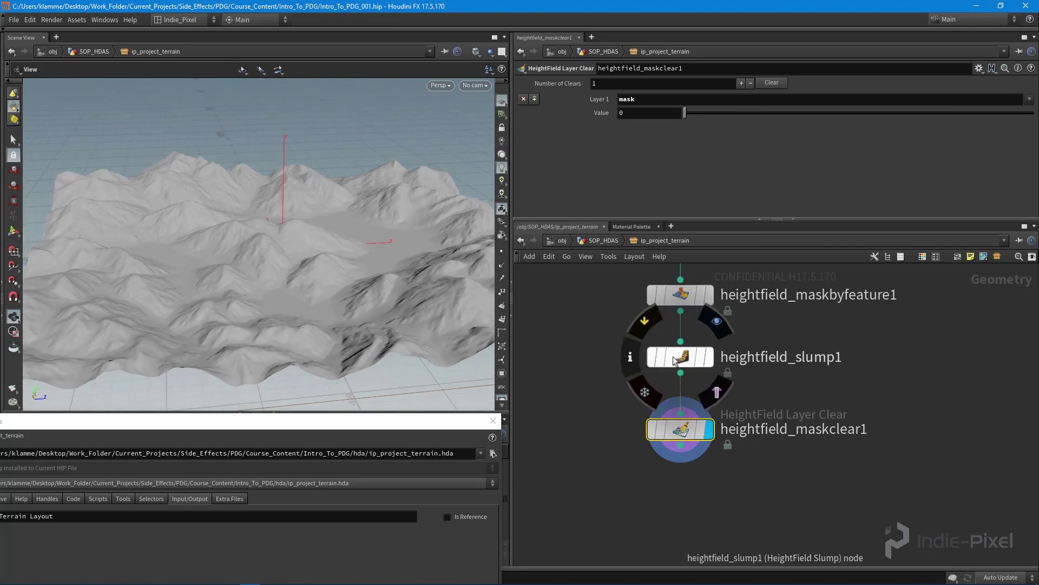
left_click_drag(673, 357, 674, 362)
middle_click_drag(696, 523, 712, 445)
left_click(712, 445)
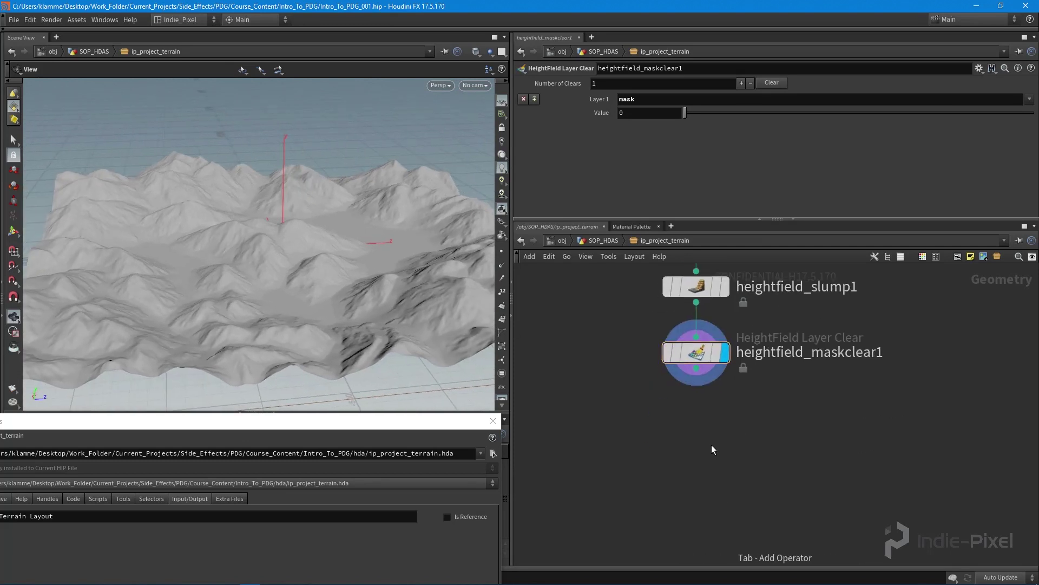
Step: Add a Null node below heightfield_maskclear1 and wire the mask clear's output into it
key("Tab")
type("null")
key("Return")
left_click(692, 459)
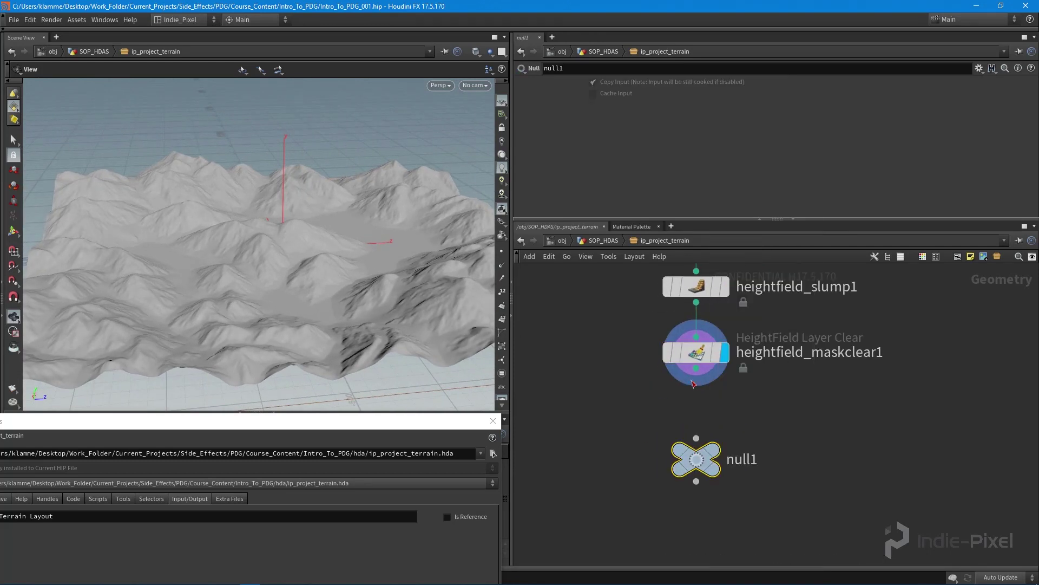
Step: Rename the new Null node to OUT_PROJECTED_TERRAIN and set it as the displayed node
double_click(746, 421)
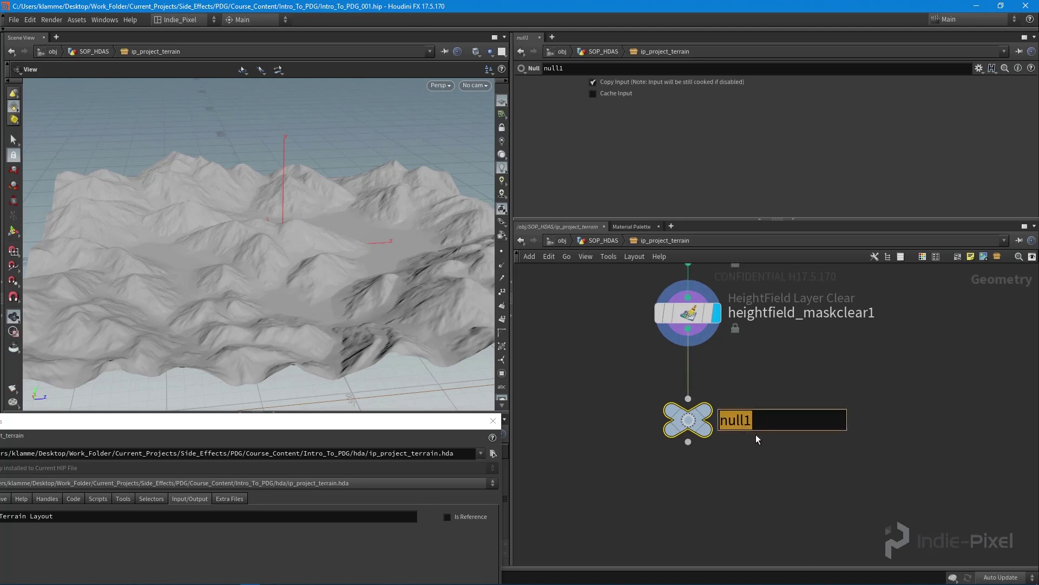
type("OU")
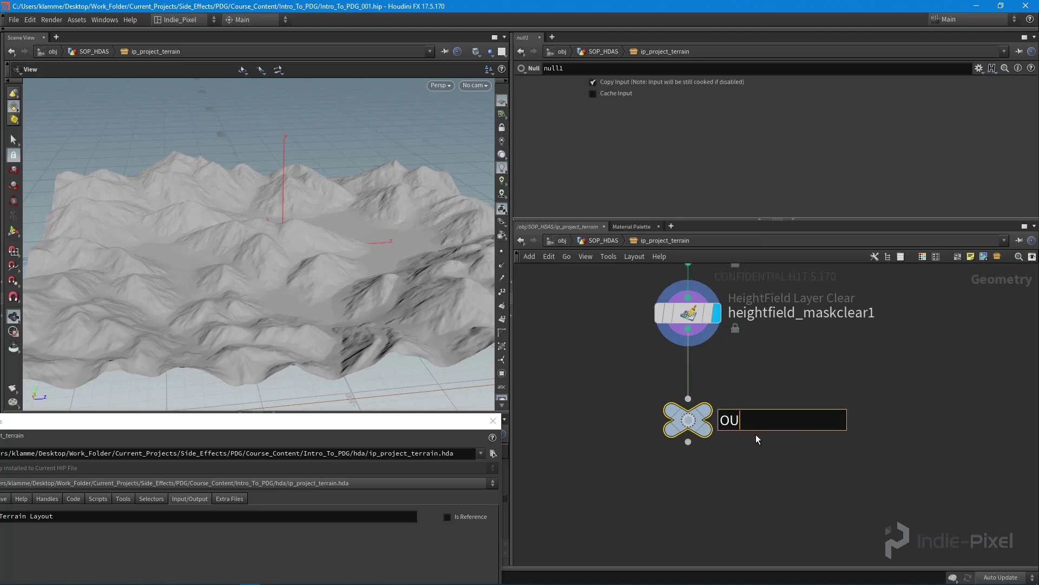
type("T_PROJECTED_TER")
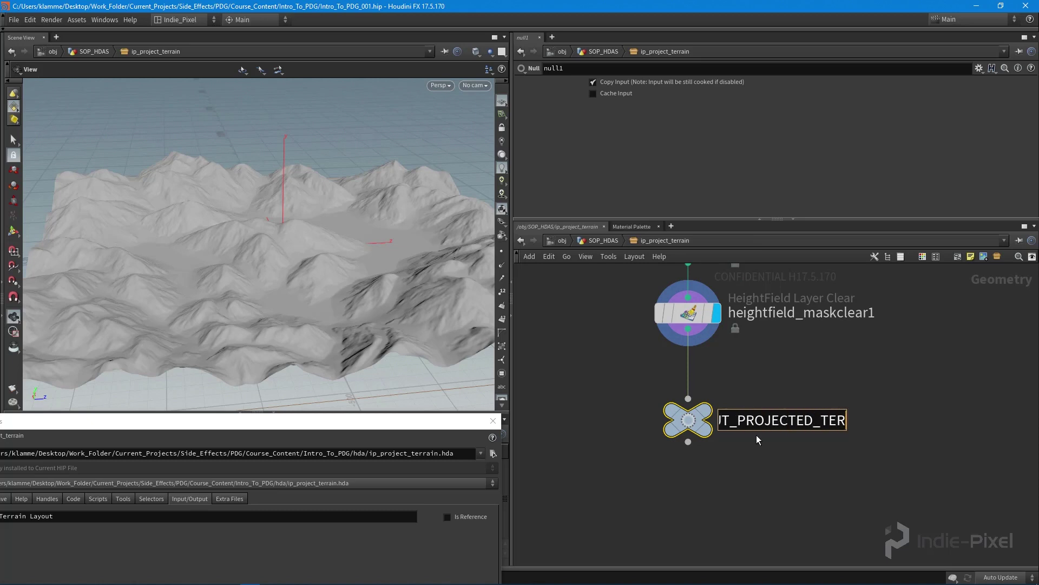
type("RAIN")
key("Return")
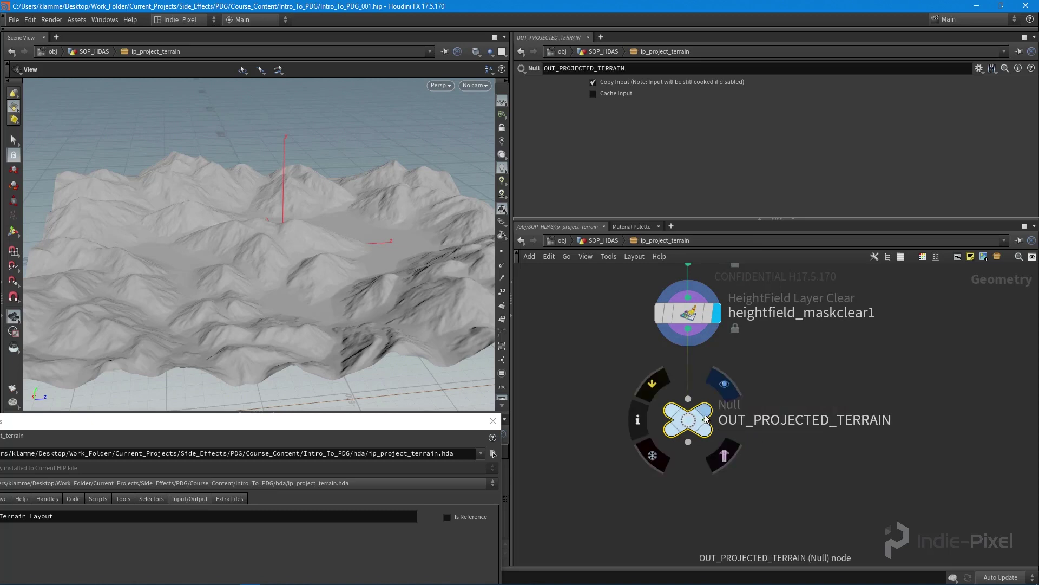
left_click(705, 414)
Step: Expose heightfield1's Size X as a parameter of the ip_project_terrain asset in its operator type properties
middle_click_drag(814, 388, 816, 487)
scroll(816, 487, "down", 2)
middle_click_drag(838, 363, 838, 431)
middle_click_drag(840, 311, 840, 362)
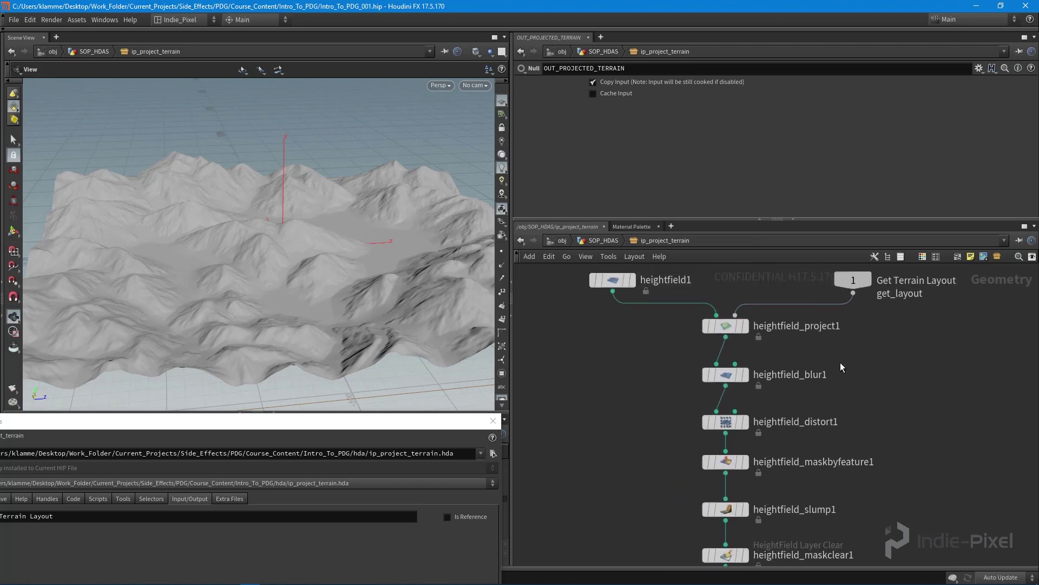
left_click_drag(409, 421, 544, 111)
left_click(88, 192)
left_click_drag(427, 115, 285, 110)
middle_click_drag(620, 373, 678, 439)
left_click(688, 368)
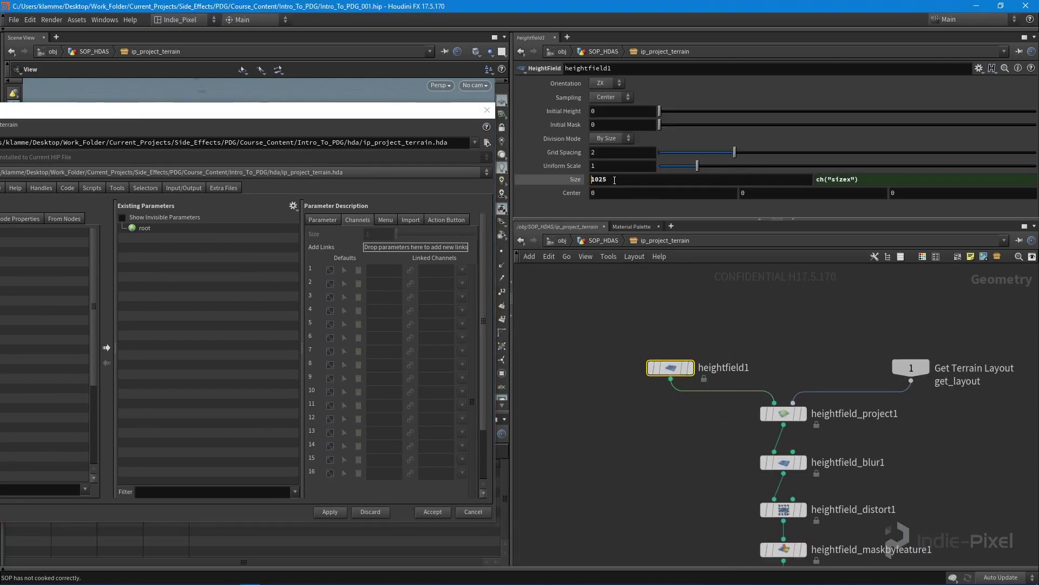
left_click_drag(574, 179, 162, 238)
left_click_drag(234, 111, 399, 96)
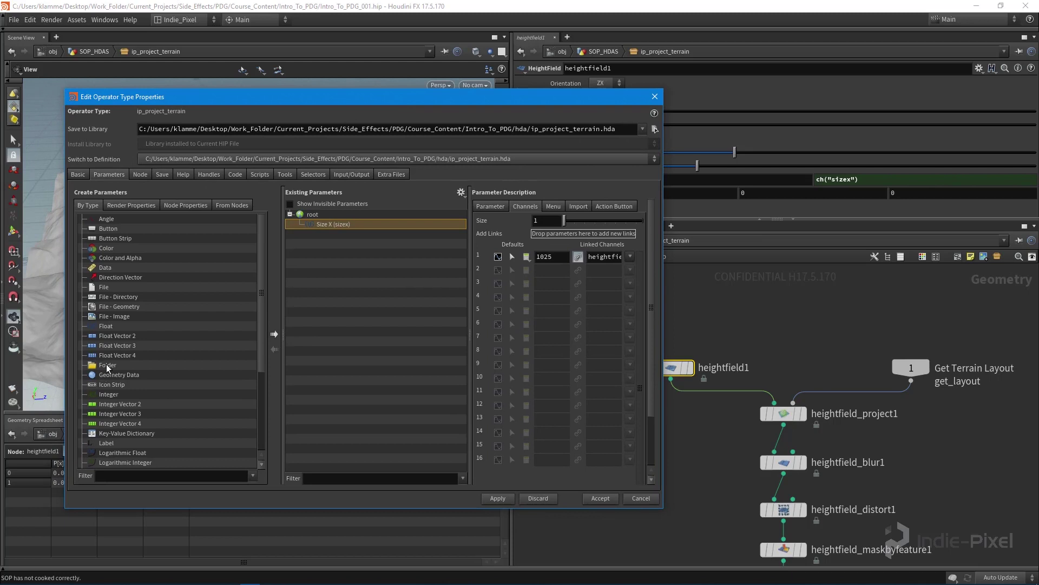
Step: Add a Collapsible folder labelled Heightfield to the asset's parameters and place Size X inside it
left_click_drag(108, 365, 377, 270)
triple_click(598, 234)
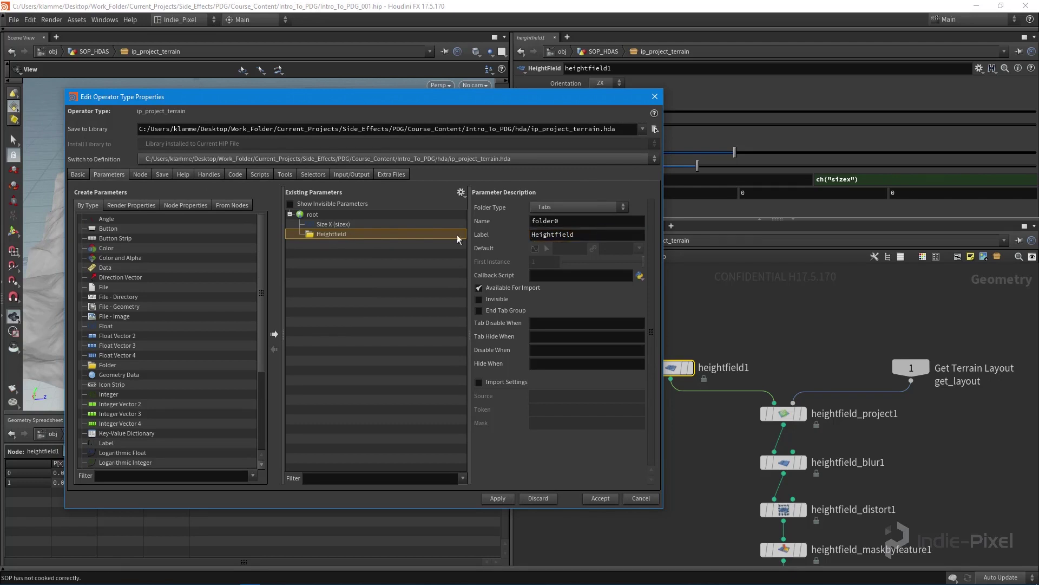
left_click(580, 208)
left_click(578, 213)
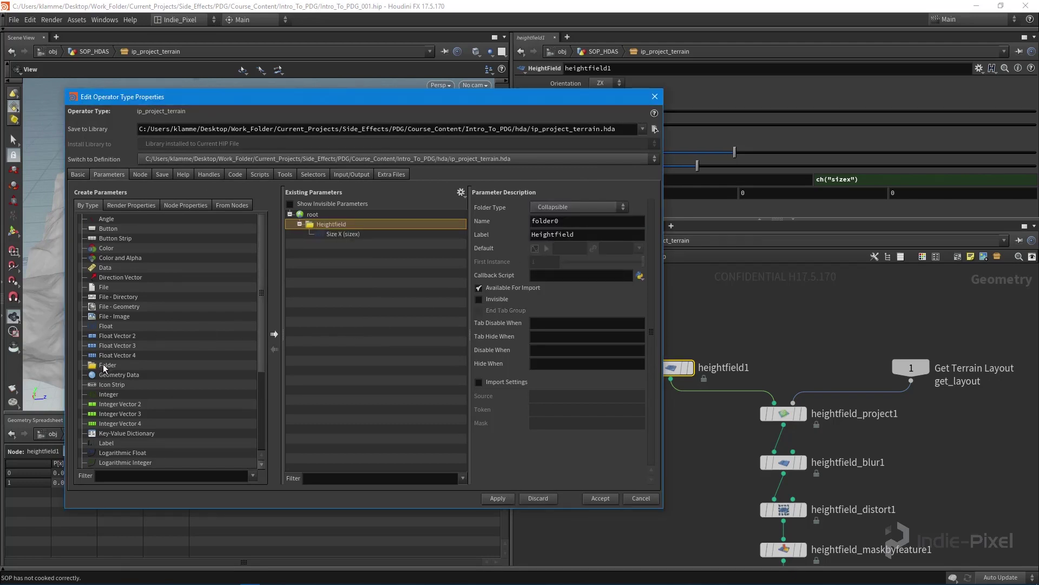
Step: Add a second parameter folder below Heightfield and label it FX
left_click_drag(105, 368, 321, 287)
left_click_drag(534, 103, 348, 101)
middle_click_drag(892, 477, 883, 407)
scroll(811, 440, "up", 1)
middle_click_drag(881, 447, 865, 392)
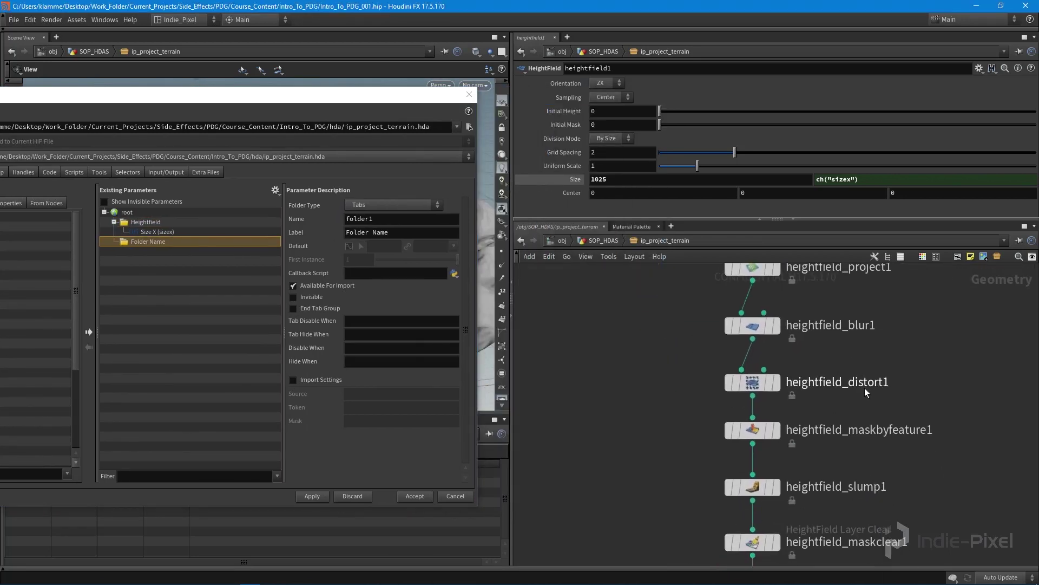
left_click_drag(754, 434, 755, 439)
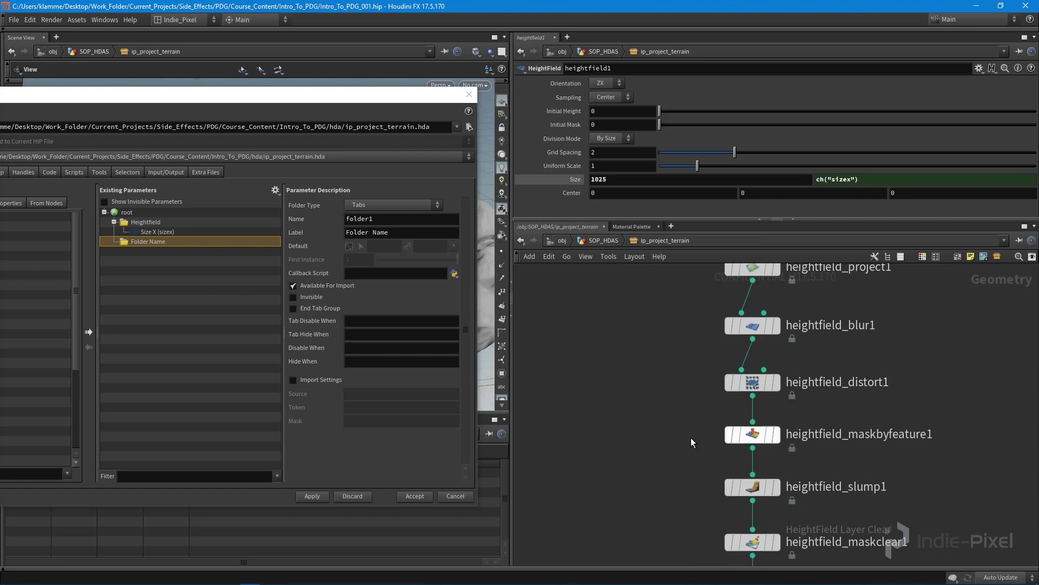
triple_click(405, 233)
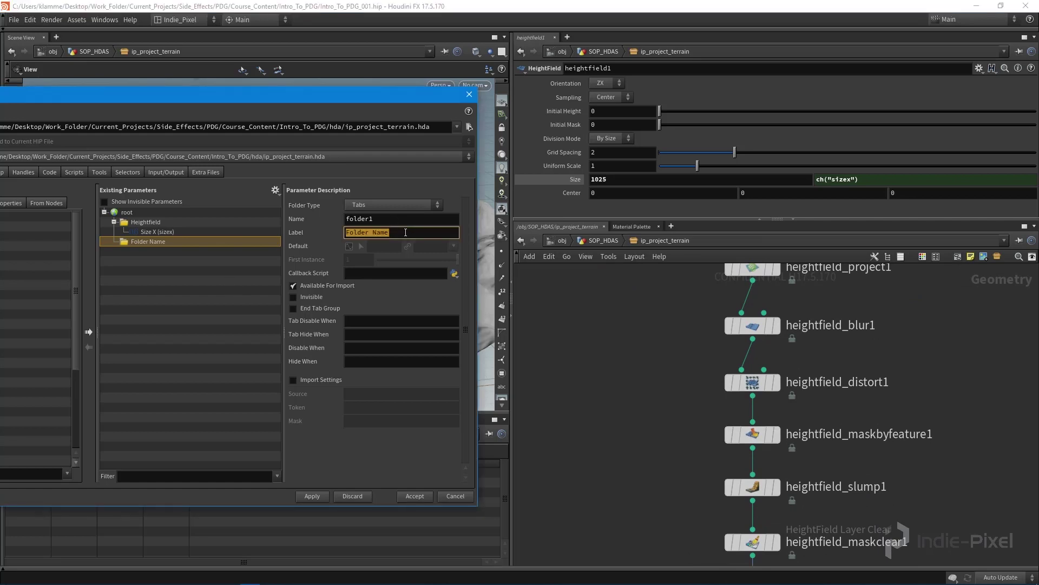
type("EX")
key("Return")
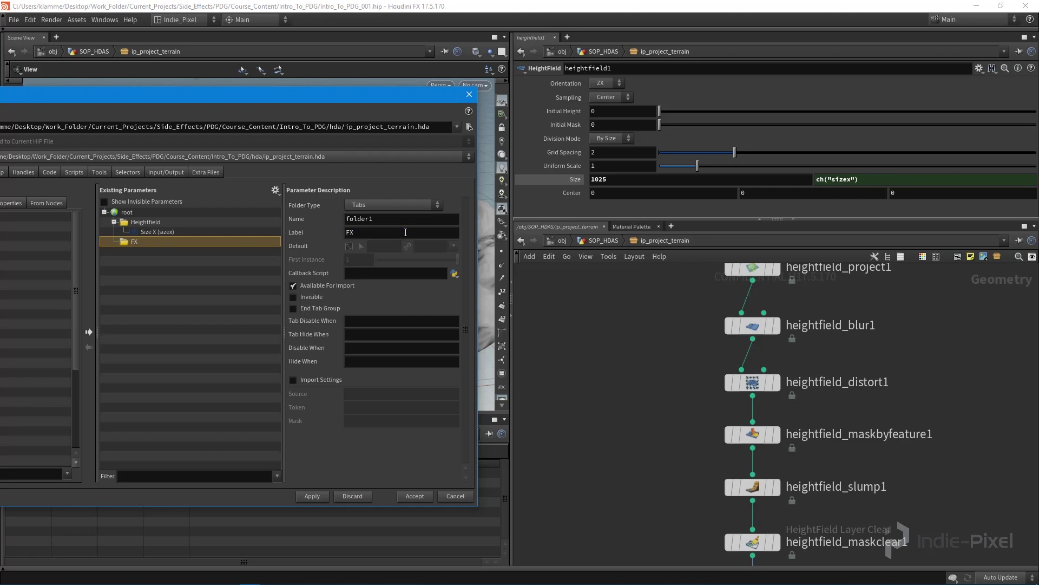
Step: Expose heightfield_blur1's Radius inside the FX folder and change its label to Blur Amount
left_click(753, 325)
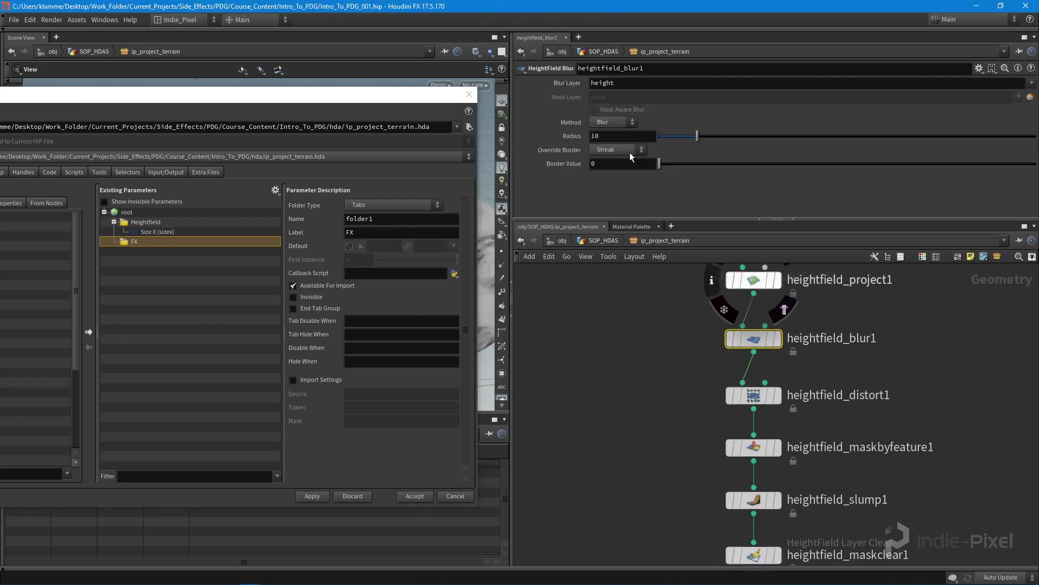
left_click_drag(577, 137, 227, 232)
left_click_drag(140, 251, 132, 246)
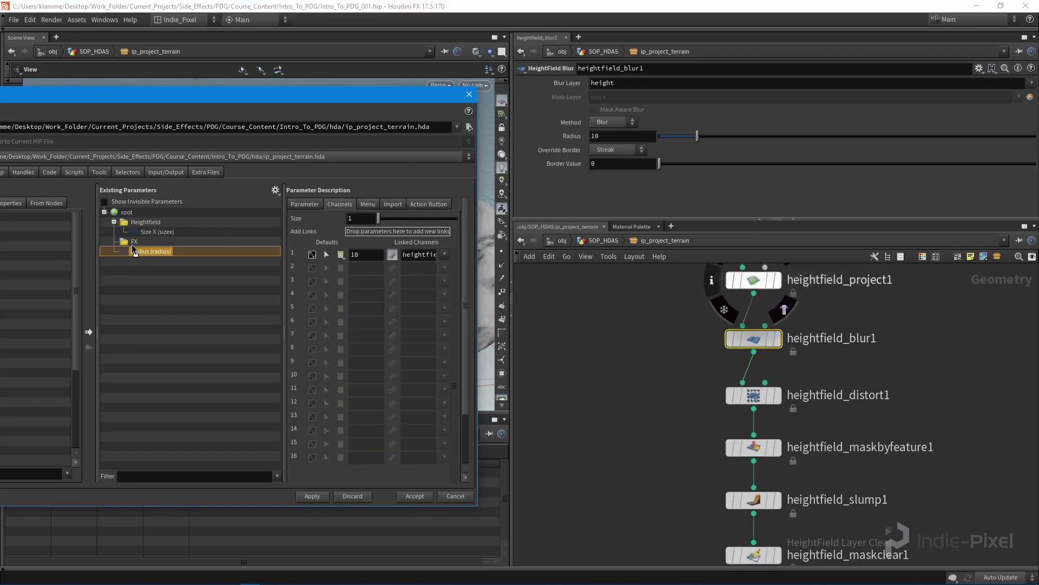
left_click(307, 205)
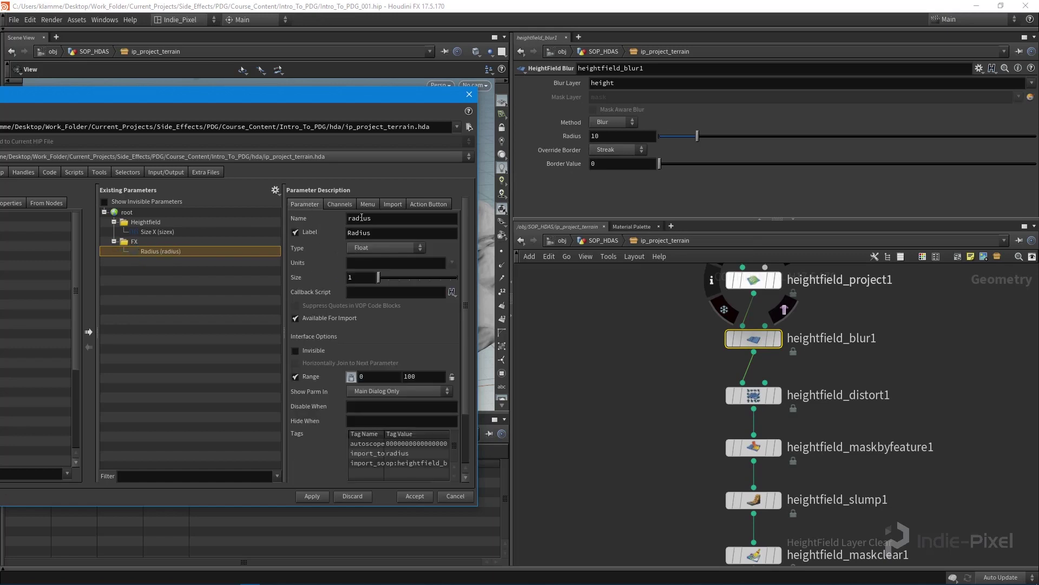
double_click(387, 236)
type("Blur Amount")
key("Return")
Step: Expose heightfield_distort1's Amplitude and Element Size inside the FX folder, below Blur Amount
left_click(739, 391)
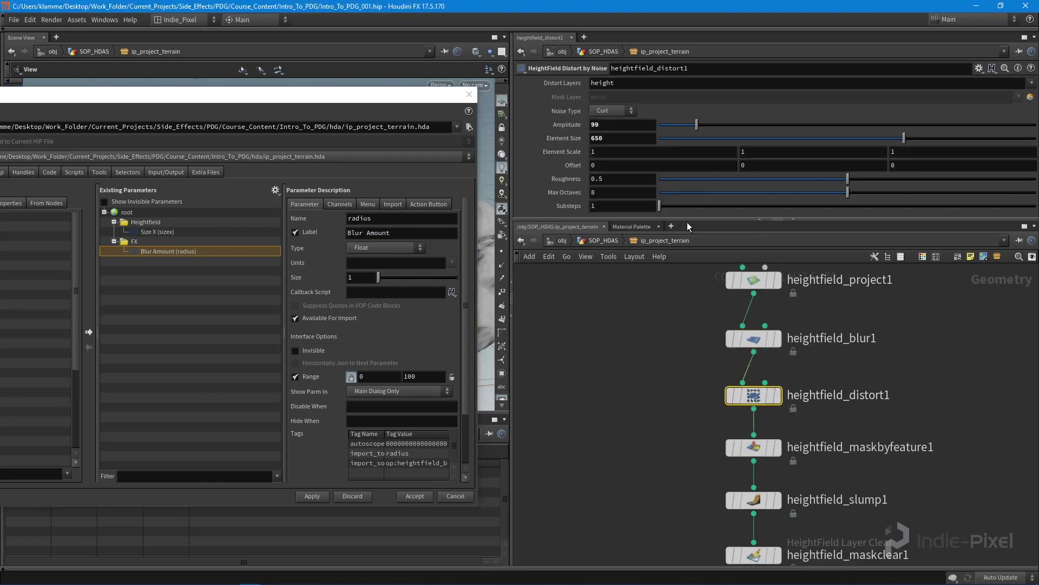
left_click_drag(575, 125, 143, 270)
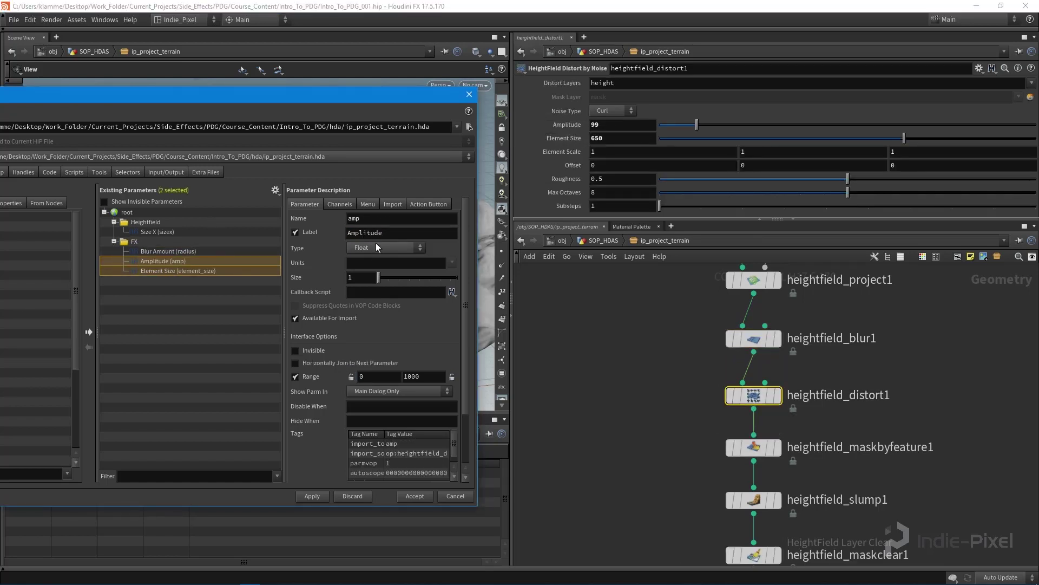
middle_click_drag(682, 458, 680, 417)
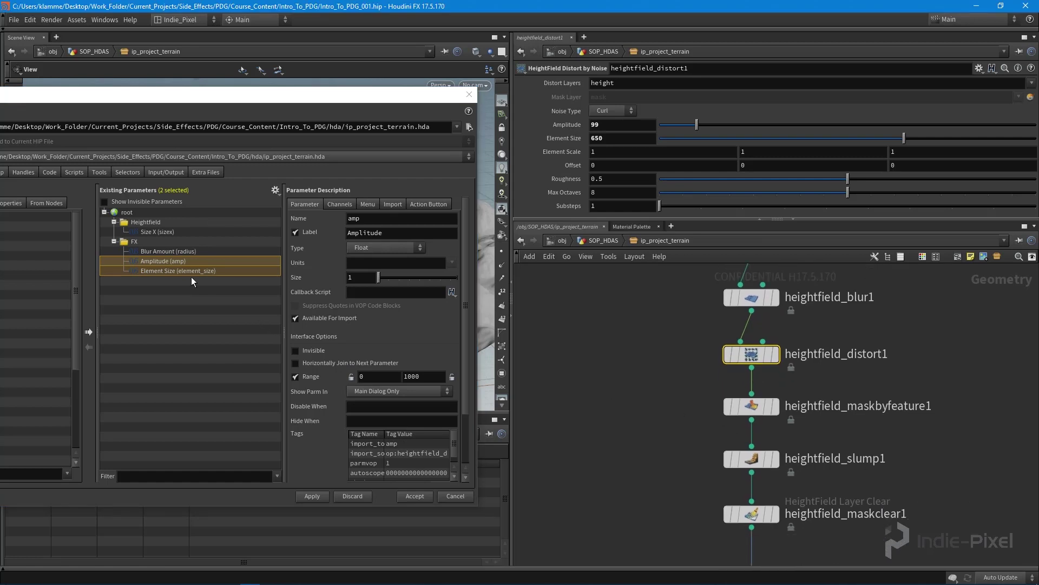
Step: Expose heightfield_slump1's Spread Iterations at the end of the FX folder
middle_click_drag(619, 473, 604, 407)
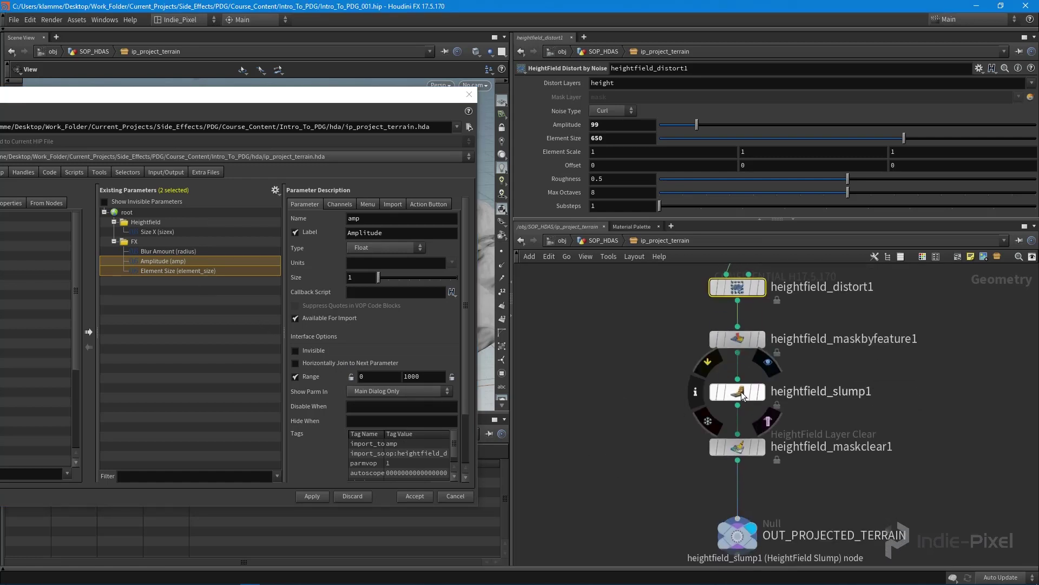
left_click(741, 394)
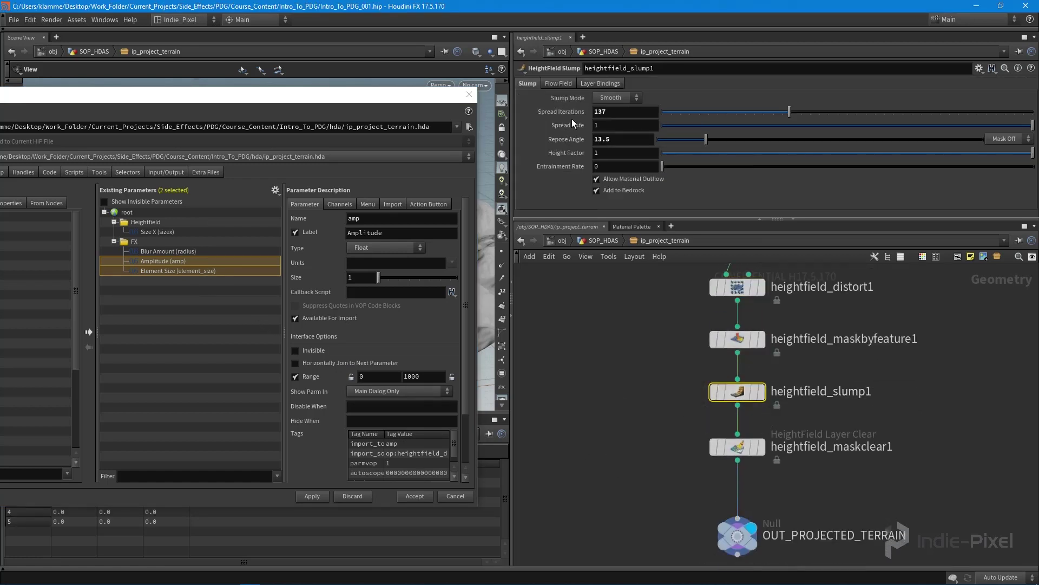
left_click_drag(563, 112, 232, 226)
left_click(142, 278)
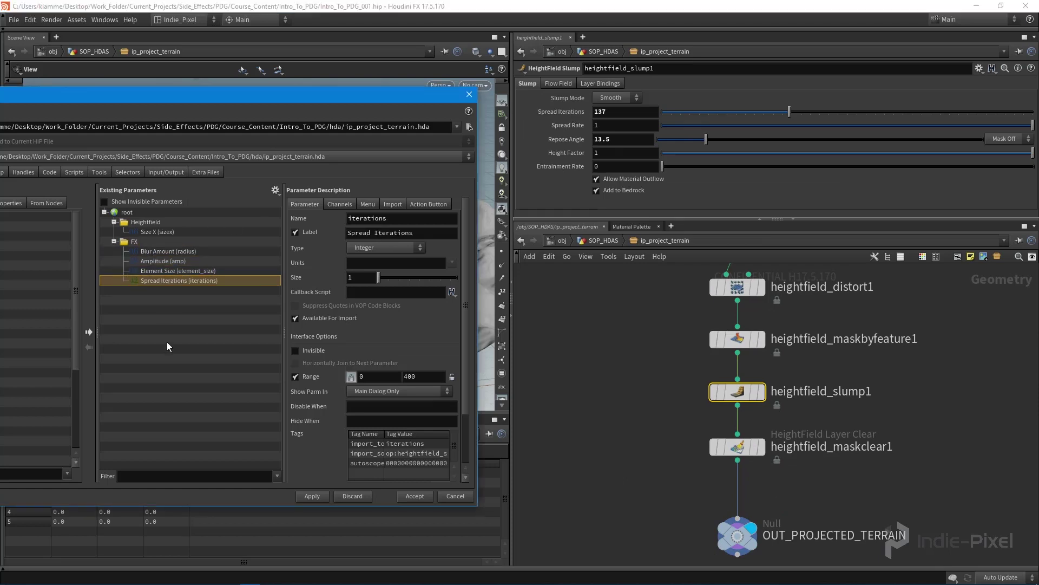
Step: Select OUT_PROJECTED_TERRAIN, apply the asset's new parameter interface, and inspect the finished terrain from several angles
middle_click_drag(614, 471, 610, 427)
left_click(734, 491)
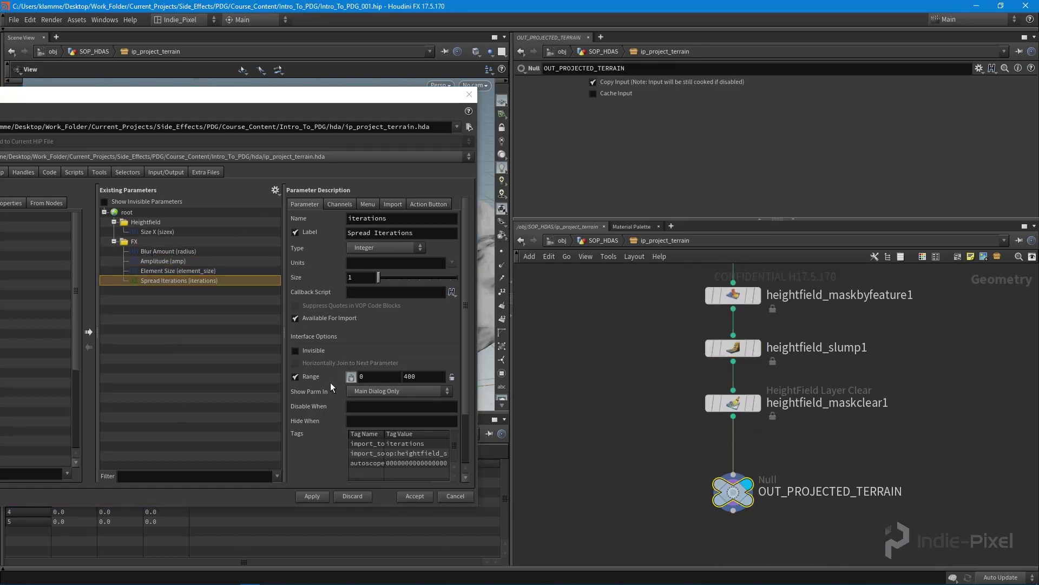
left_click(304, 501)
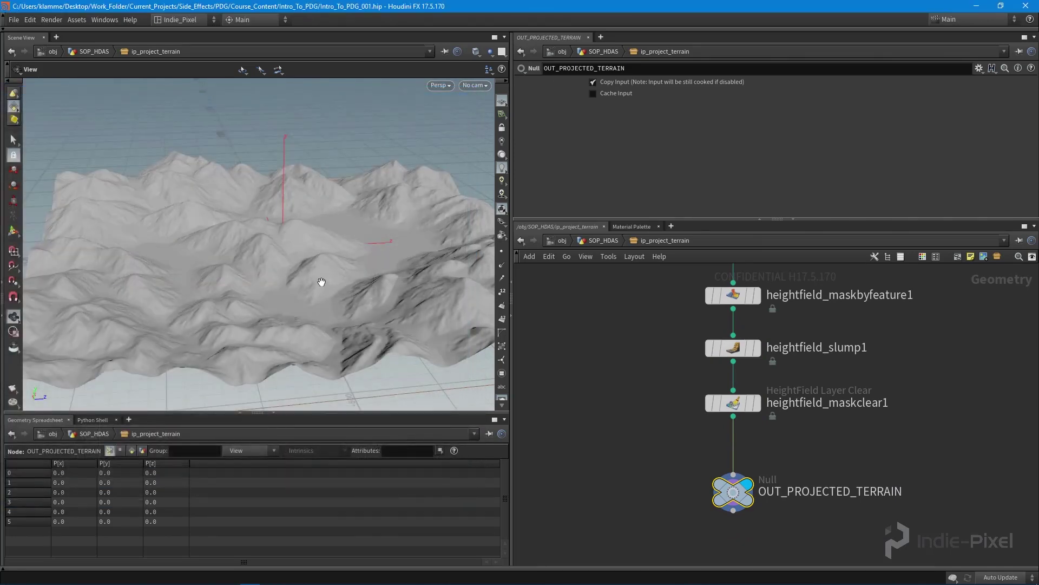
left_click_drag(297, 282, 311, 265)
left_click_drag(181, 295, 343, 266)
right_click_drag(343, 267, 267, 260)
left_click_drag(267, 260, 267, 287)
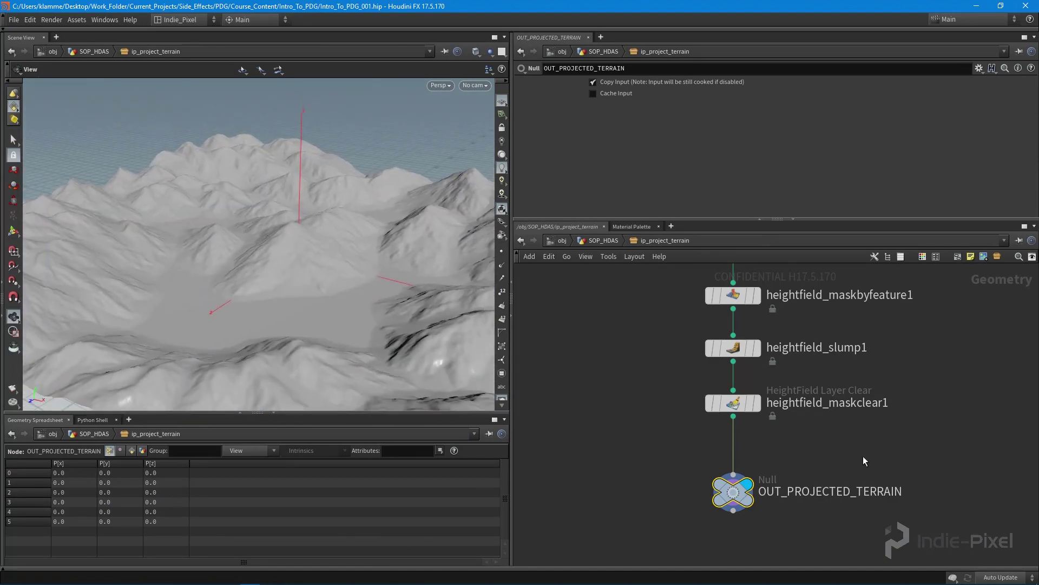
Step: Go up to the object level, compare SOP_HDAS with PDG_VIZ by toggling their display, and leave SOP_HDAS hidden
key("u")
key("u")
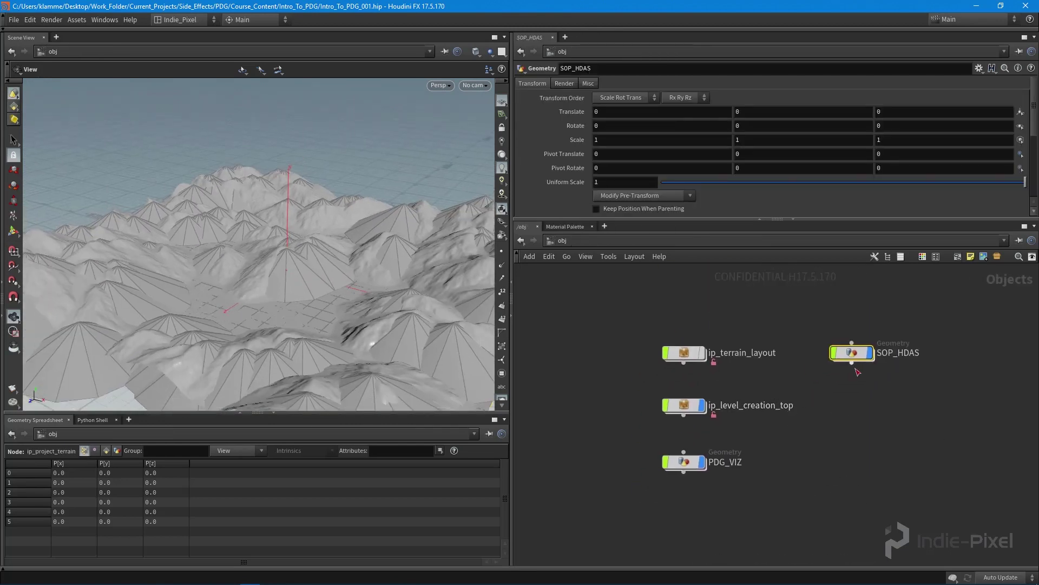
mouse_move(703, 466)
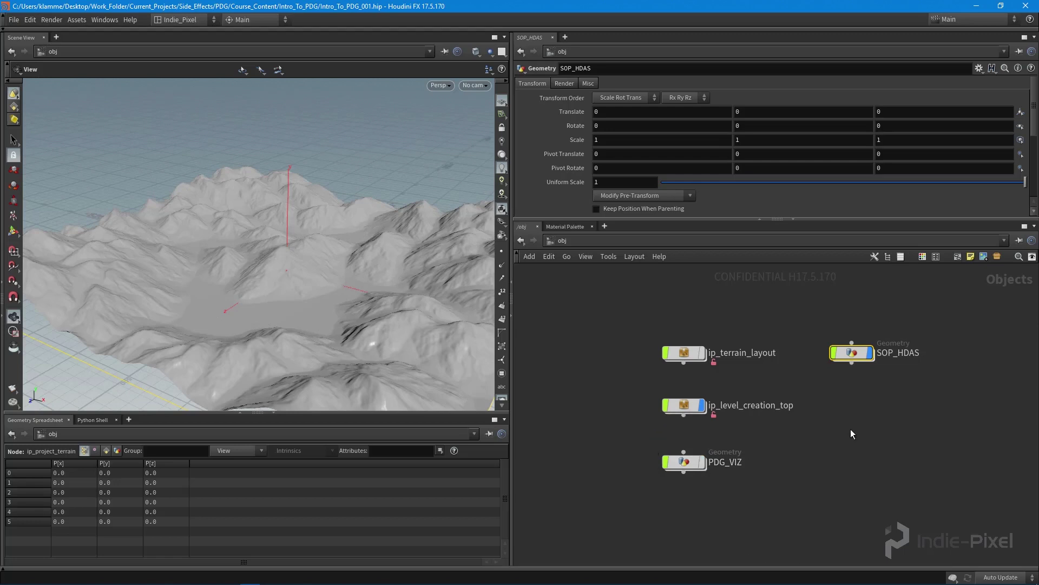
mouse_move(872, 355)
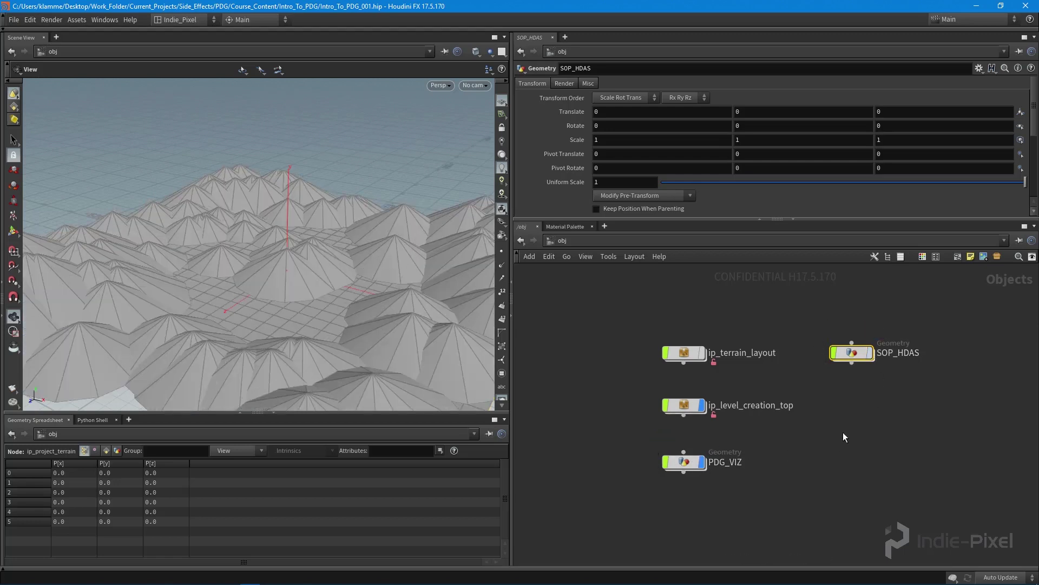
Step: Open topnet1 inside ip_level_creation_top, select the project_heightfield HDA Processor, and enlarge its parameter area
key("h")
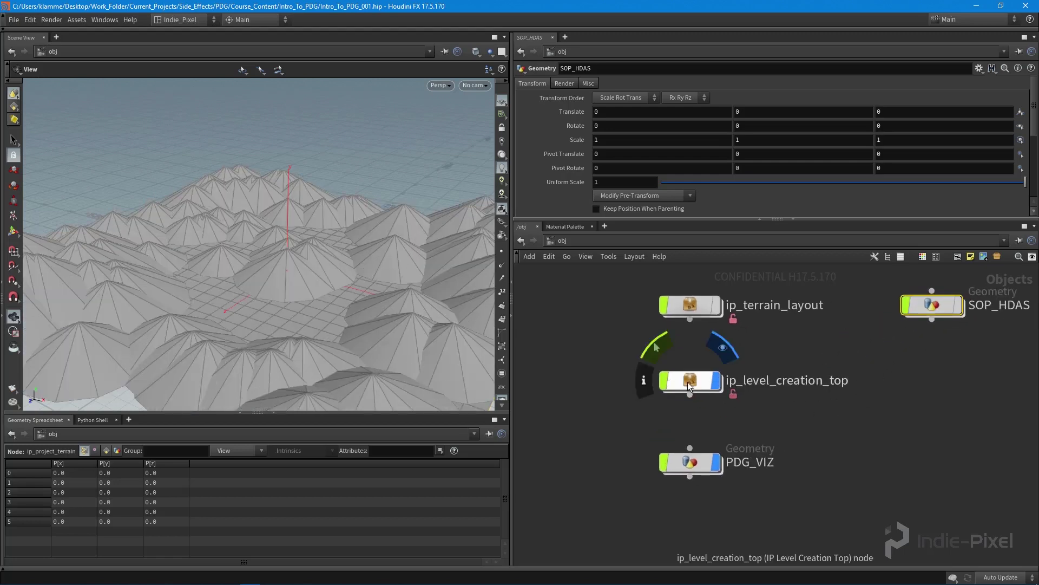
double_click(688, 382)
double_click(763, 390)
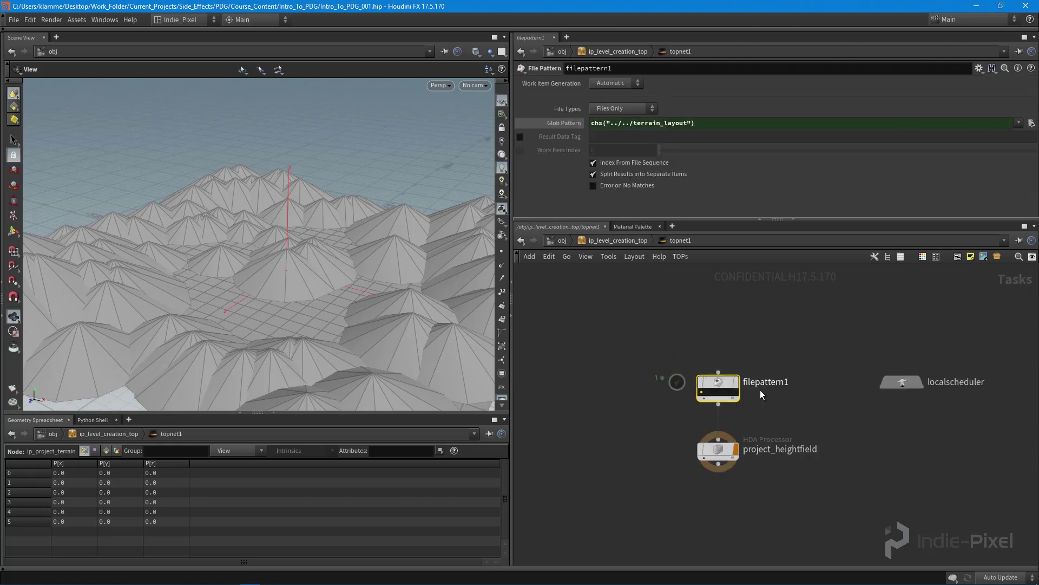
left_click(719, 379)
left_click_drag(802, 218, 804, 313)
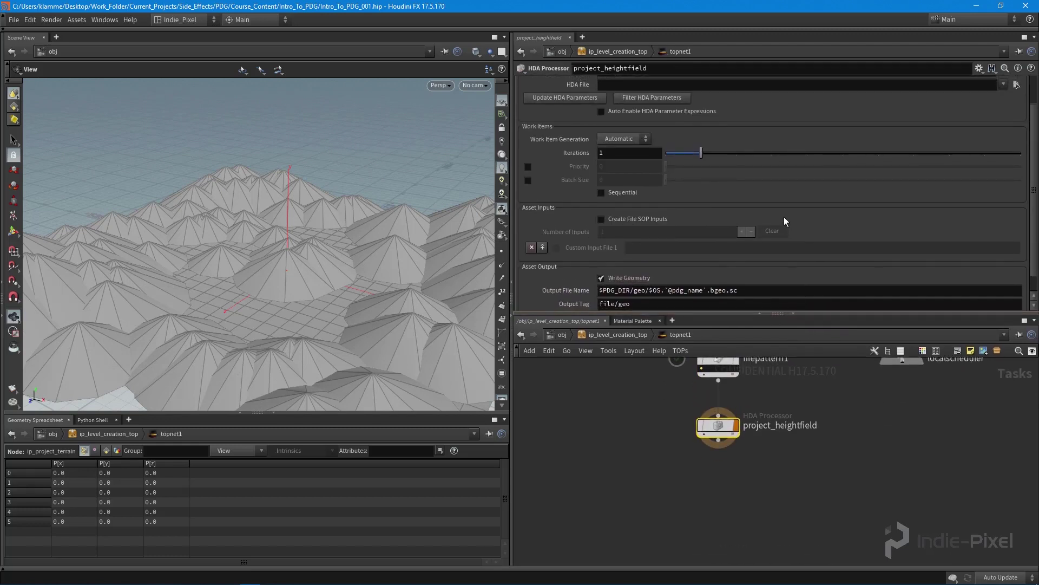
scroll(781, 218, "up", 3)
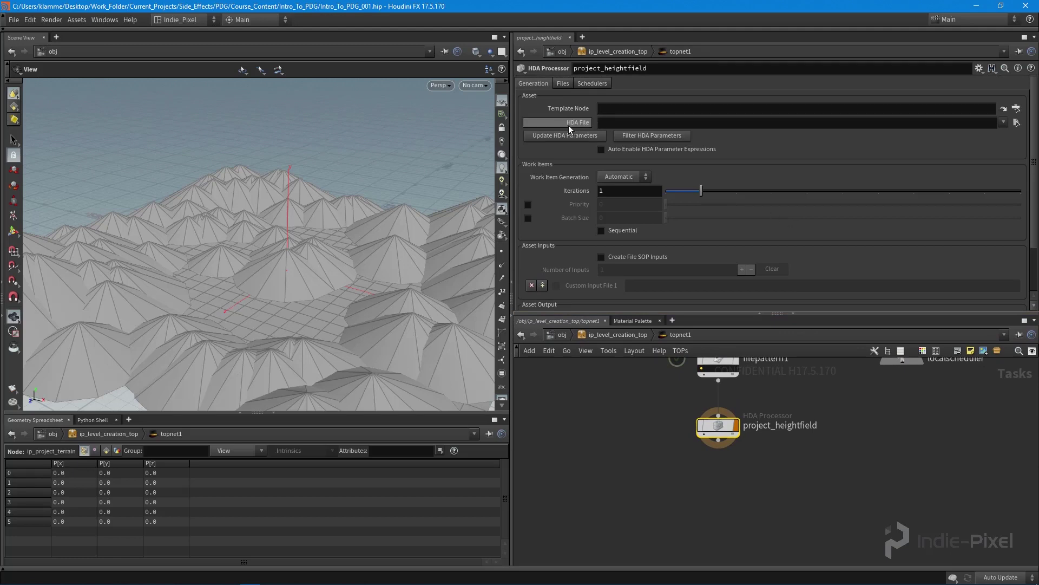
Step: Load $JOB/hda/ip_project_terrain.hda as project_heightfield's HDA file and check the asset's Heightfield and FX parameters
left_click(1016, 122)
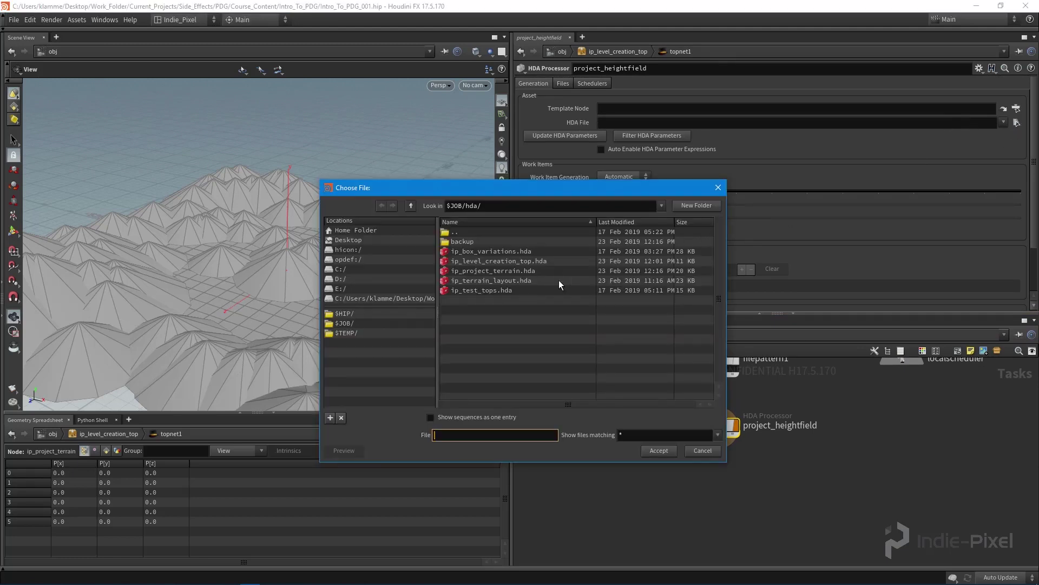
left_click(355, 322)
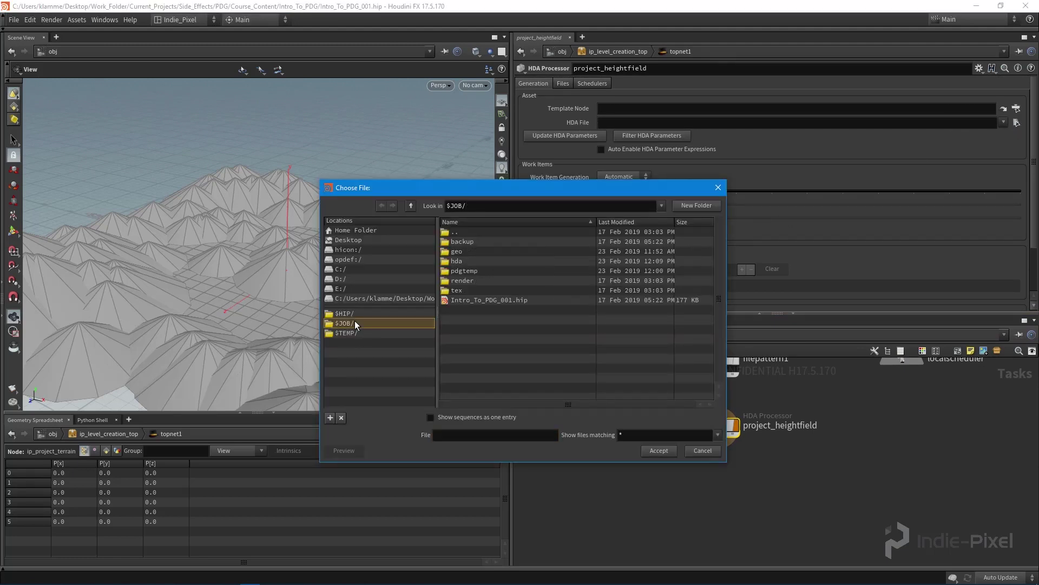
double_click(457, 261)
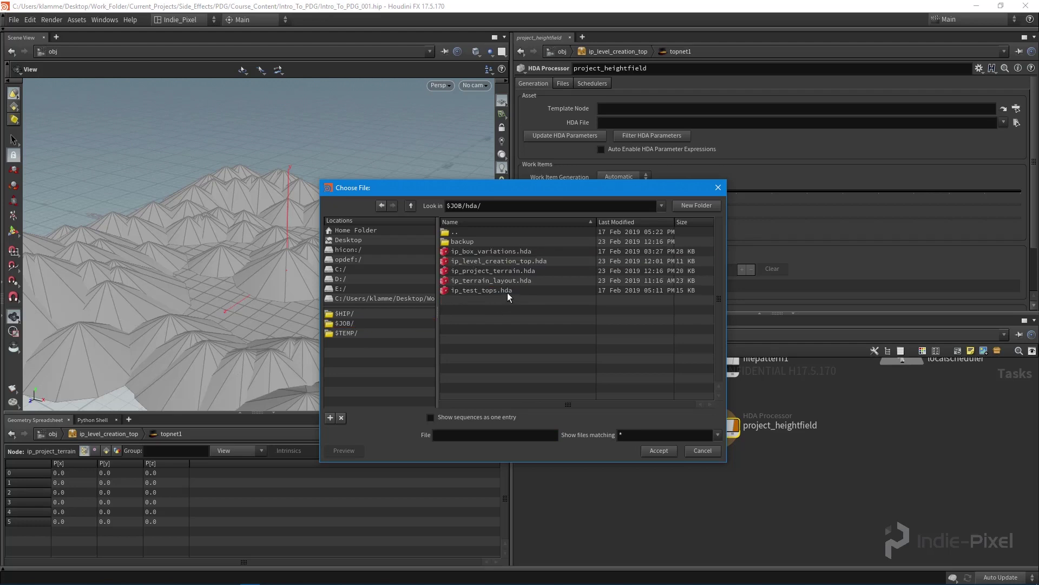
left_click(491, 271)
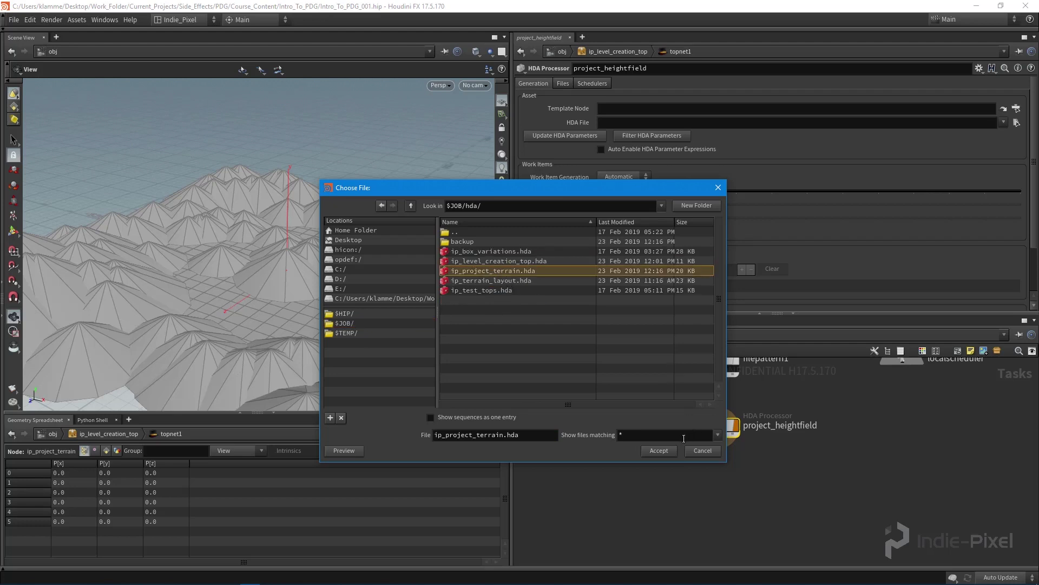
left_click(659, 450)
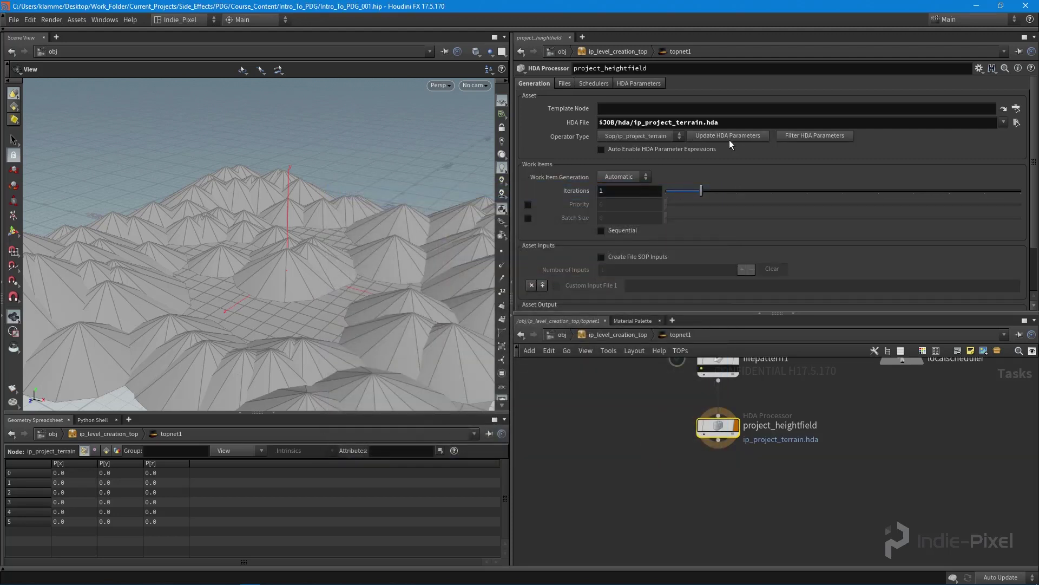
left_click(639, 84)
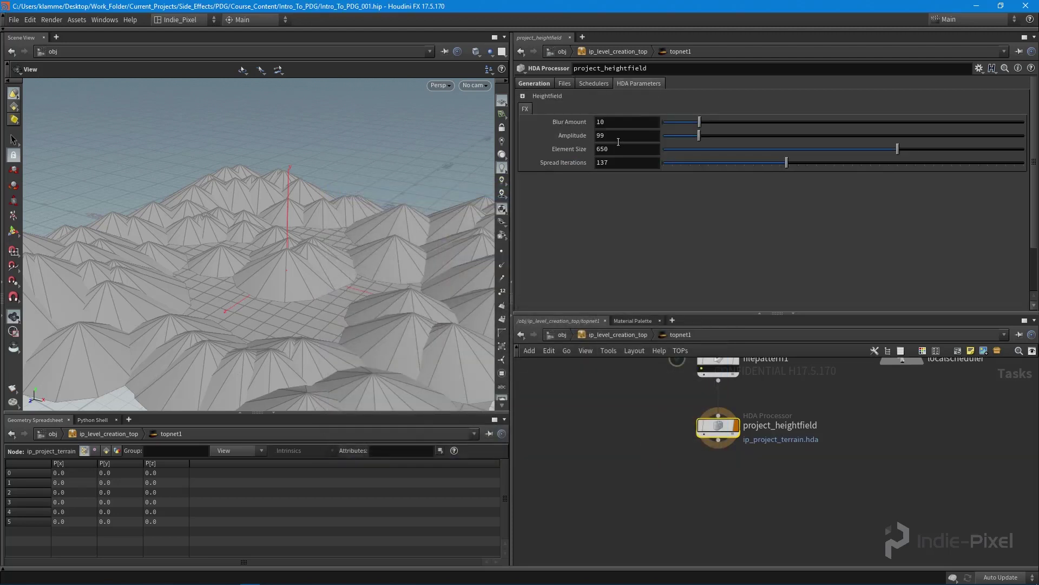
left_click(523, 97)
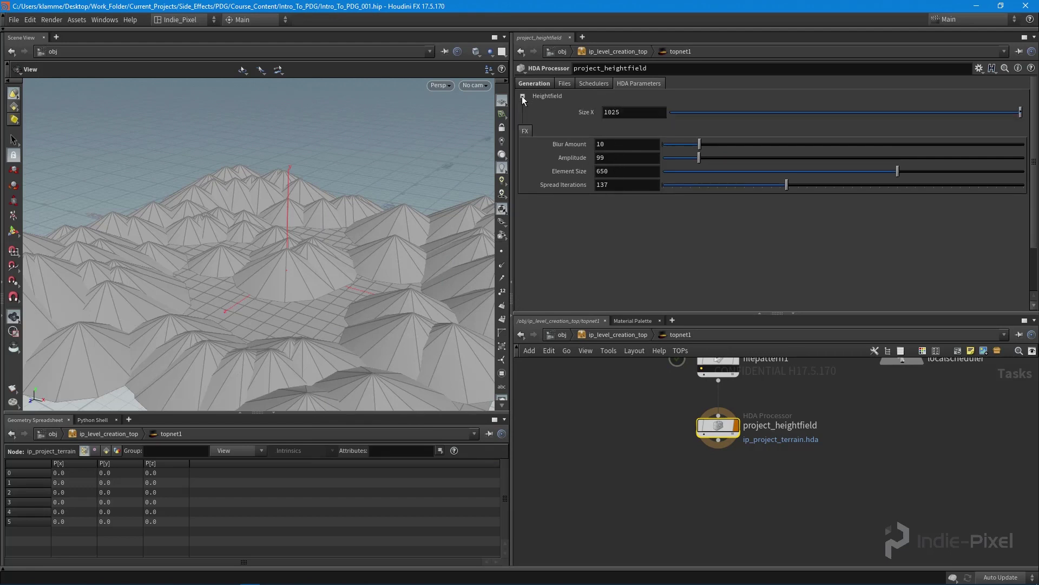
left_click(523, 97)
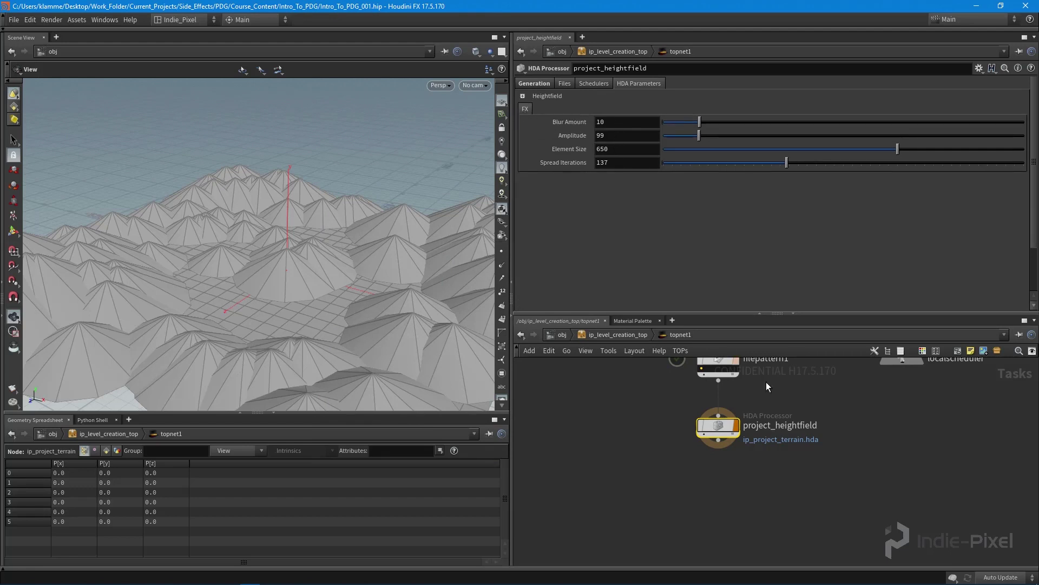
Step: Go up to the object level, enter SOP_HDAS, and open the type properties of ip_project_terrain
middle_click_drag(860, 412, 851, 468)
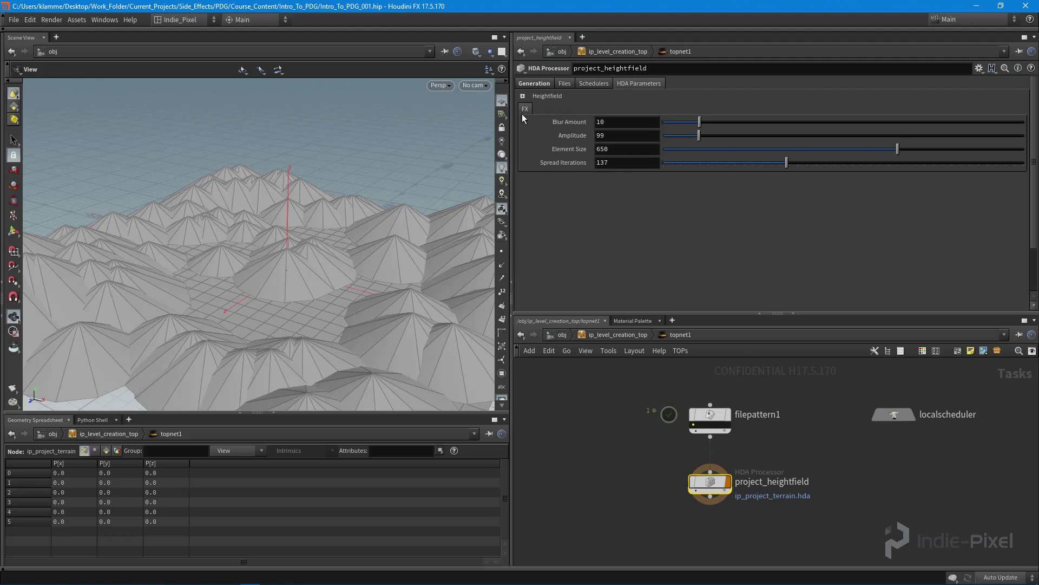
key("u")
key("u")
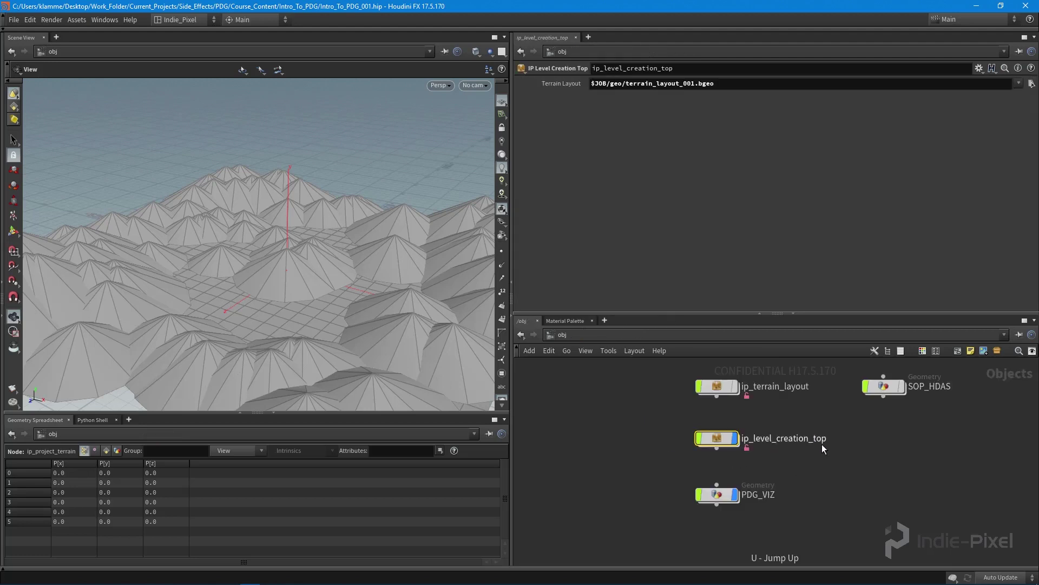
double_click(815, 419)
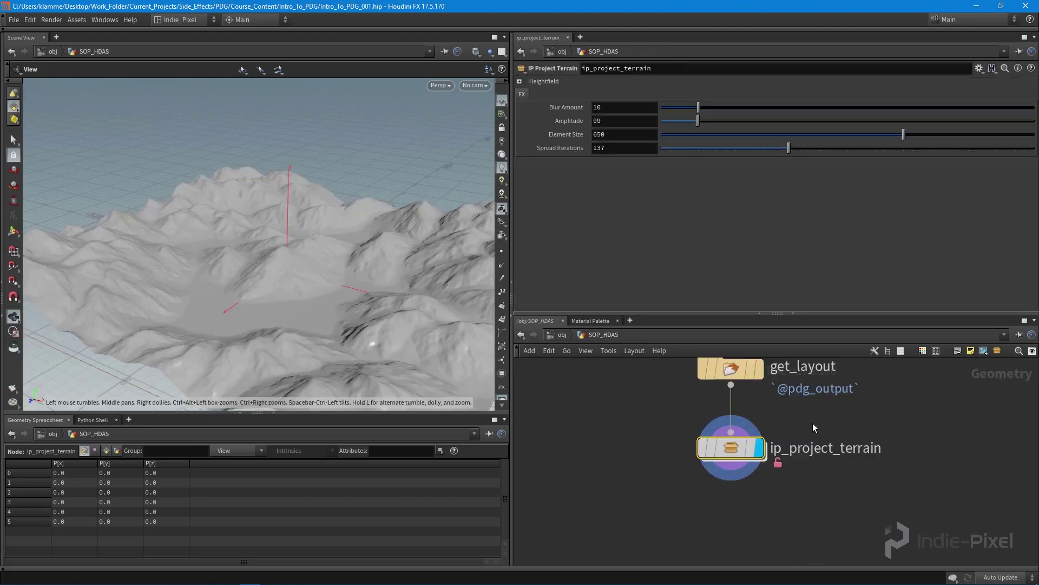
right_click(739, 447)
left_click(770, 575)
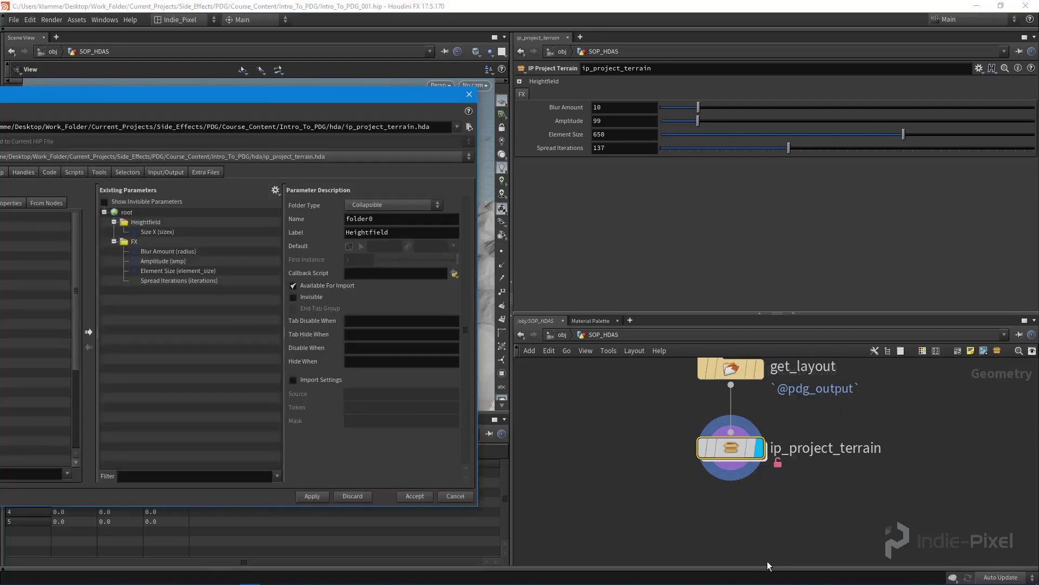
Step: Change the asset's FX folder type to Collapsible and accept the new parameter interface
left_click_drag(255, 97, 345, 101)
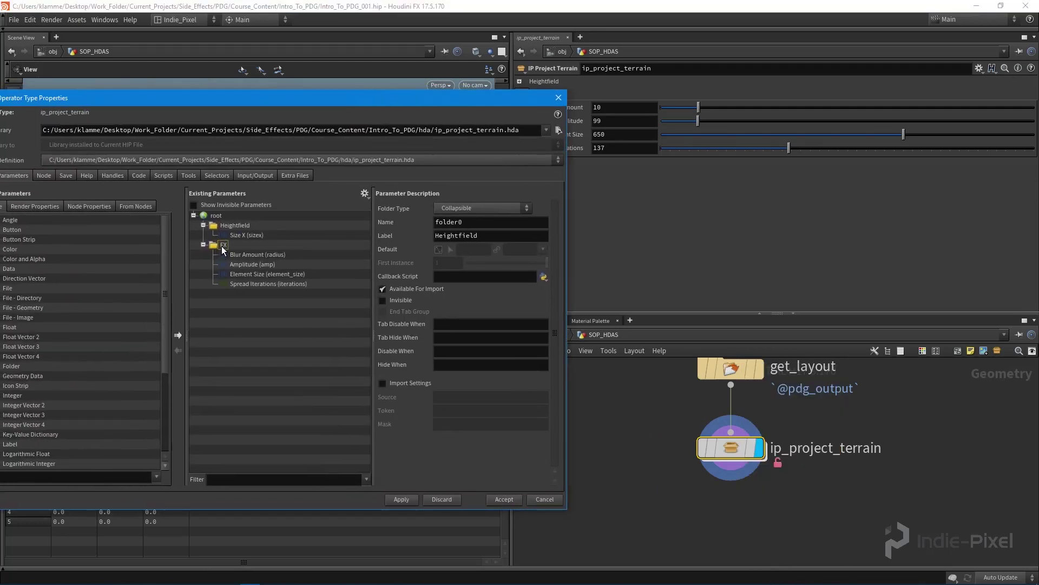
left_click(222, 246)
left_click(444, 210)
left_click(460, 257)
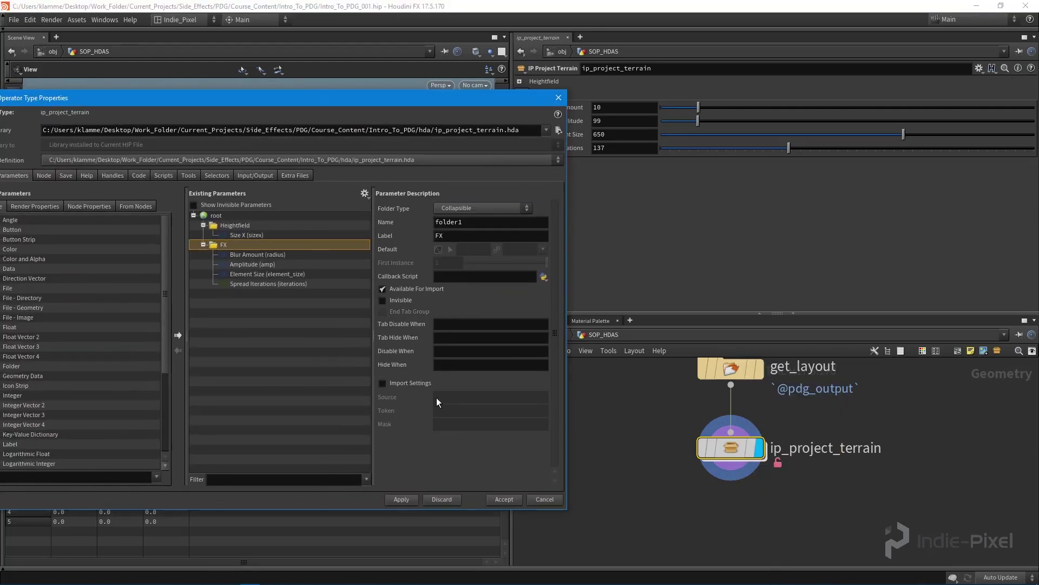
left_click(503, 498)
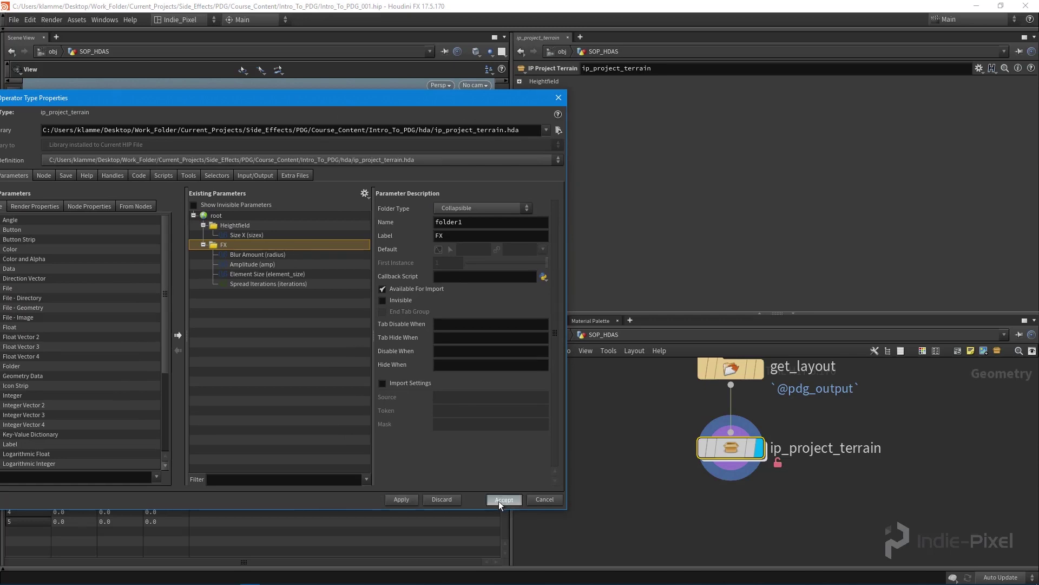
Step: Return to topnet1 inside ip_level_creation_top, update project_heightfield's HDA parameters, and check its collapsible Heightfield and FX folders
key("u")
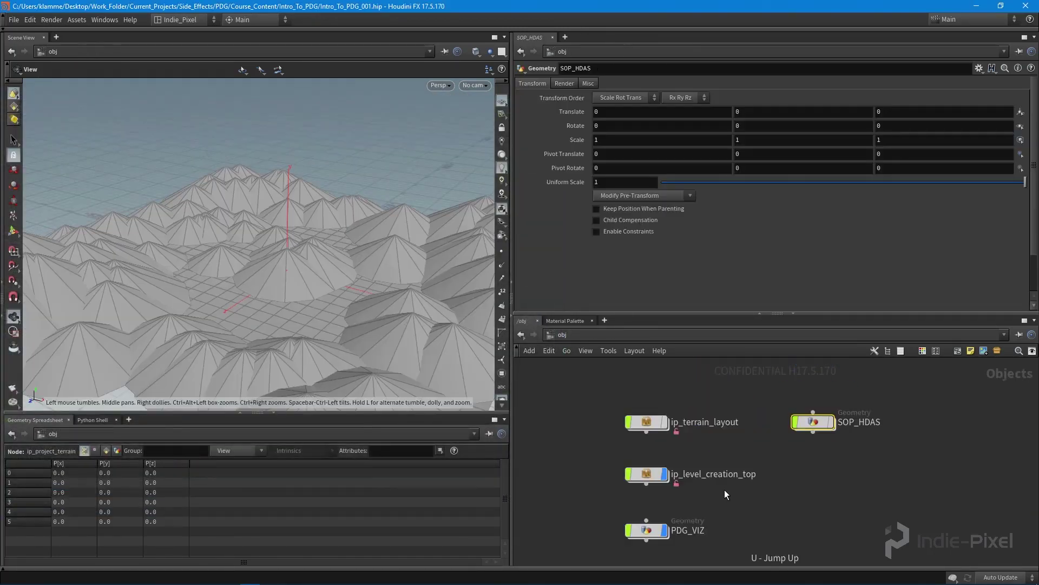
double_click(650, 473)
double_click(779, 445)
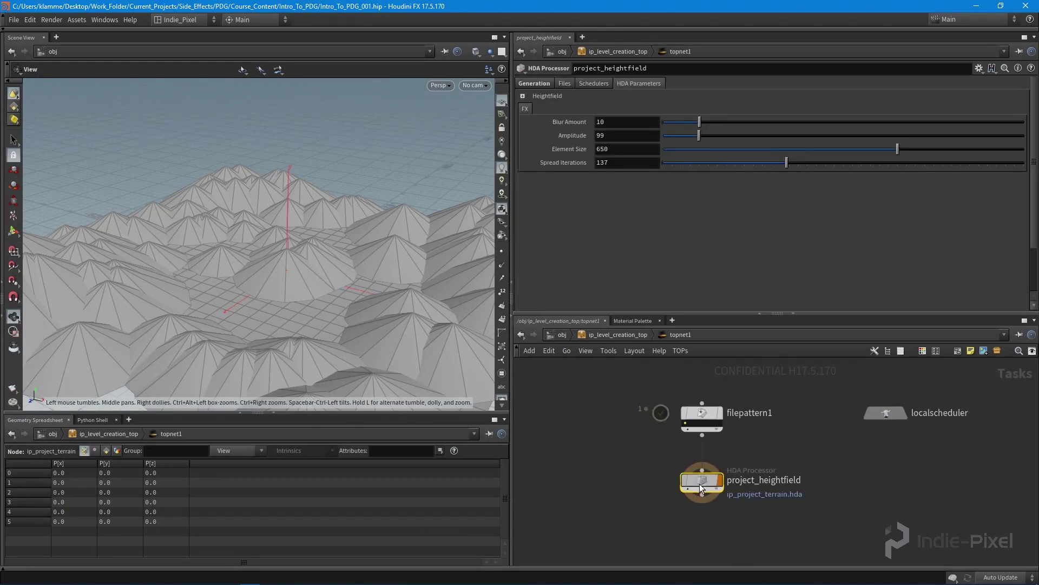
left_click(535, 86)
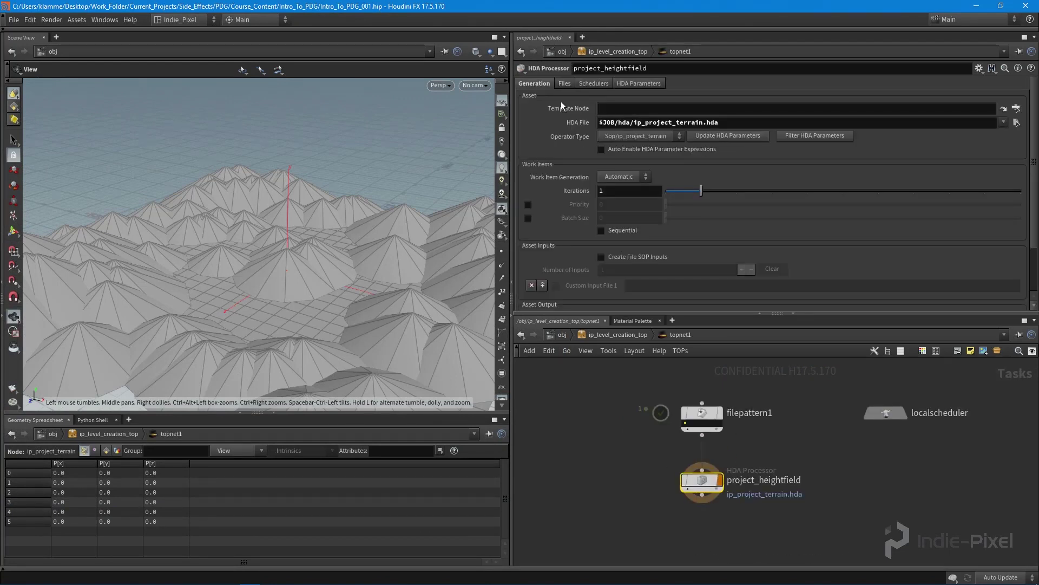
left_click(719, 135)
left_click(641, 83)
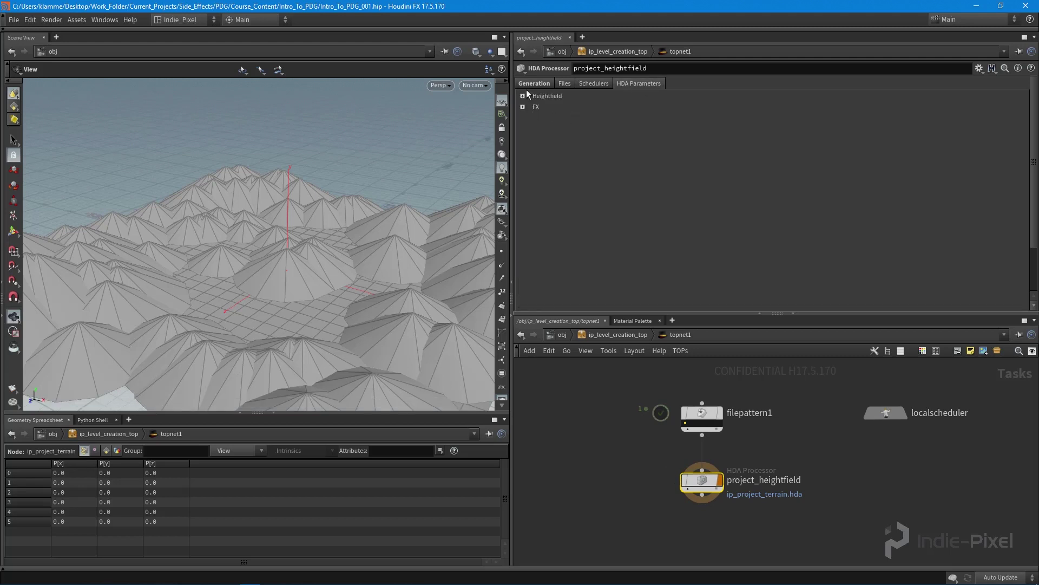
left_click(524, 108)
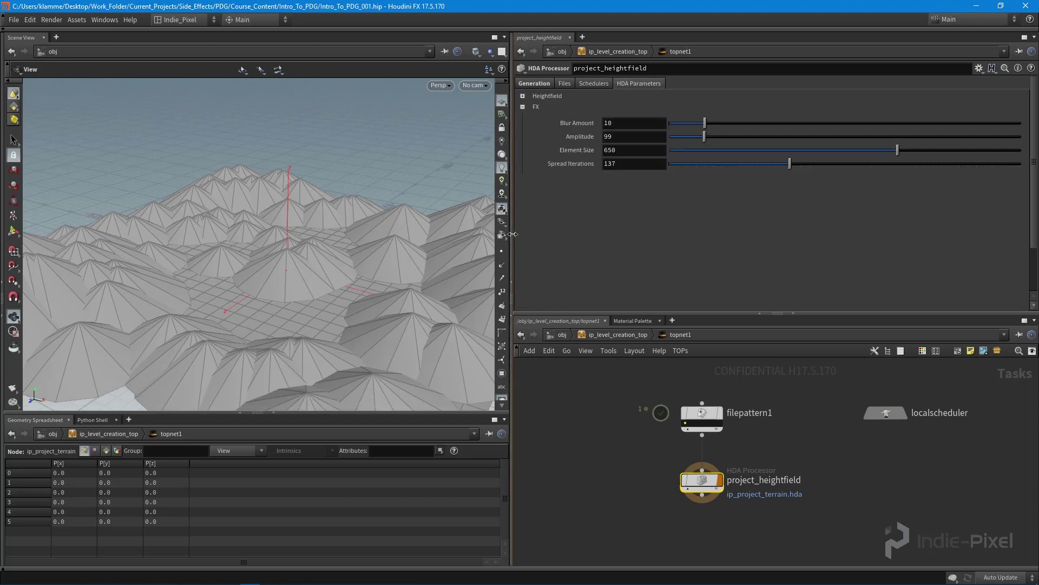
left_click(524, 97)
left_click(524, 96)
left_click(522, 108)
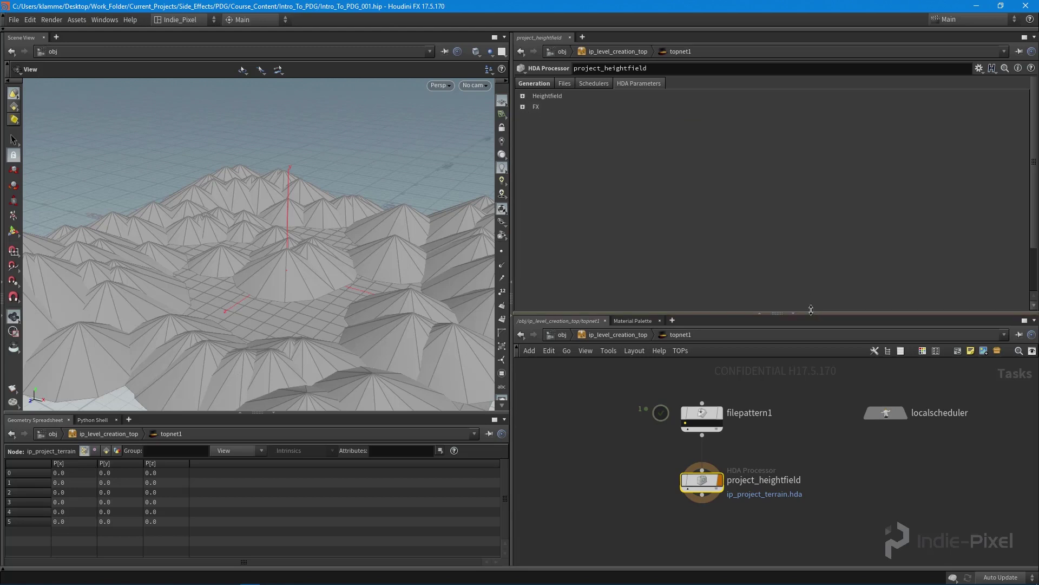
Step: Give the network editor more height and enable Create File SOP Inputs in project_heightfield's generation settings
left_click_drag(811, 310, 810, 242)
left_click(543, 82)
right_click_drag(357, 253, 283, 262)
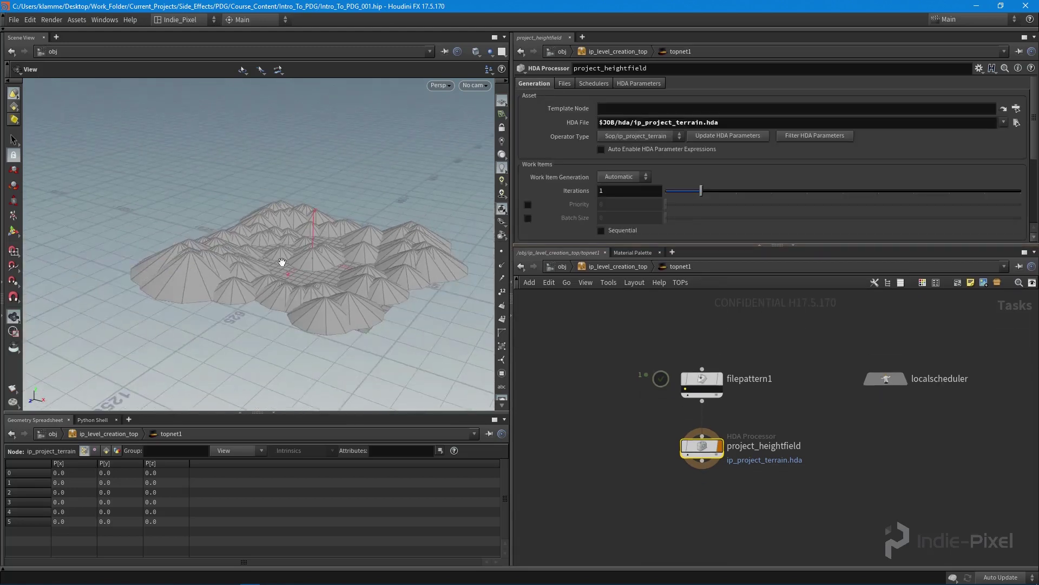
scroll(283, 262, "up", 4)
scroll(676, 170, "down", 3)
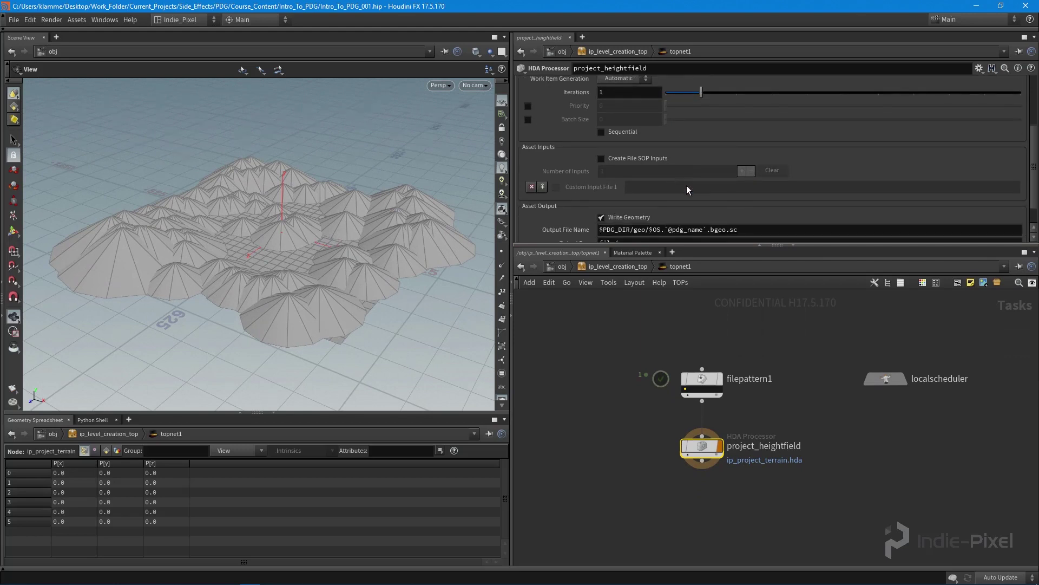
scroll(688, 186, "down", 1)
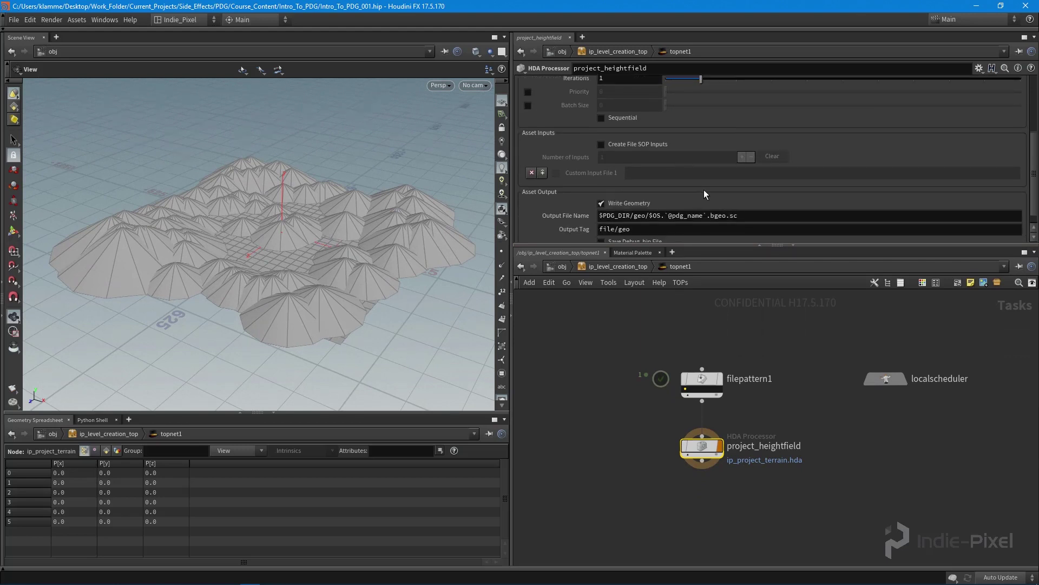
scroll(696, 187, "up", 1)
left_click(601, 172)
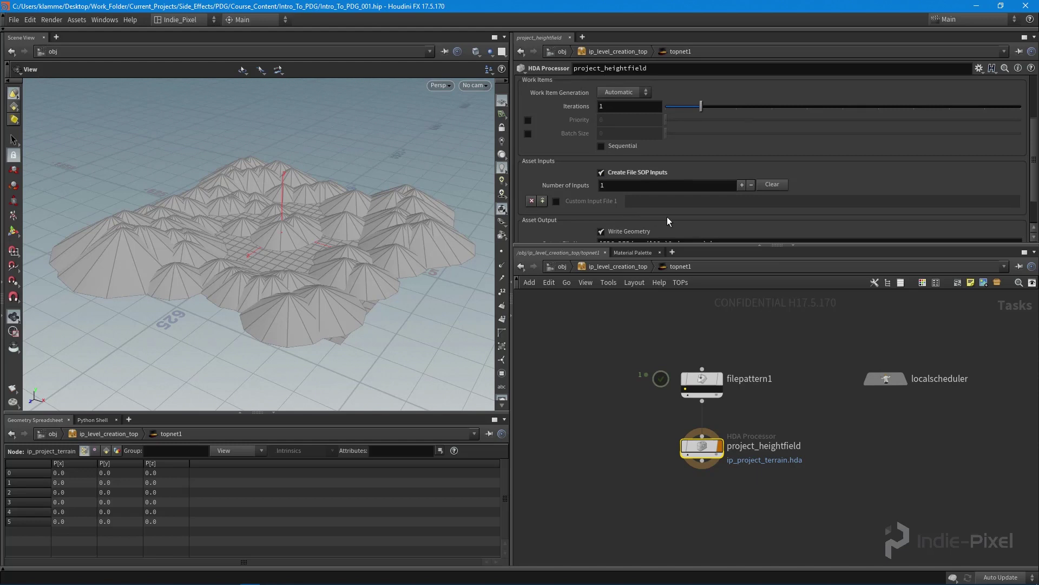
scroll(667, 217, "down", 1)
mouse_move(700, 395)
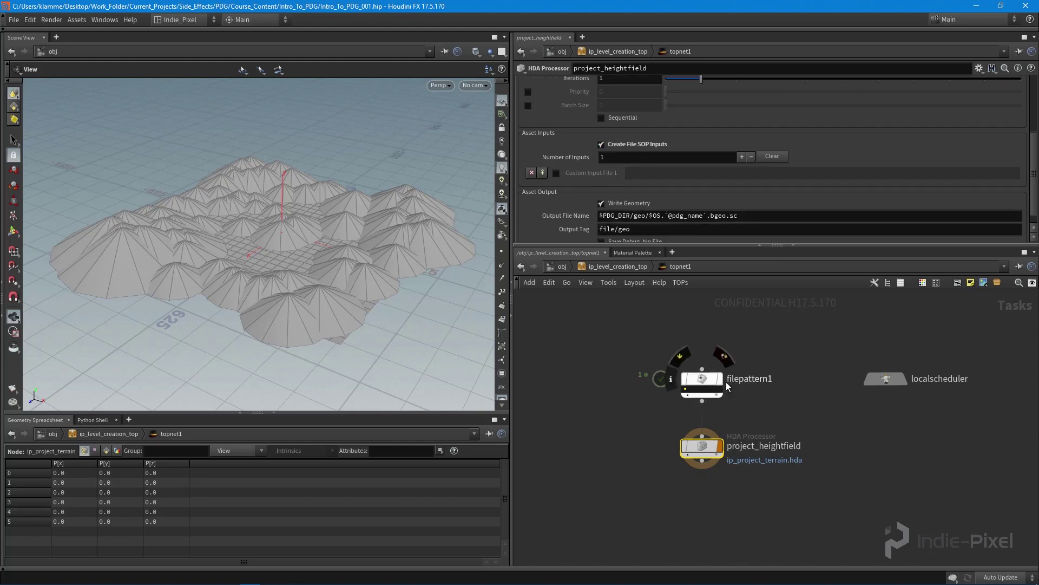
middle_click_drag(736, 443, 736, 408)
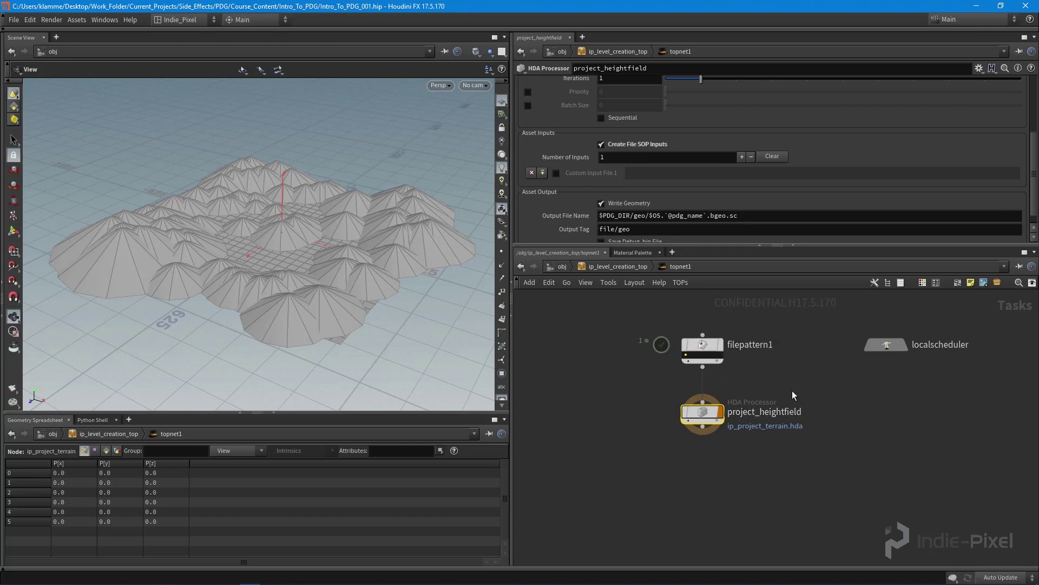
Step: Examine the $PDG_DIR, geo and $OS parts of project_heightfield's output file name against localscheduler's working directory and the geo folder in File Explorer
scroll(861, 162, "down", 1)
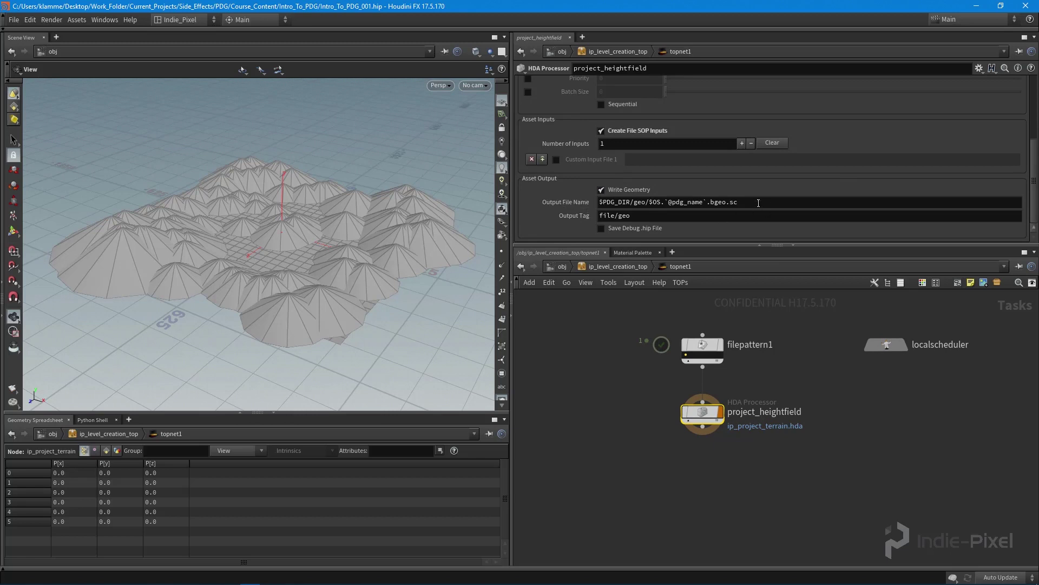
left_click_drag(738, 202, 604, 205)
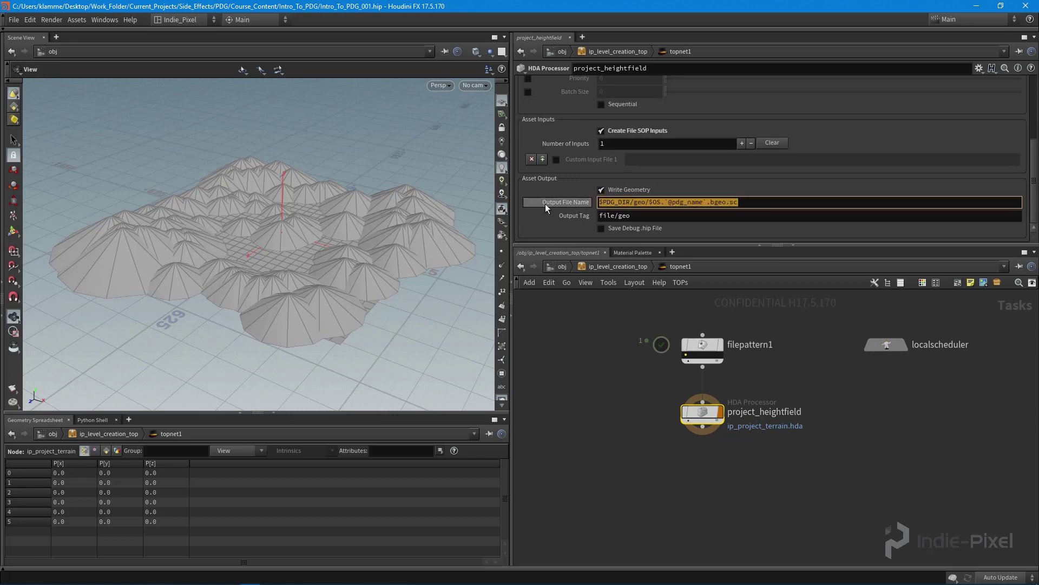
left_click(761, 202)
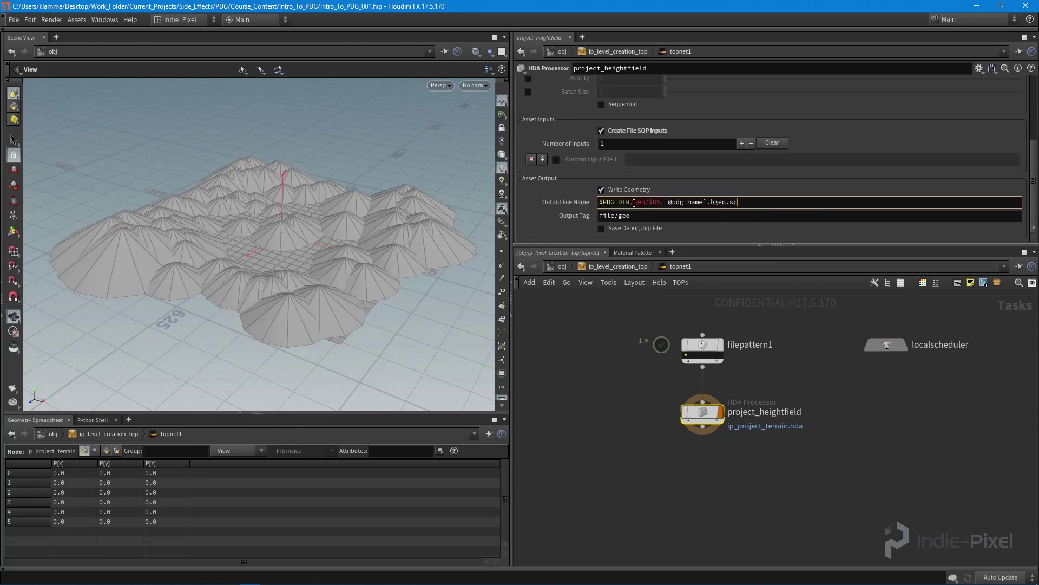
left_click(887, 344)
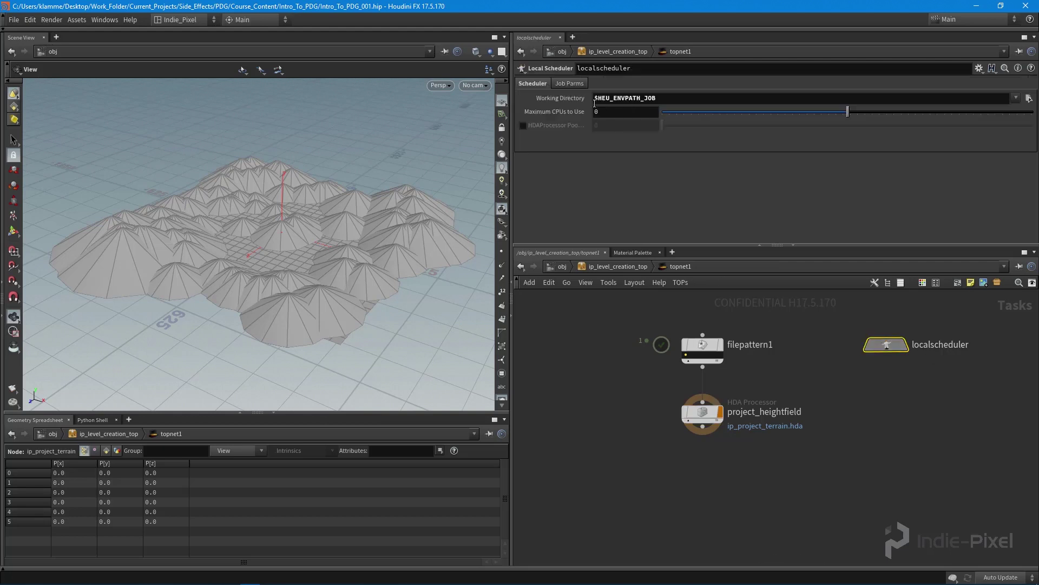
left_click(702, 412)
left_click(645, 203)
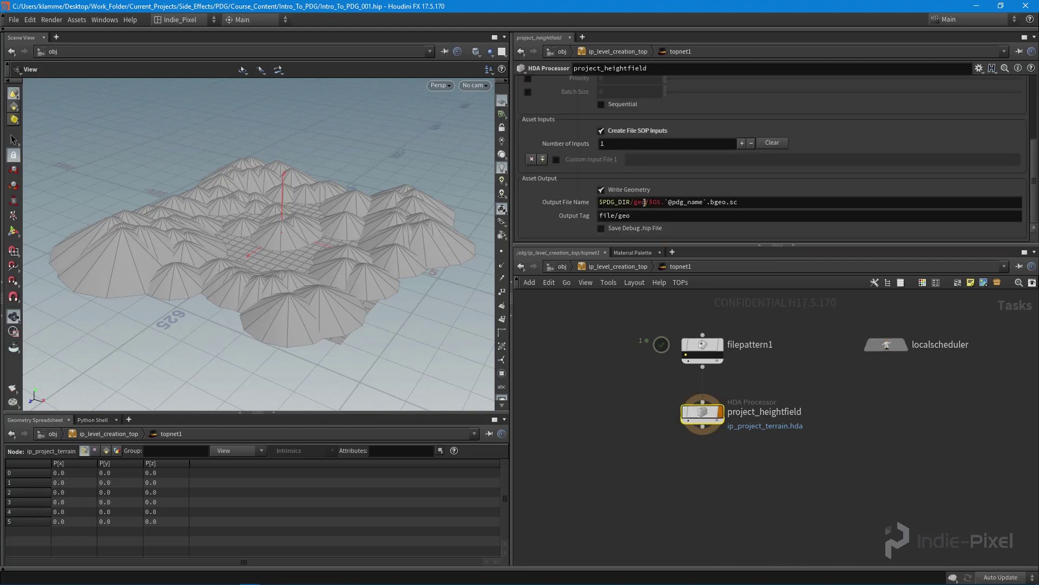
left_click(70, 577)
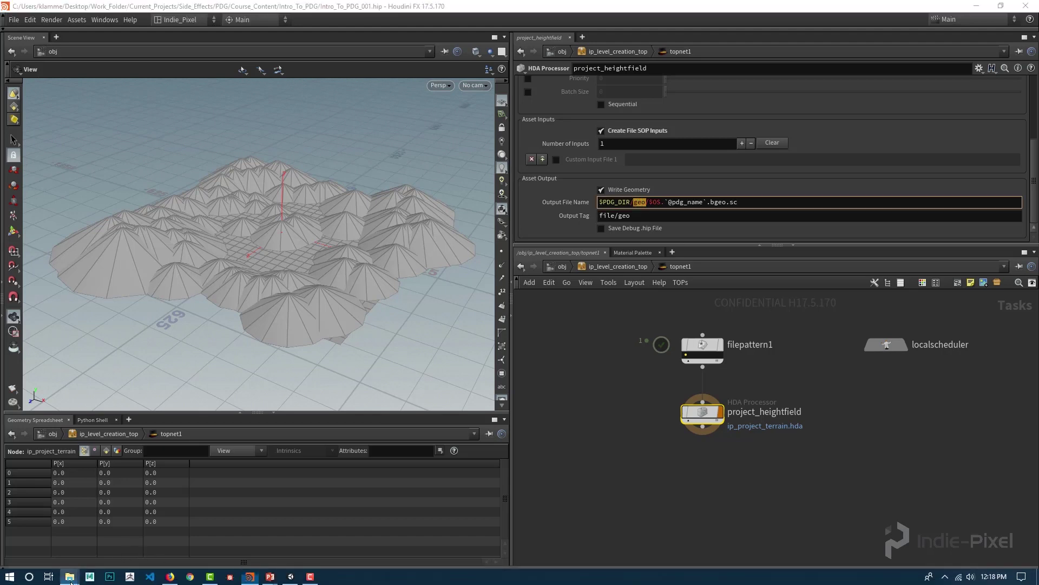
left_click(257, 528)
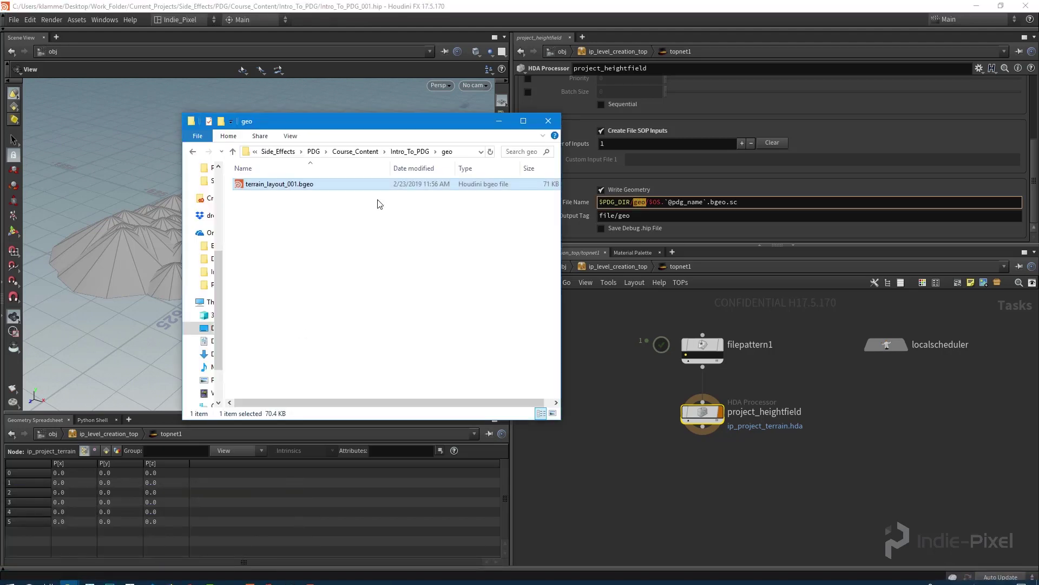
left_click(498, 117)
double_click(655, 203)
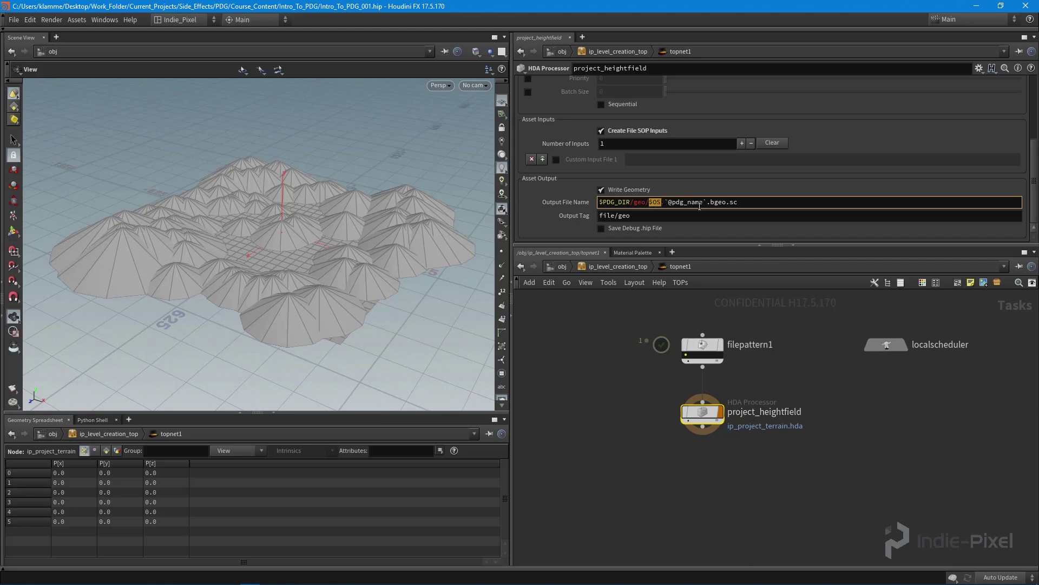
Step: Add a Task Graph Table pane beside the Scene View and widen its Name column
left_click_drag(703, 201, 668, 204)
left_click(56, 37)
mouse_move(106, 57)
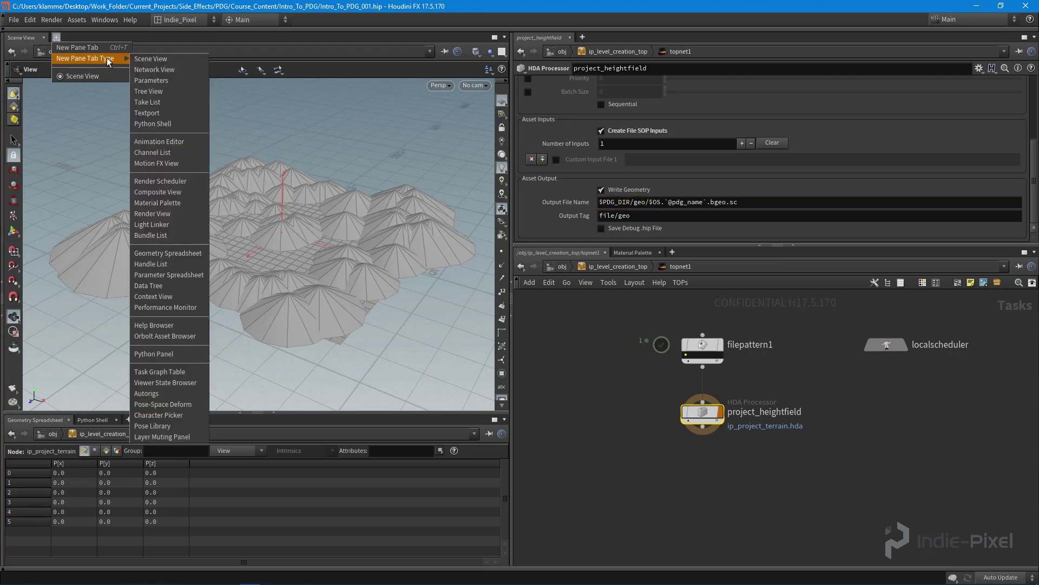
left_click(183, 371)
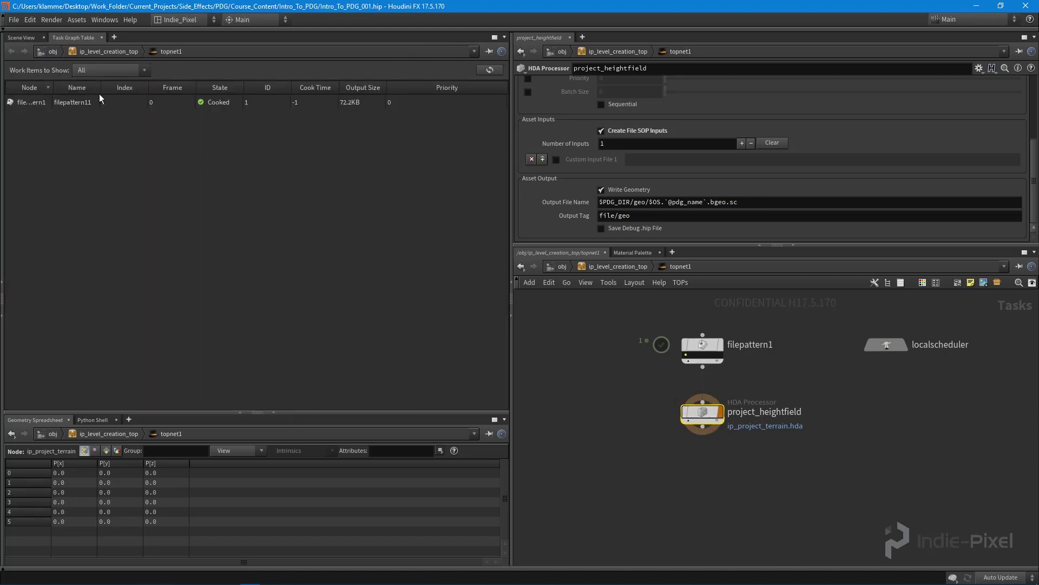
left_click_drag(102, 88, 113, 87)
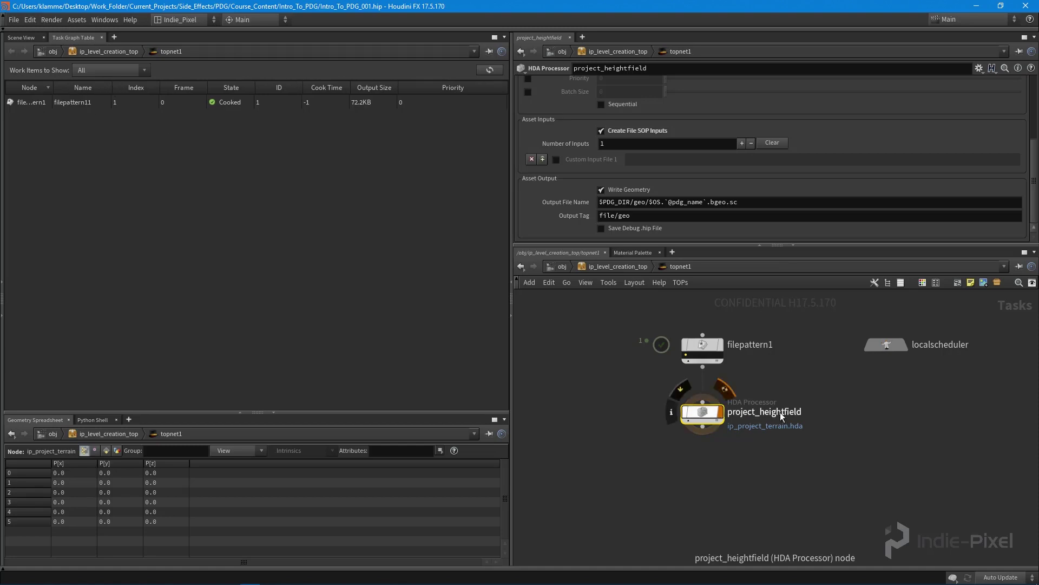
left_click_drag(511, 325, 441, 325)
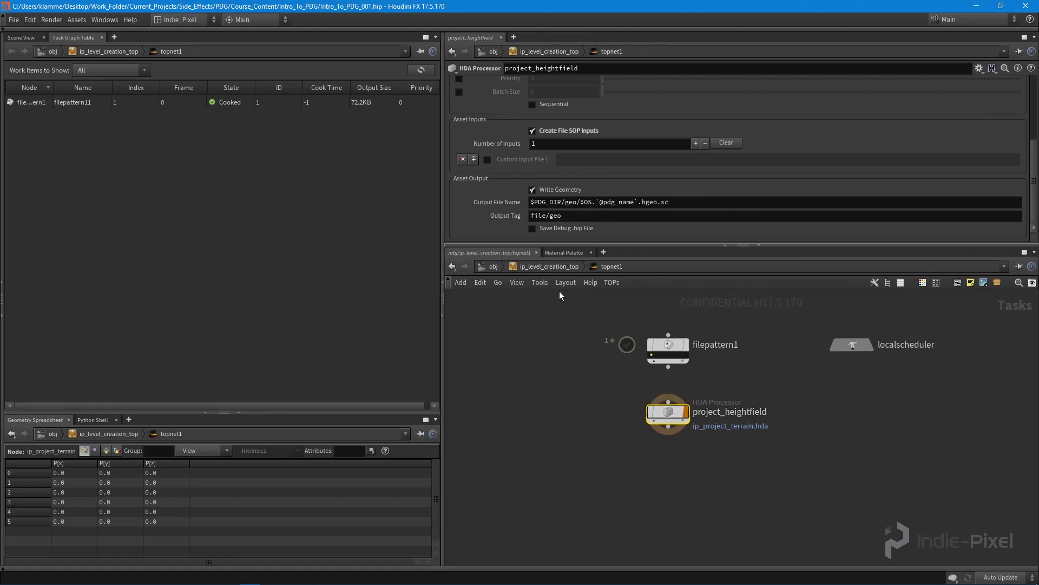
left_click(597, 200)
key("BackSpace")
key("BackSpace")
key("BackSpace")
key("BackSpace")
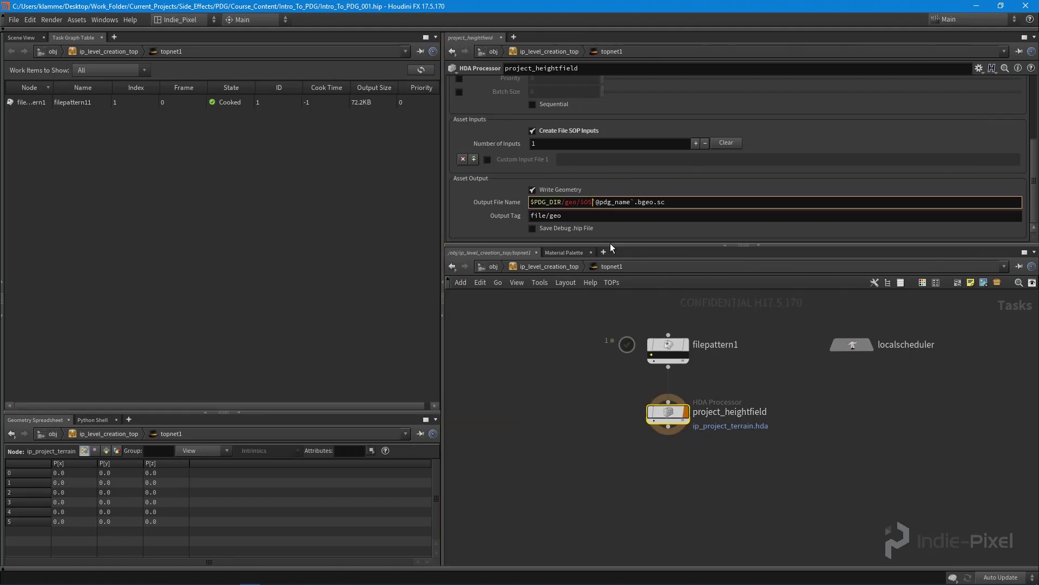
key("Escape")
Step: Set project_heightfield's output tag to file/geo/projected
left_click(585, 219)
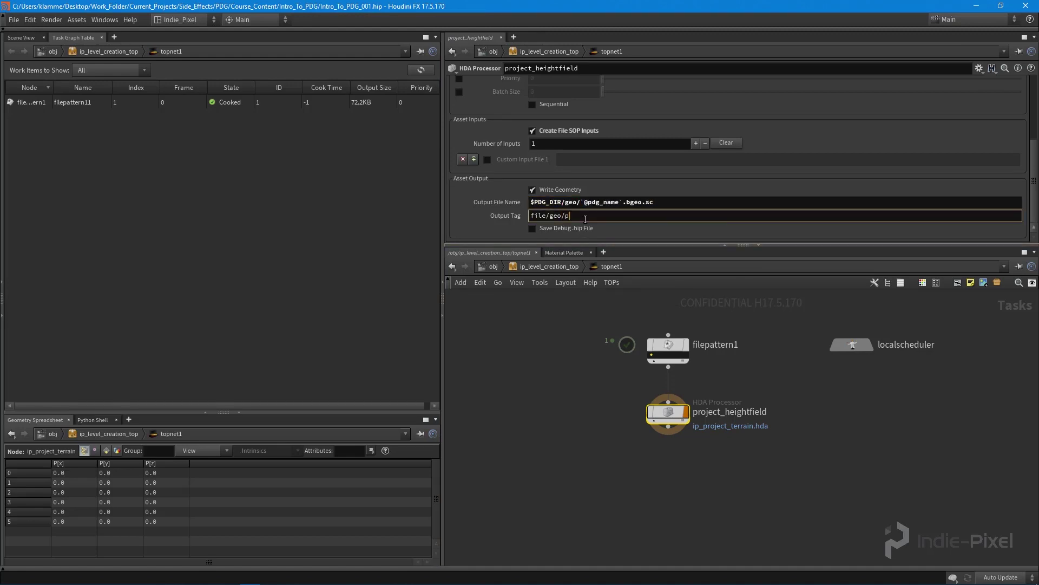
type("/projected")
key("Return")
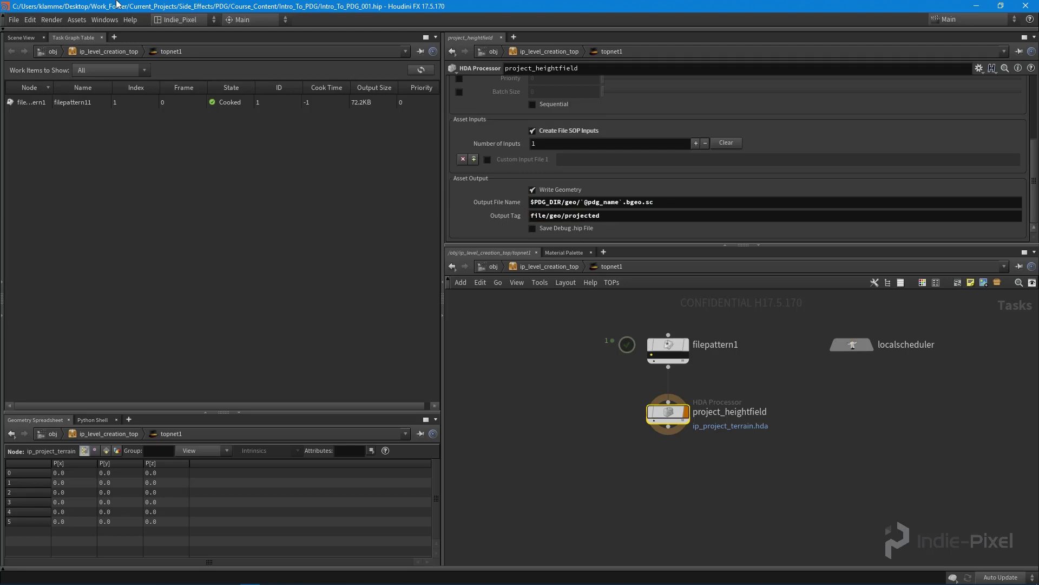
Step: Return to the Scene View, give it more width, and cook the project_heightfield node
left_click(21, 38)
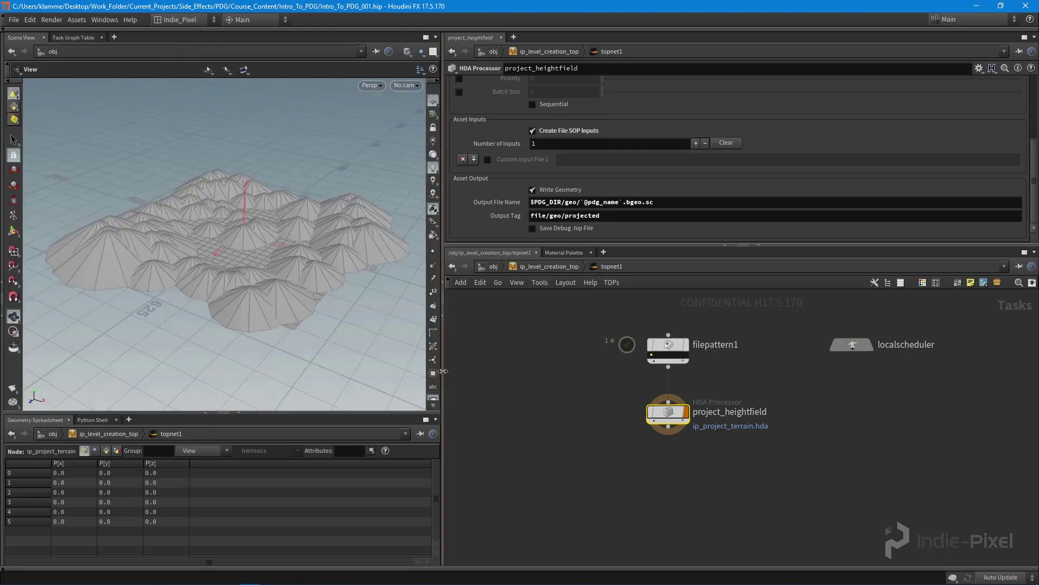
left_click_drag(443, 371, 475, 371)
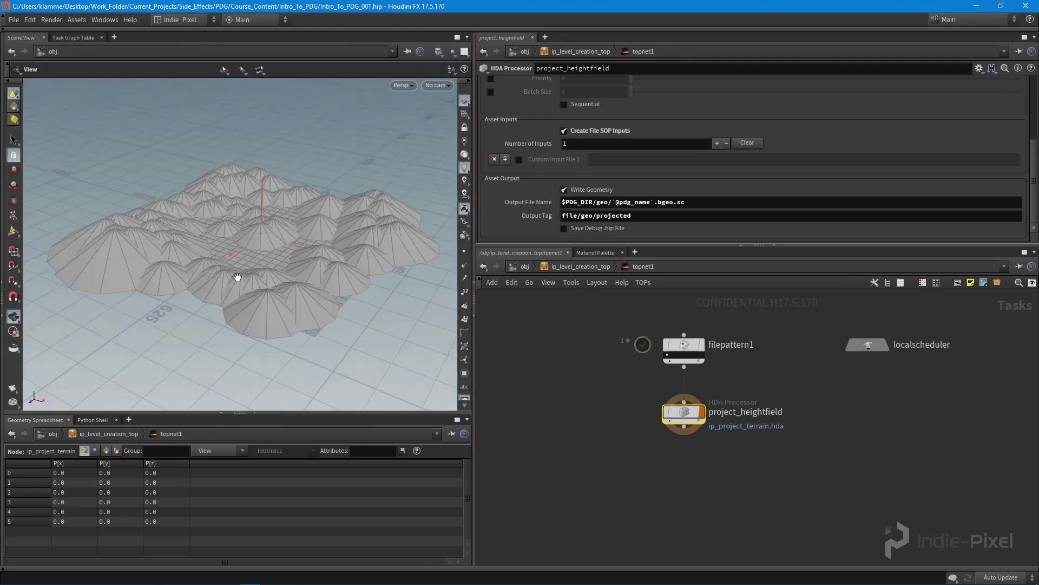
left_click_drag(238, 277, 263, 279)
scroll(668, 414, "up", 3)
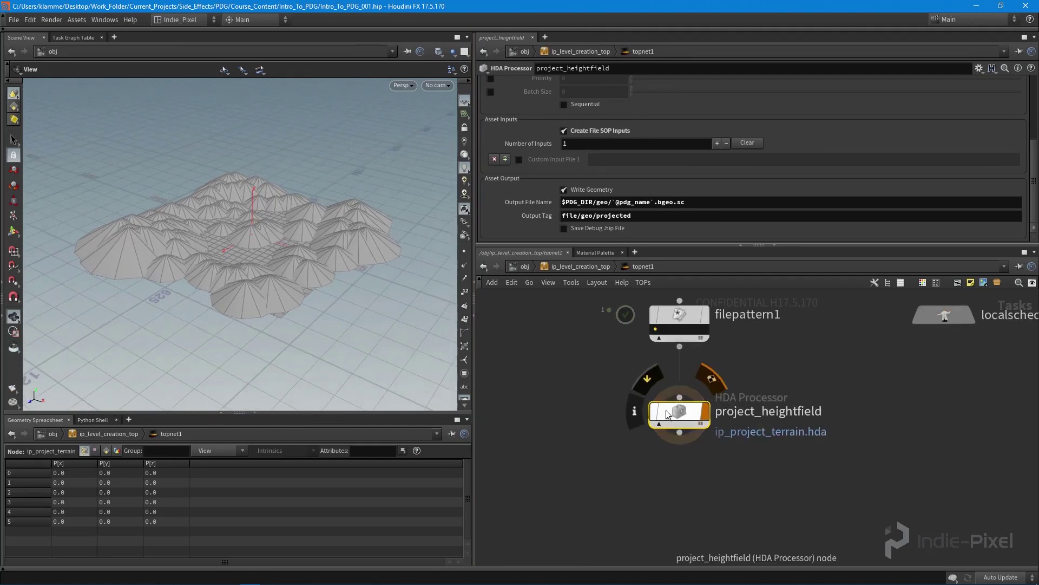
right_click(677, 412)
left_click(706, 403)
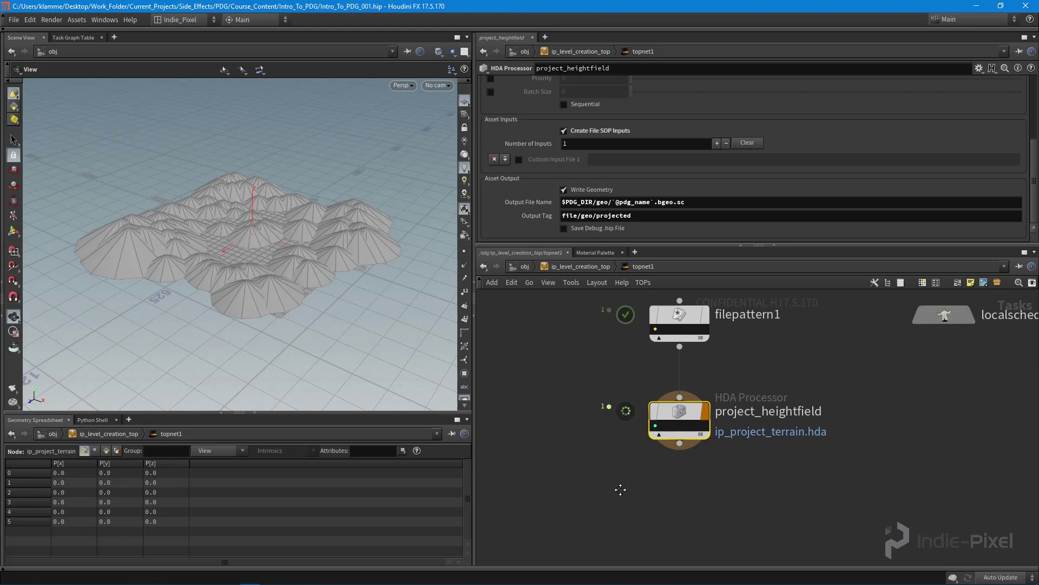
middle_click_drag(620, 489, 625, 489)
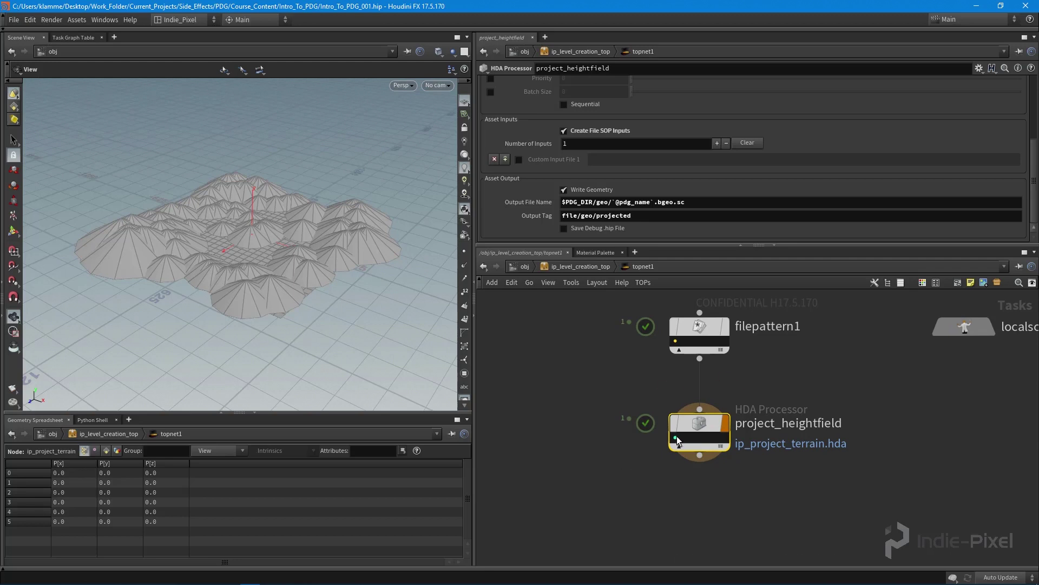
Step: Open the details of project_heightfield's work item and check its output file in the geo folder in File Explorer
mouse_move(676, 441)
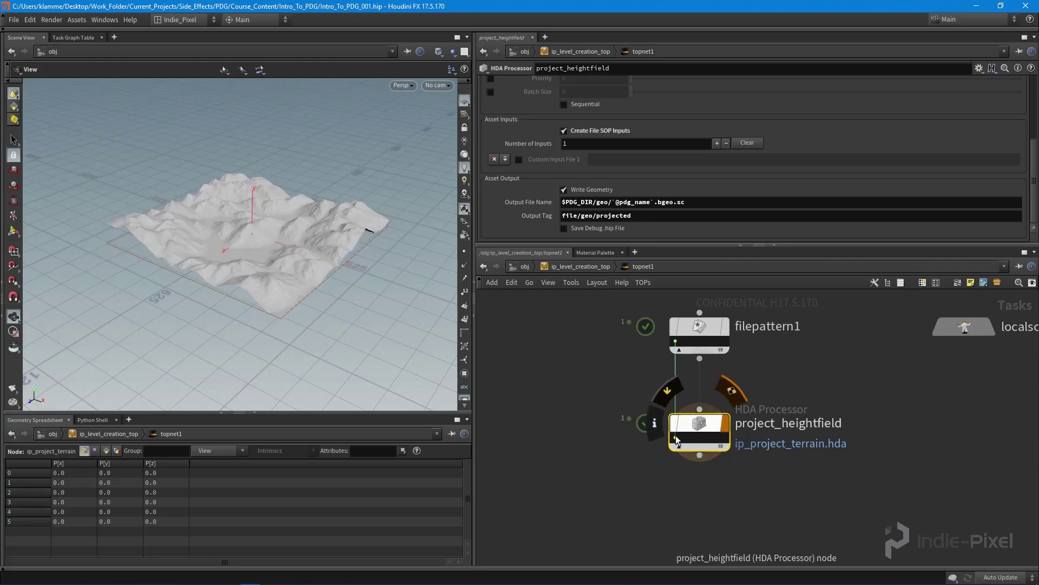
left_click(677, 440)
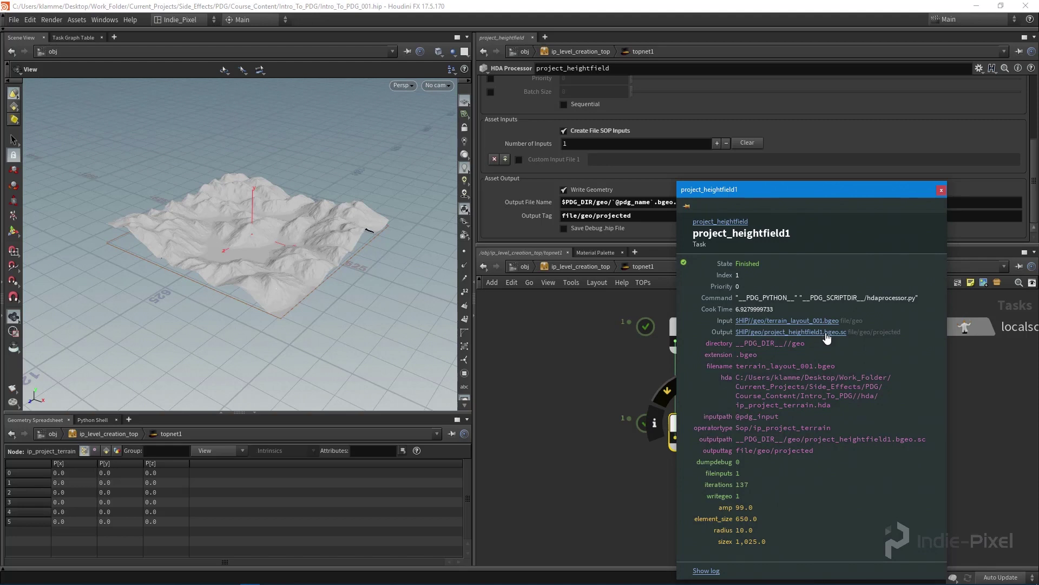
mouse_move(190, 584)
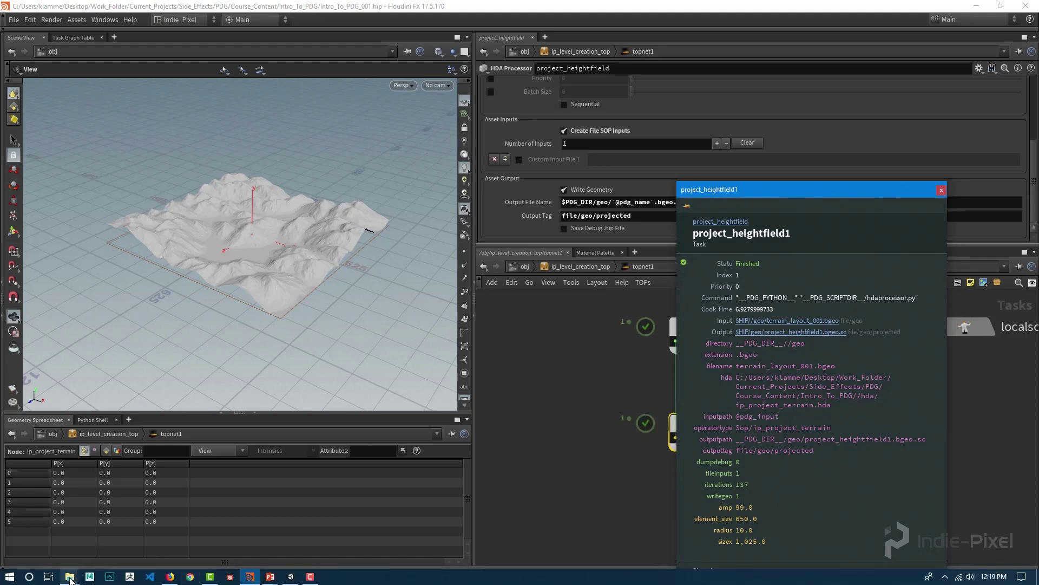
left_click(69, 578)
left_click(249, 541)
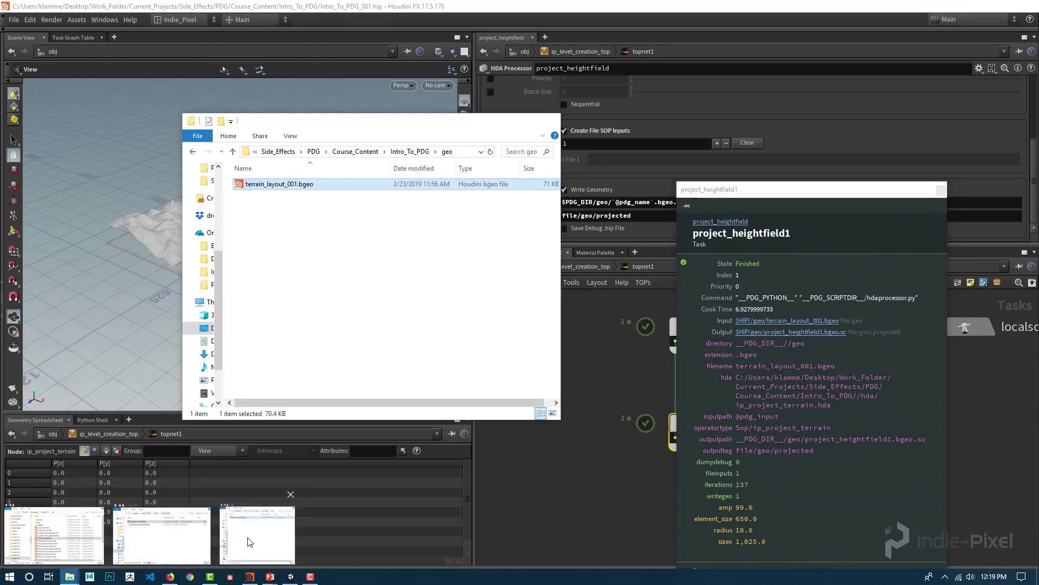
left_click(319, 185)
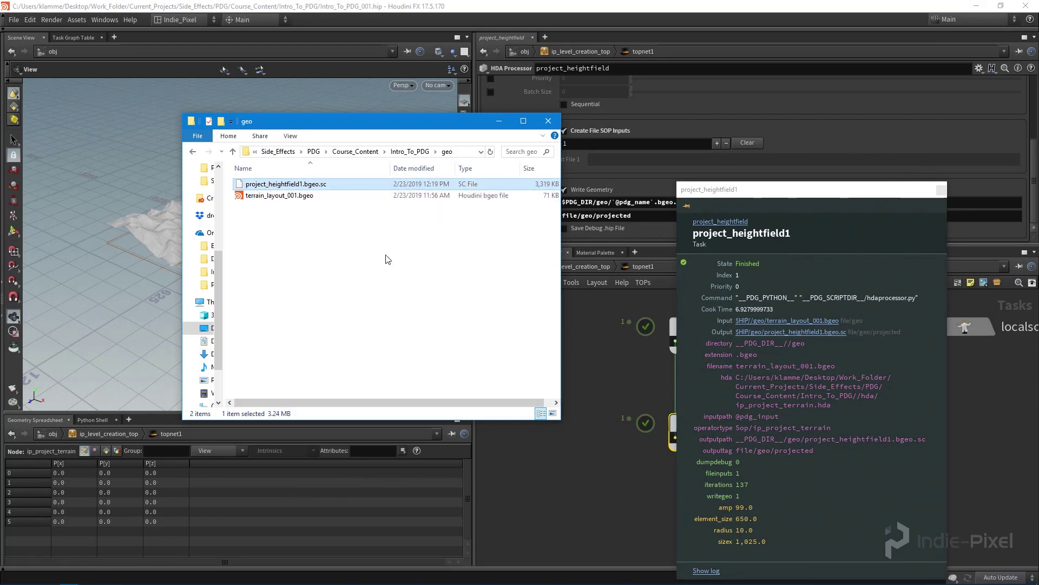
left_click(499, 121)
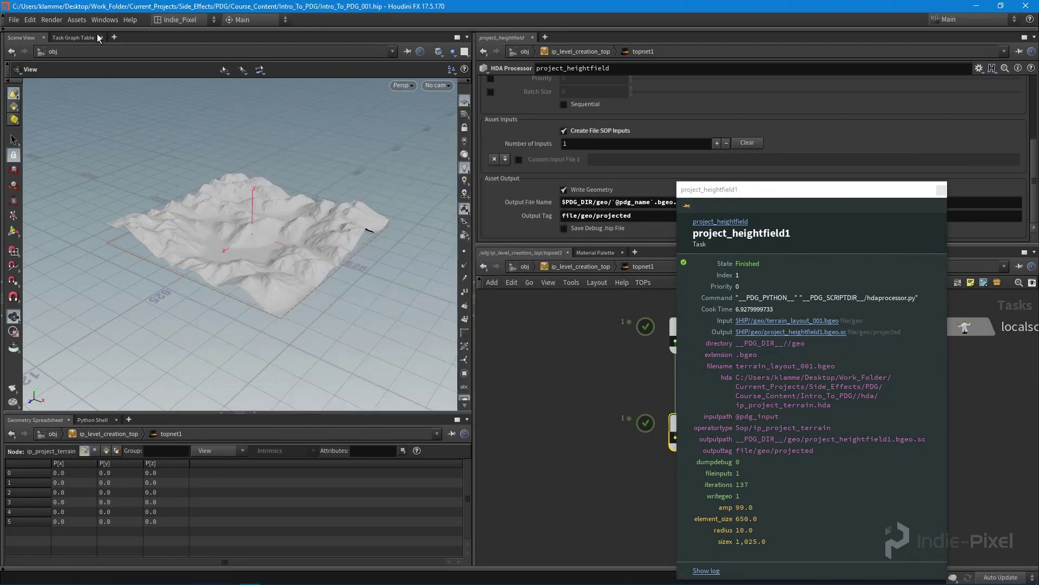
Step: Check the project_heightfield work item in the Task Graph Table with a wider Name column, and close its details window
left_click(85, 38)
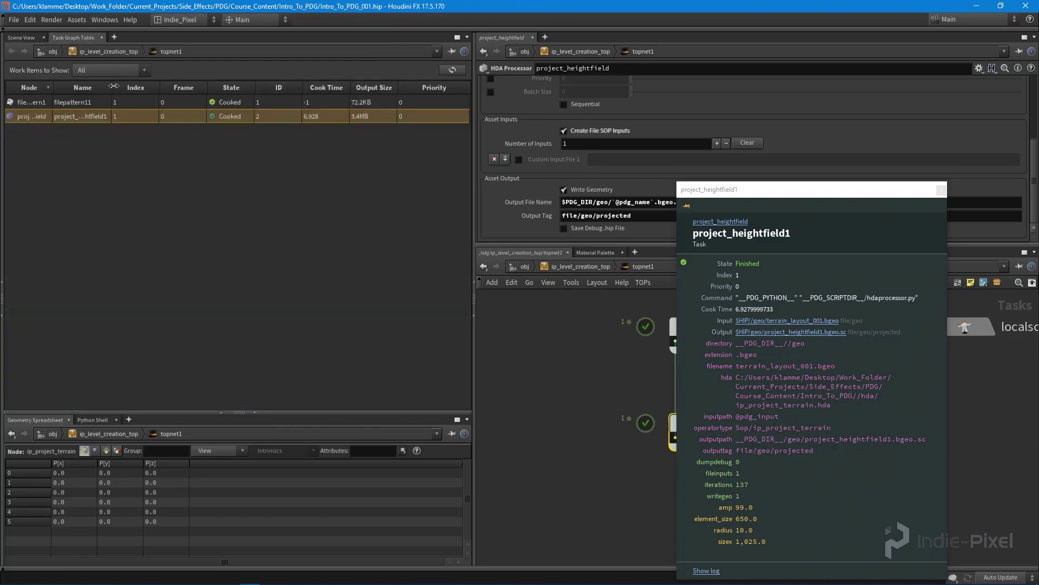
left_click_drag(113, 86, 141, 101)
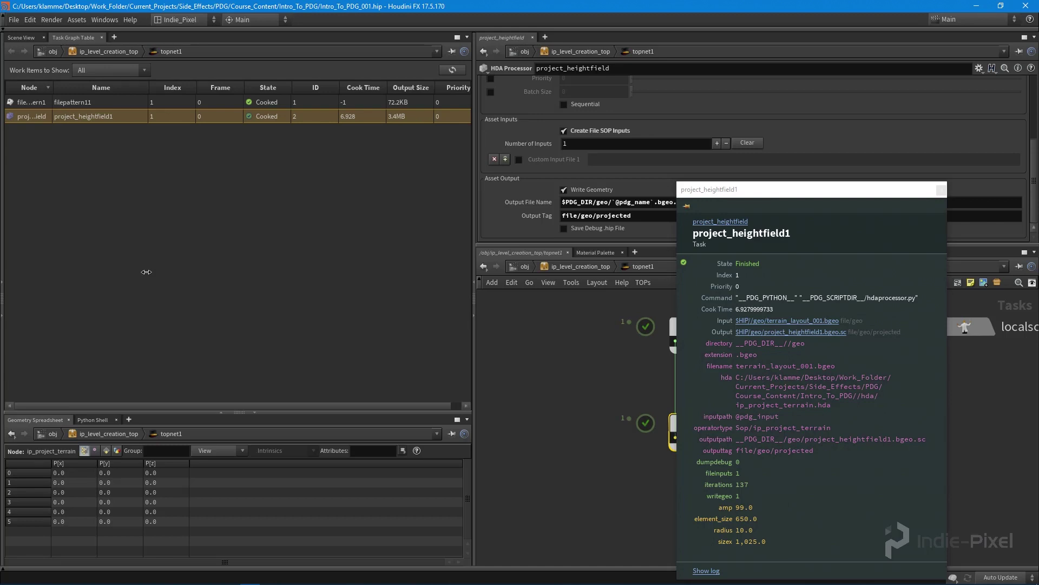
left_click(942, 190)
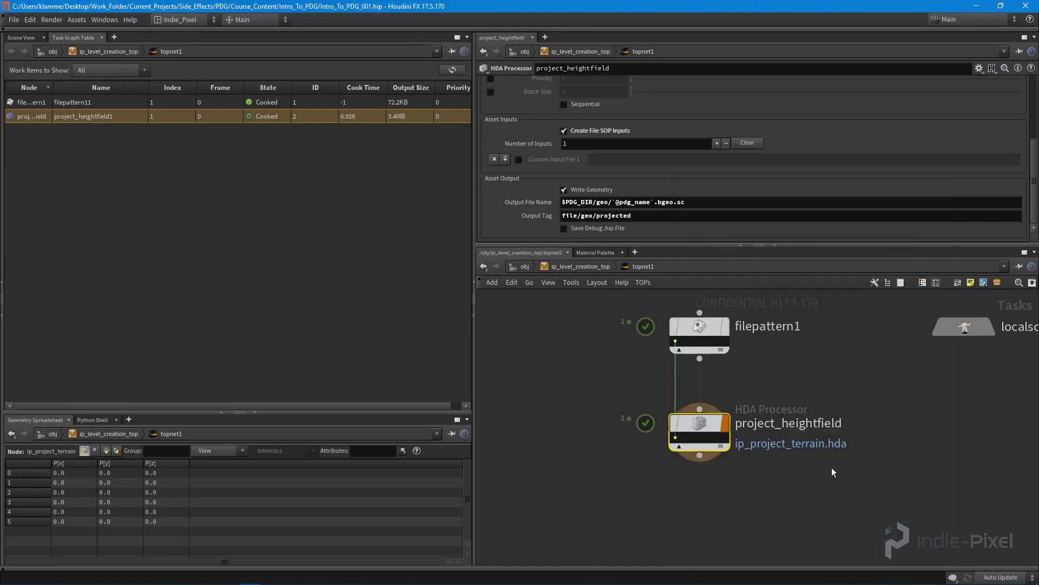
Step: Examine the projected terrain in the Scene View from several angles, giving the network editor more height
left_click(18, 38)
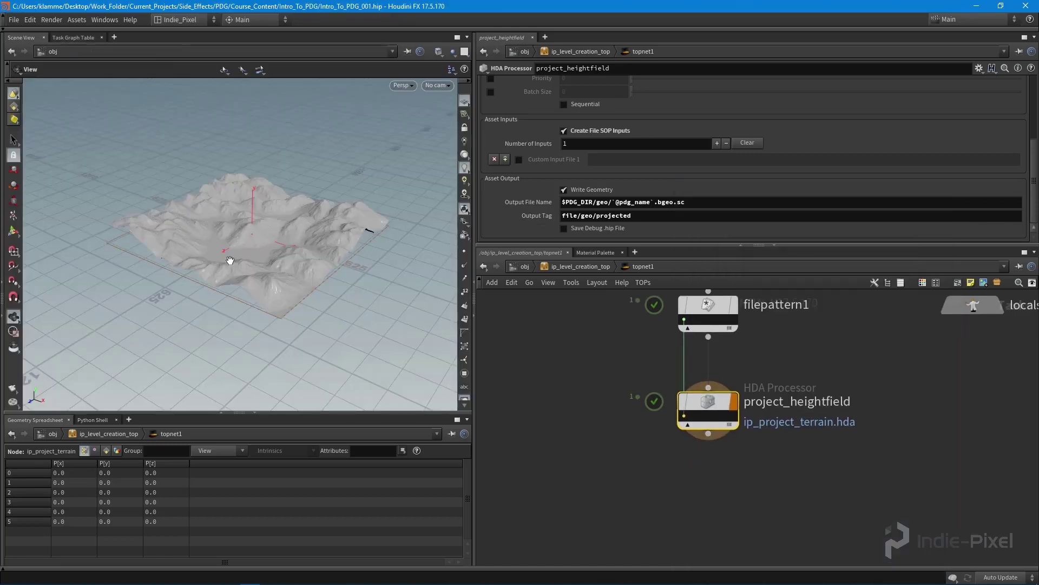
right_click_drag(230, 261, 397, 255)
left_click_drag(397, 255, 293, 241)
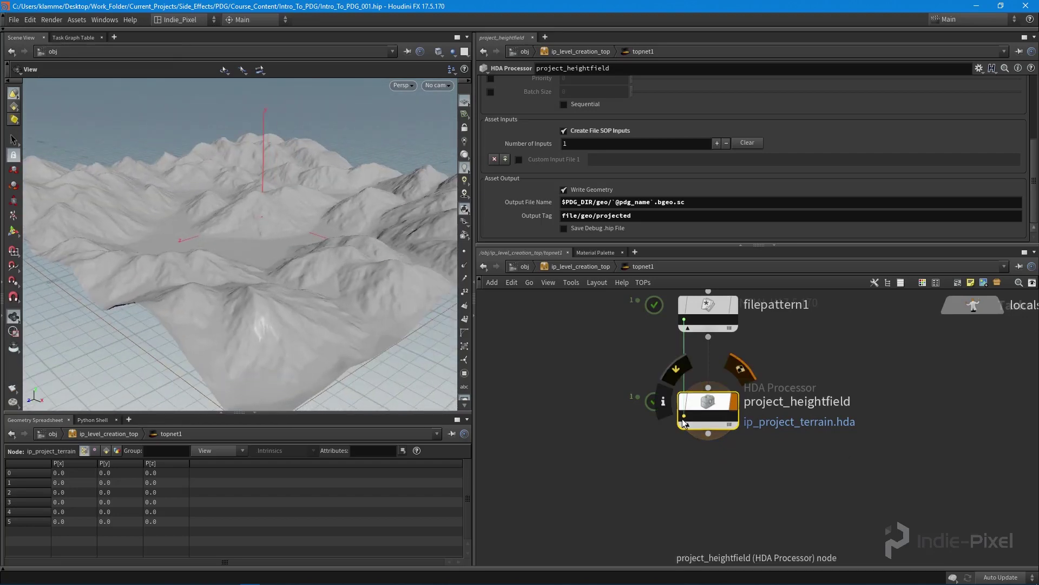
mouse_move(226, 245)
left_mouse_down()
mouse_move(211, 237)
mouse_move(295, 236)
mouse_move(353, 308)
mouse_move(331, 239)
mouse_move(255, 262)
mouse_move(295, 265)
mouse_move(250, 333)
mouse_move(243, 267)
mouse_move(153, 263)
mouse_move(211, 258)
left_mouse_up()
left_click_drag(800, 246, 801, 207)
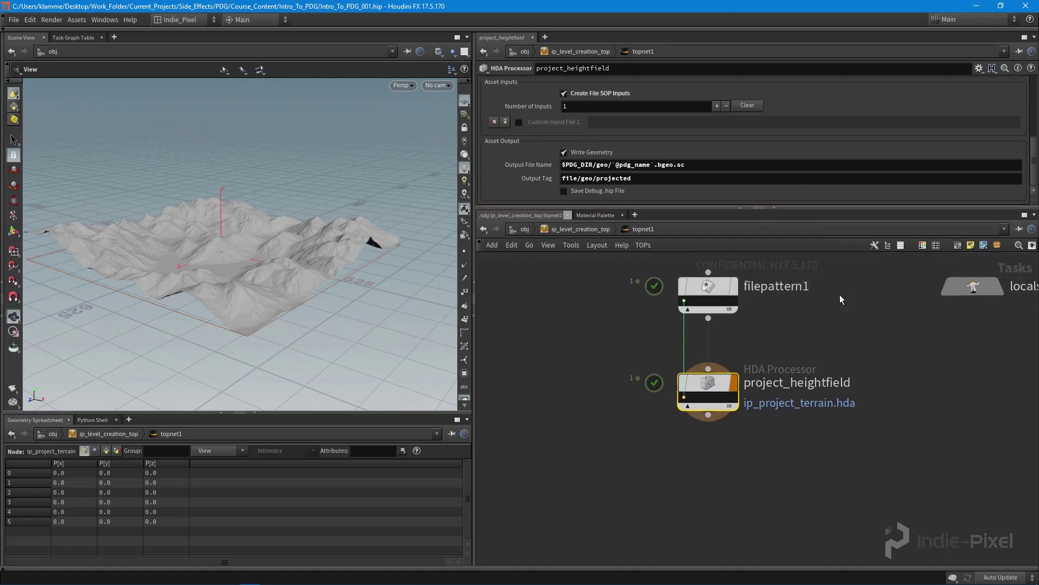
middle_click_drag(839, 295, 800, 360)
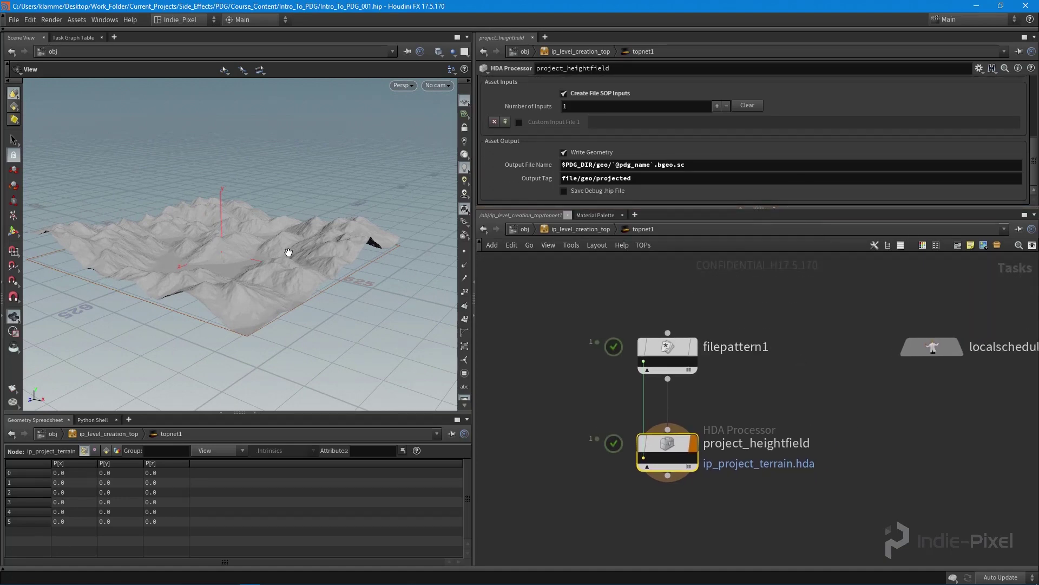
left_click_drag(287, 250, 153, 165)
left_click_drag(241, 234, 267, 225)
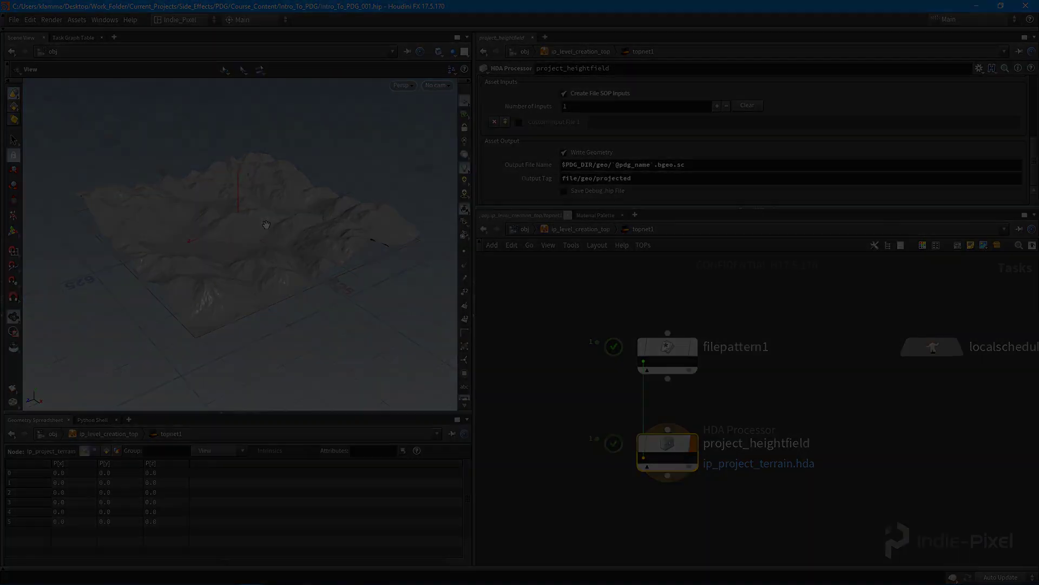